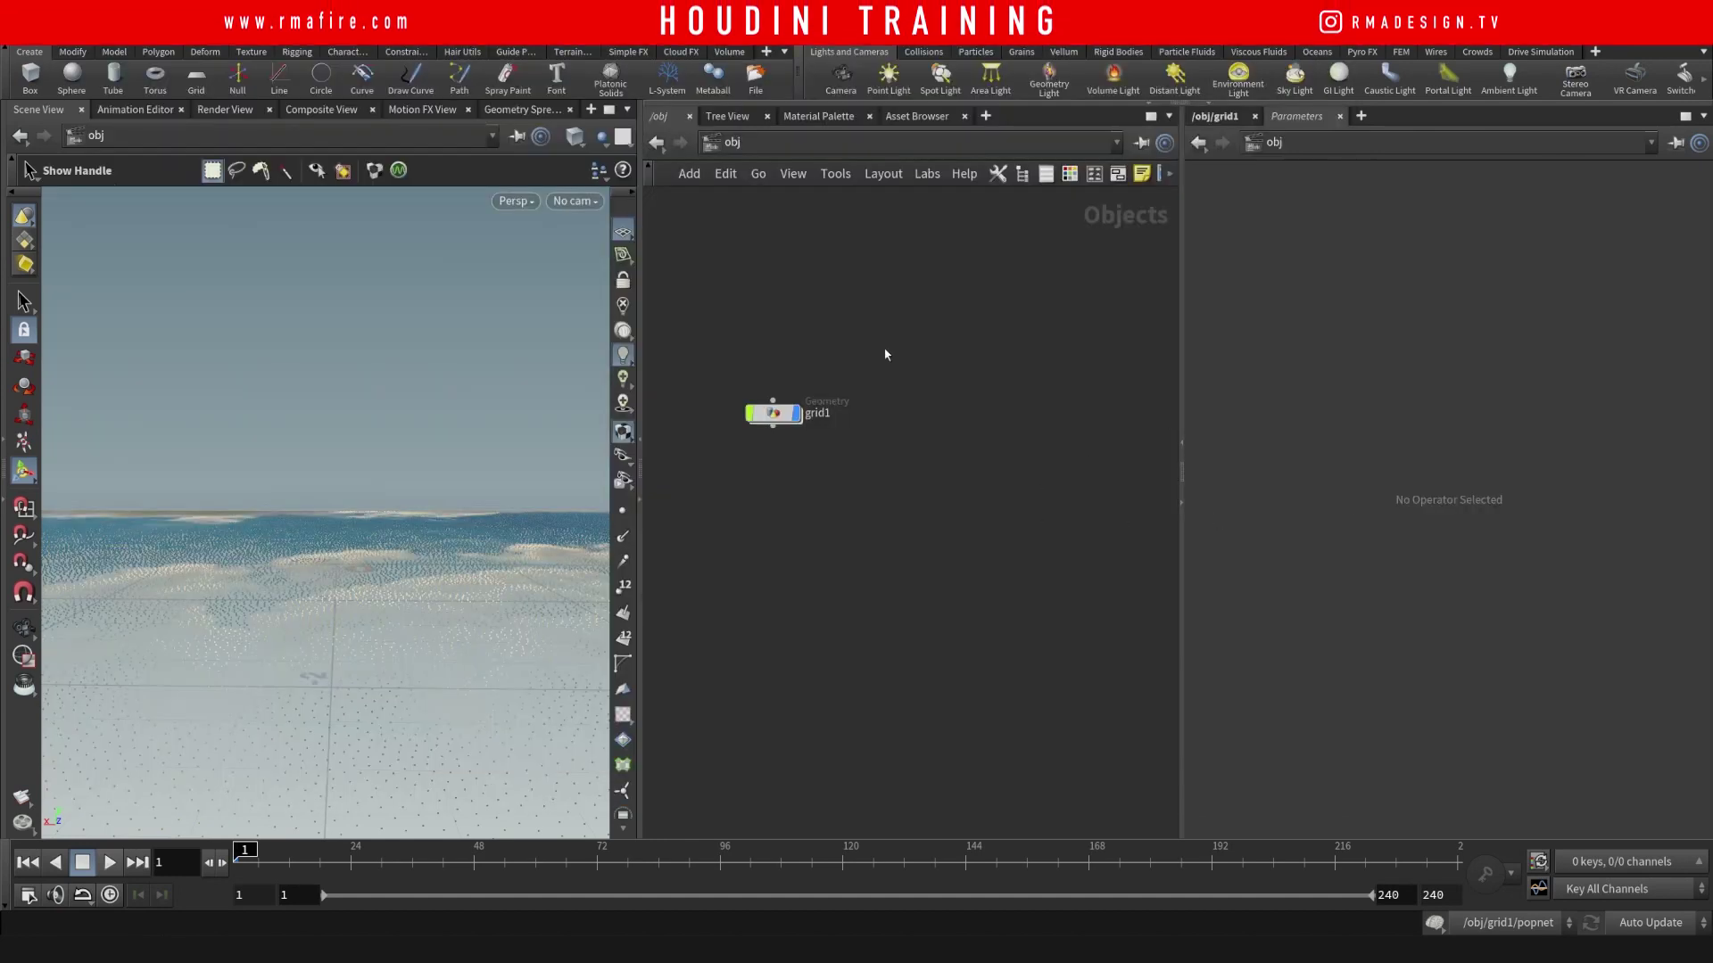
- Replace the existing grid object with a new Geometry object and enter its network
left_click(774, 413)
key("Delete")
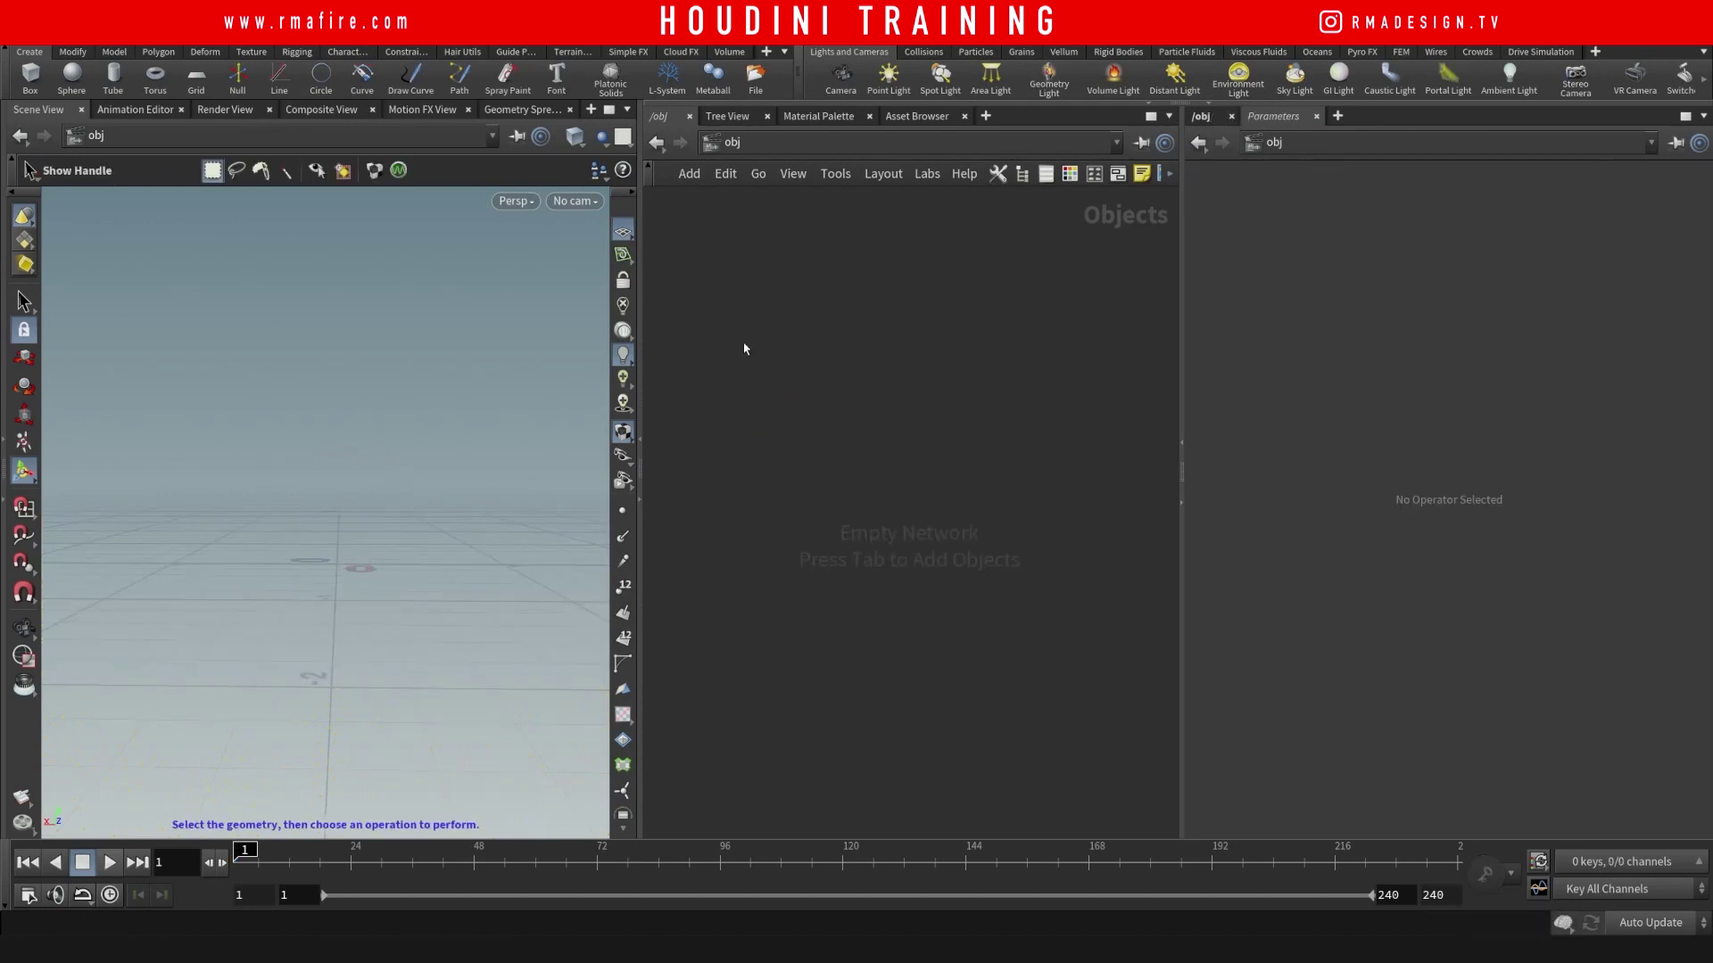
key("Tab")
type("g")
left_click(1011, 309)
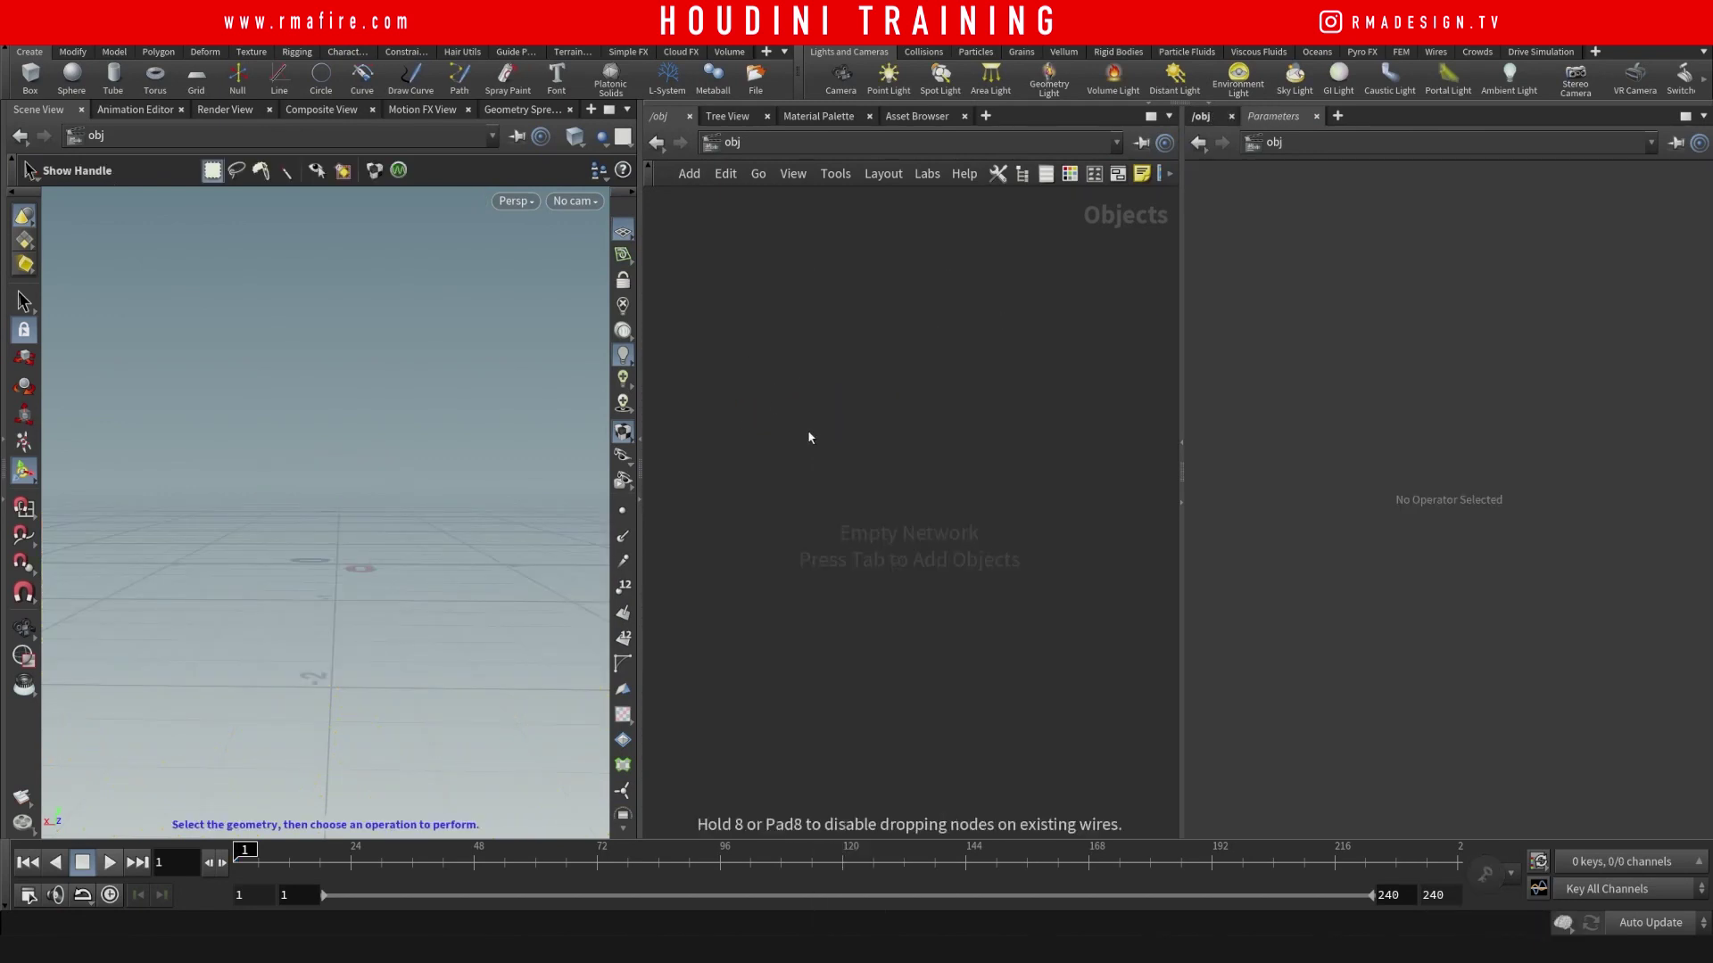
left_click(816, 421)
double_click(814, 420)
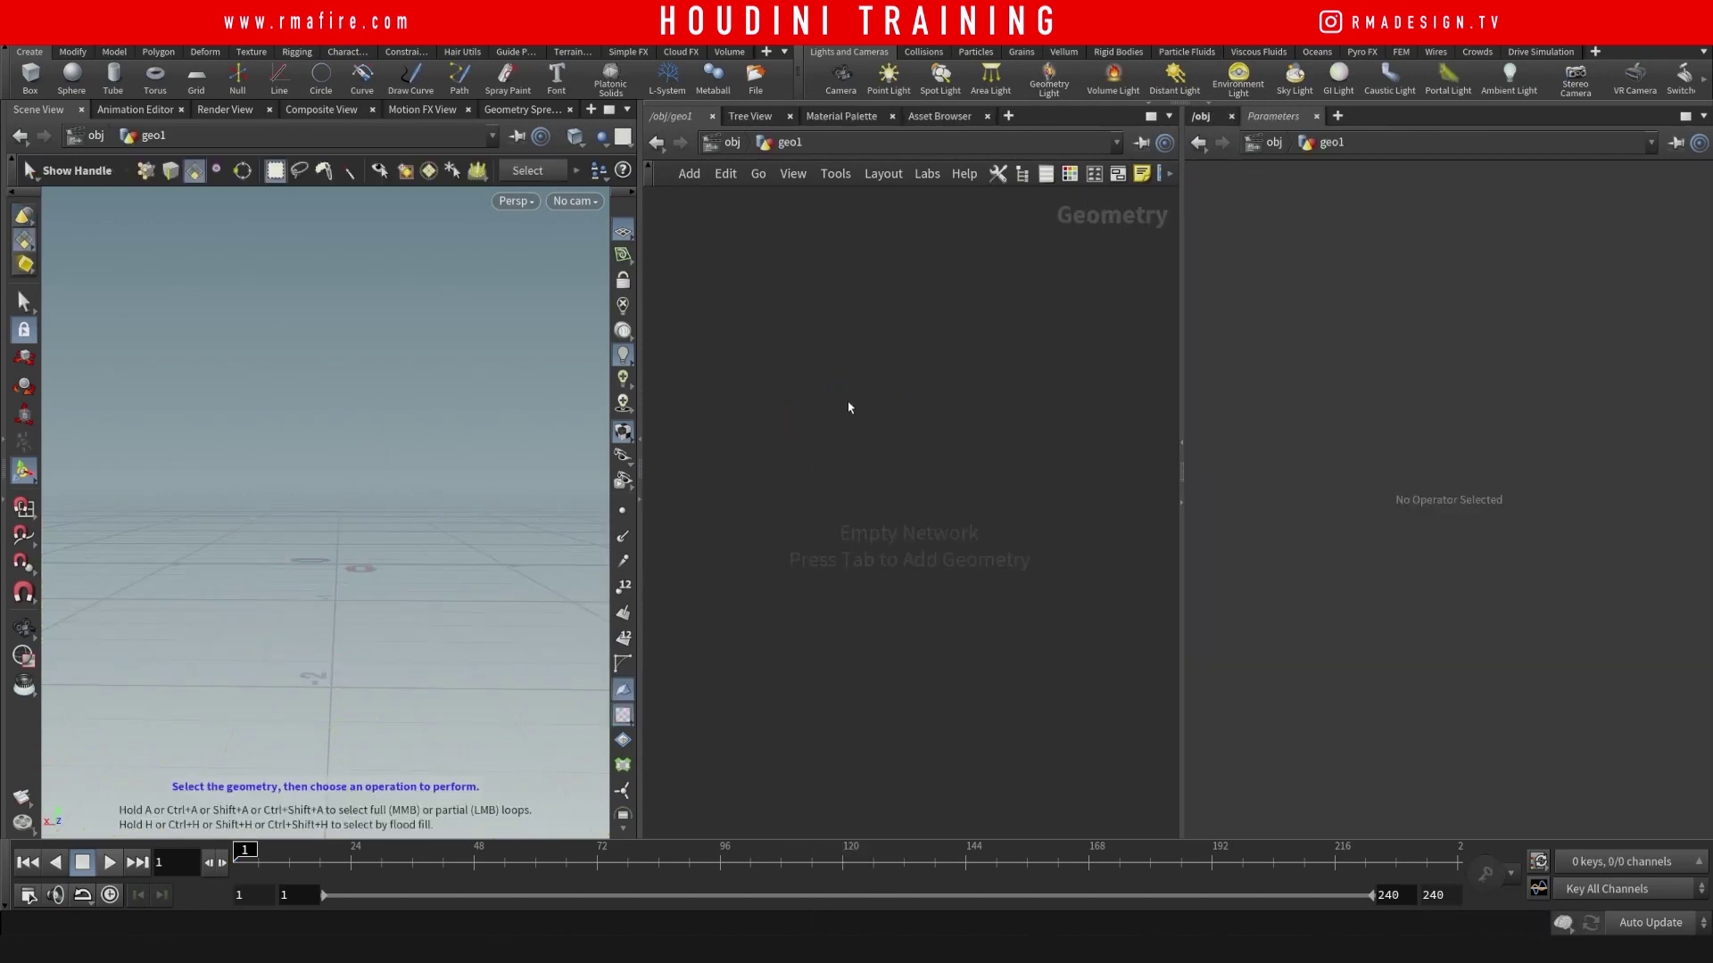
- Add a File node and load seated-woman-decimated.stl from the $HIP/assets folder into it
key("Tab")
type("file")
key("Return")
left_click(847, 401)
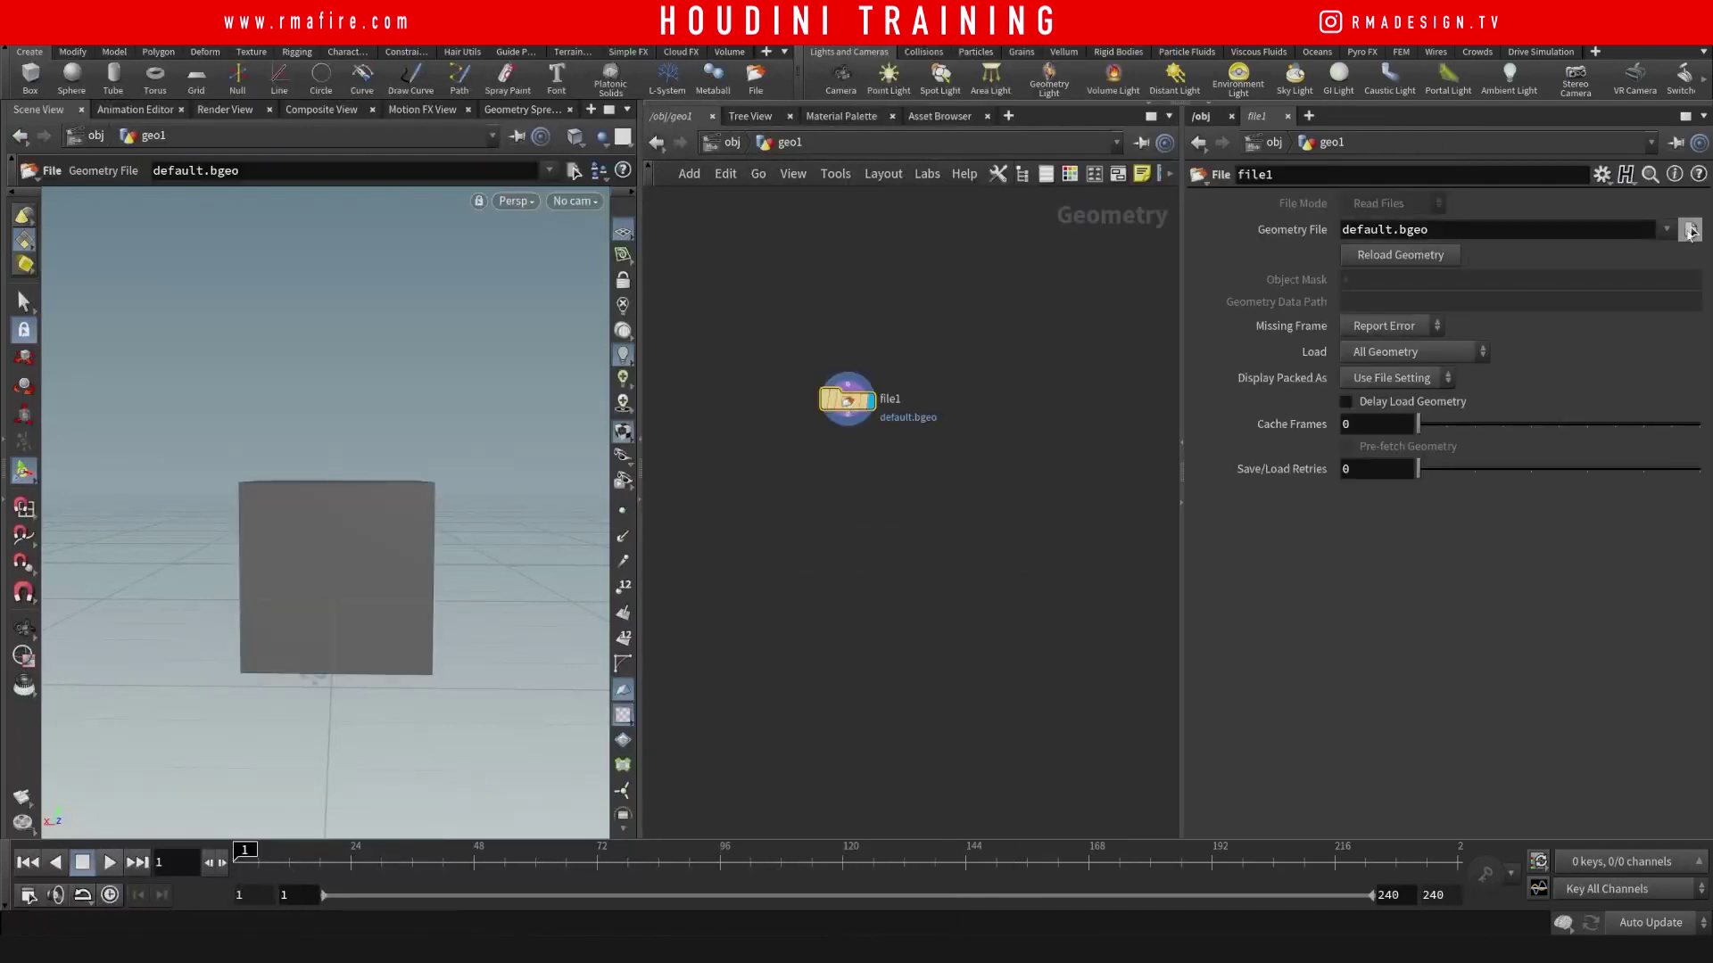
left_click(1688, 230)
left_click(1037, 262)
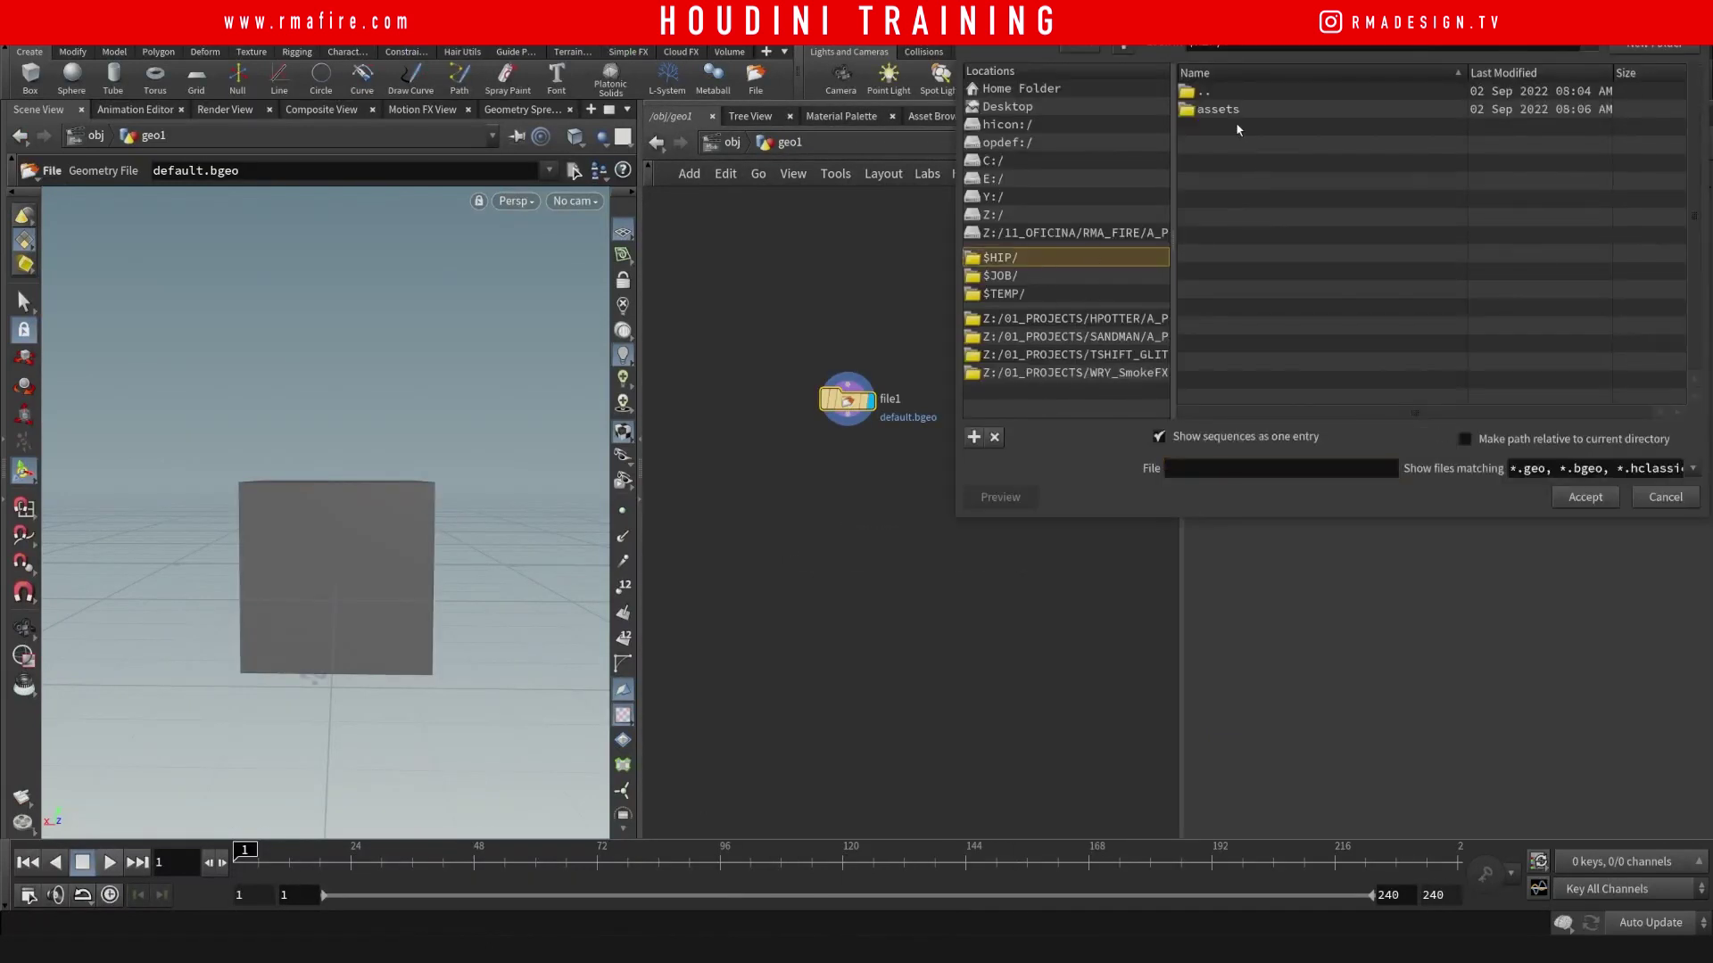
left_click(1246, 111)
double_click(1250, 110)
double_click(1256, 117)
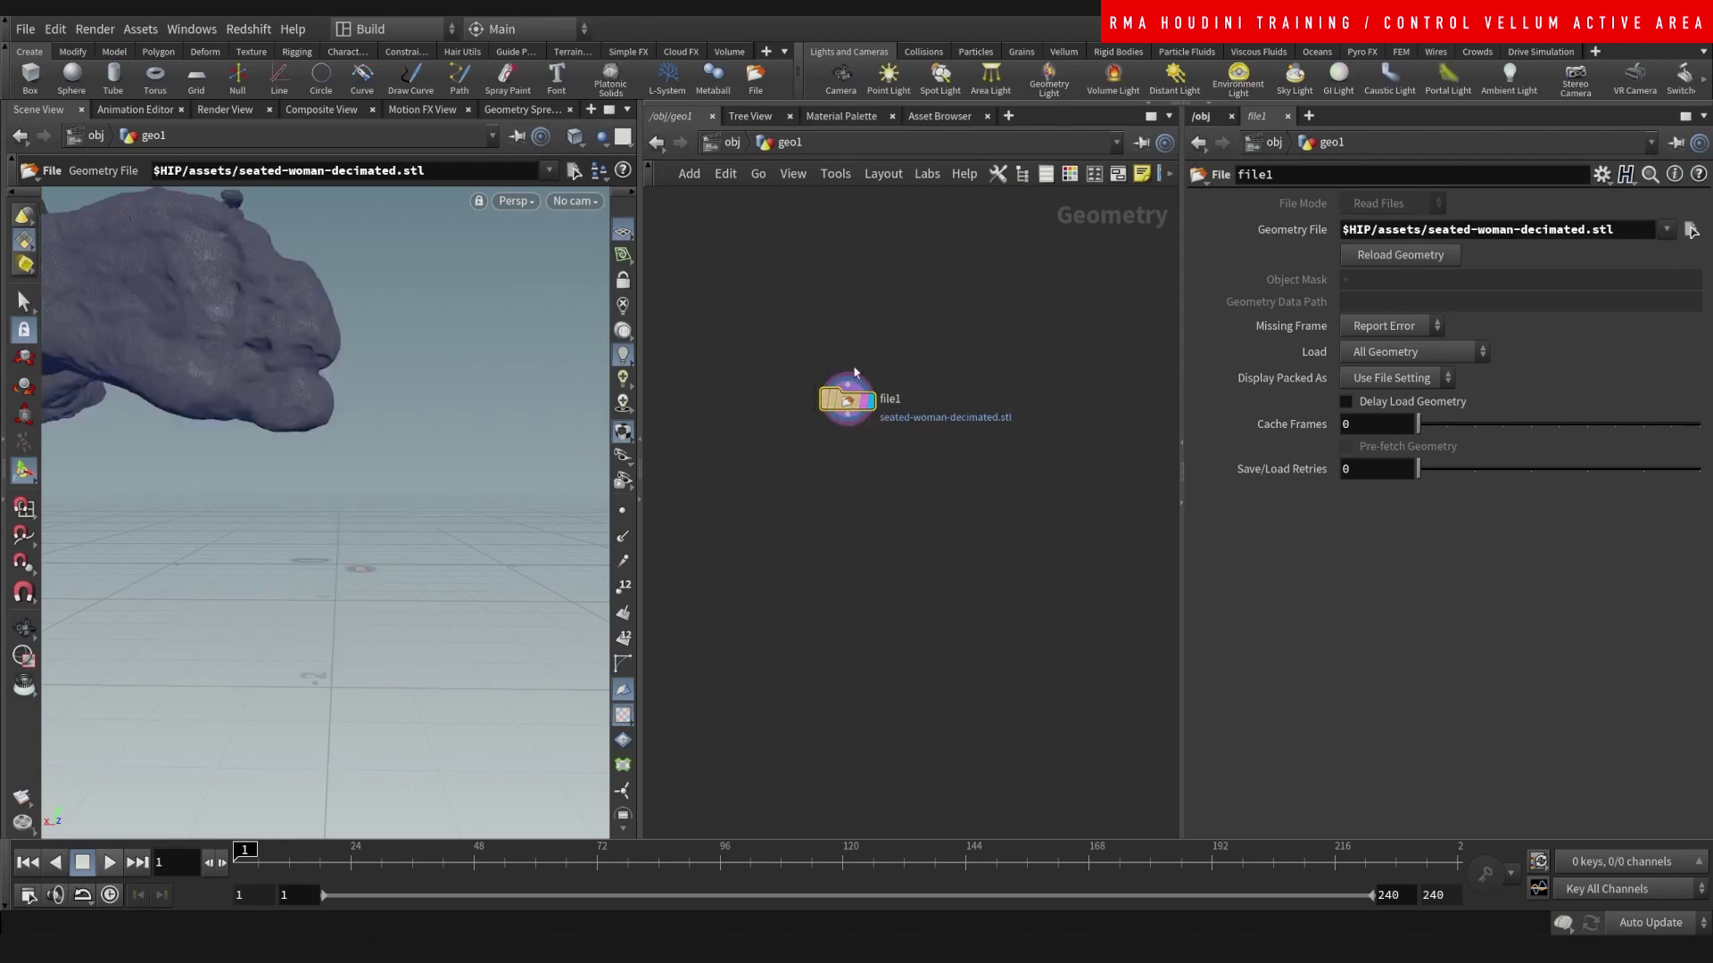
left_click_drag(852, 389, 860, 330)
left_click(859, 448)
key("Tab")
type("re")
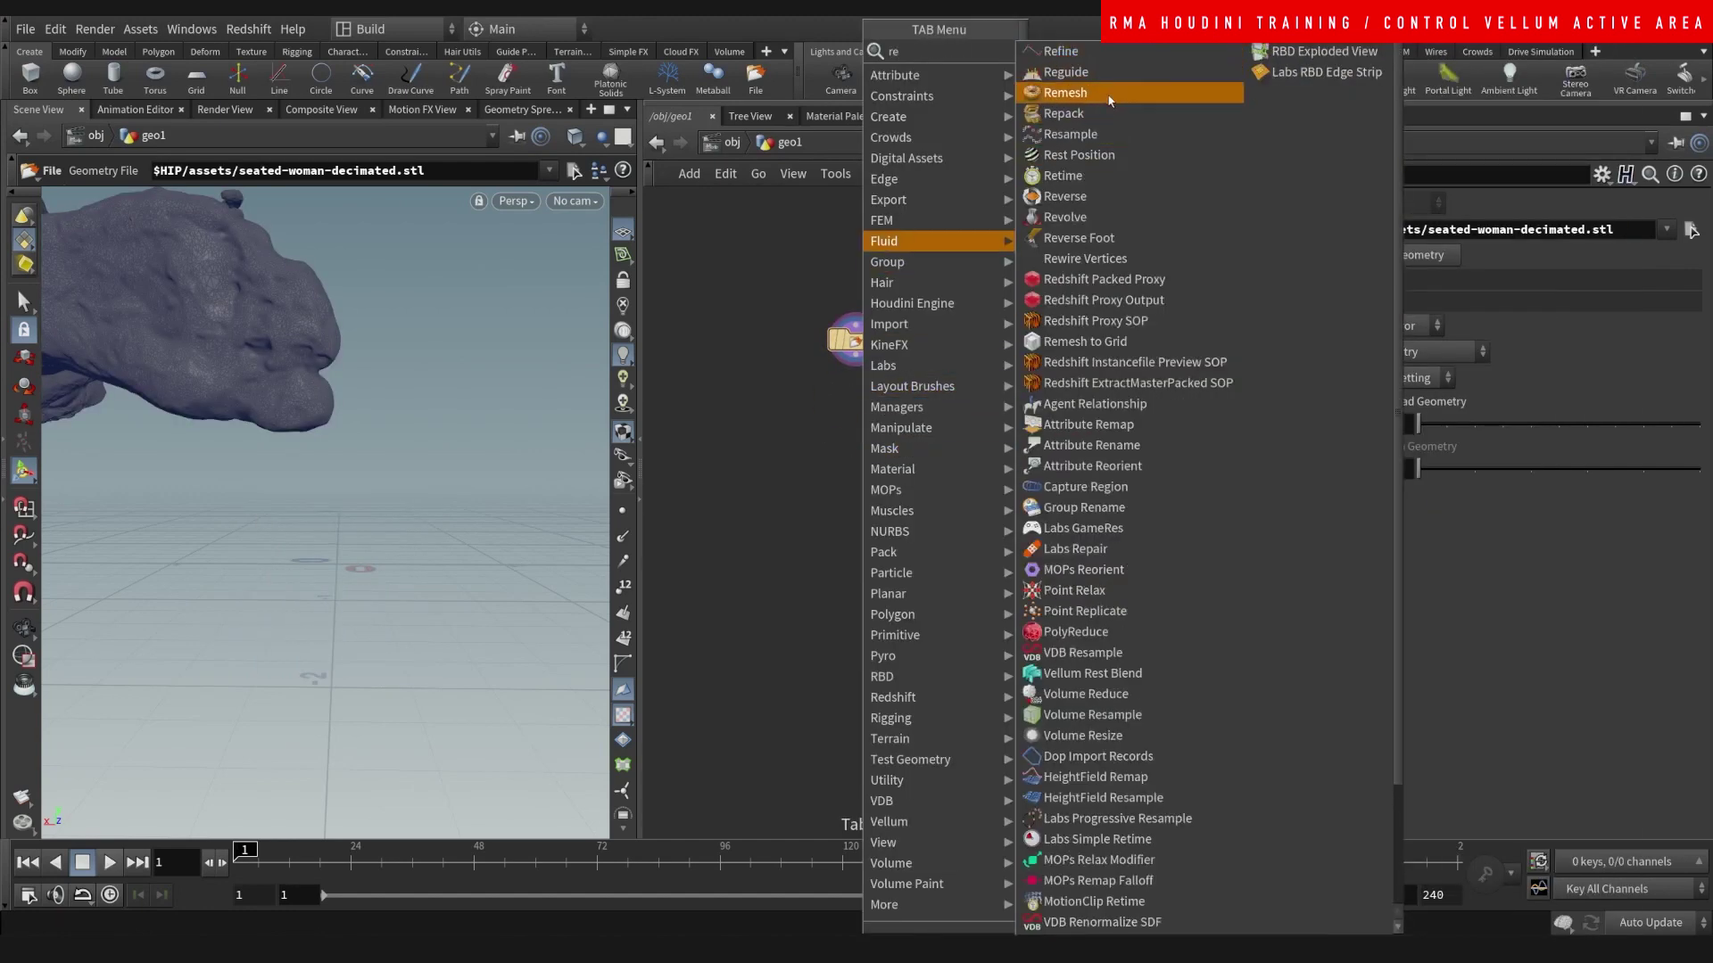
key("Escape")
key("Tab")
key("Escape")
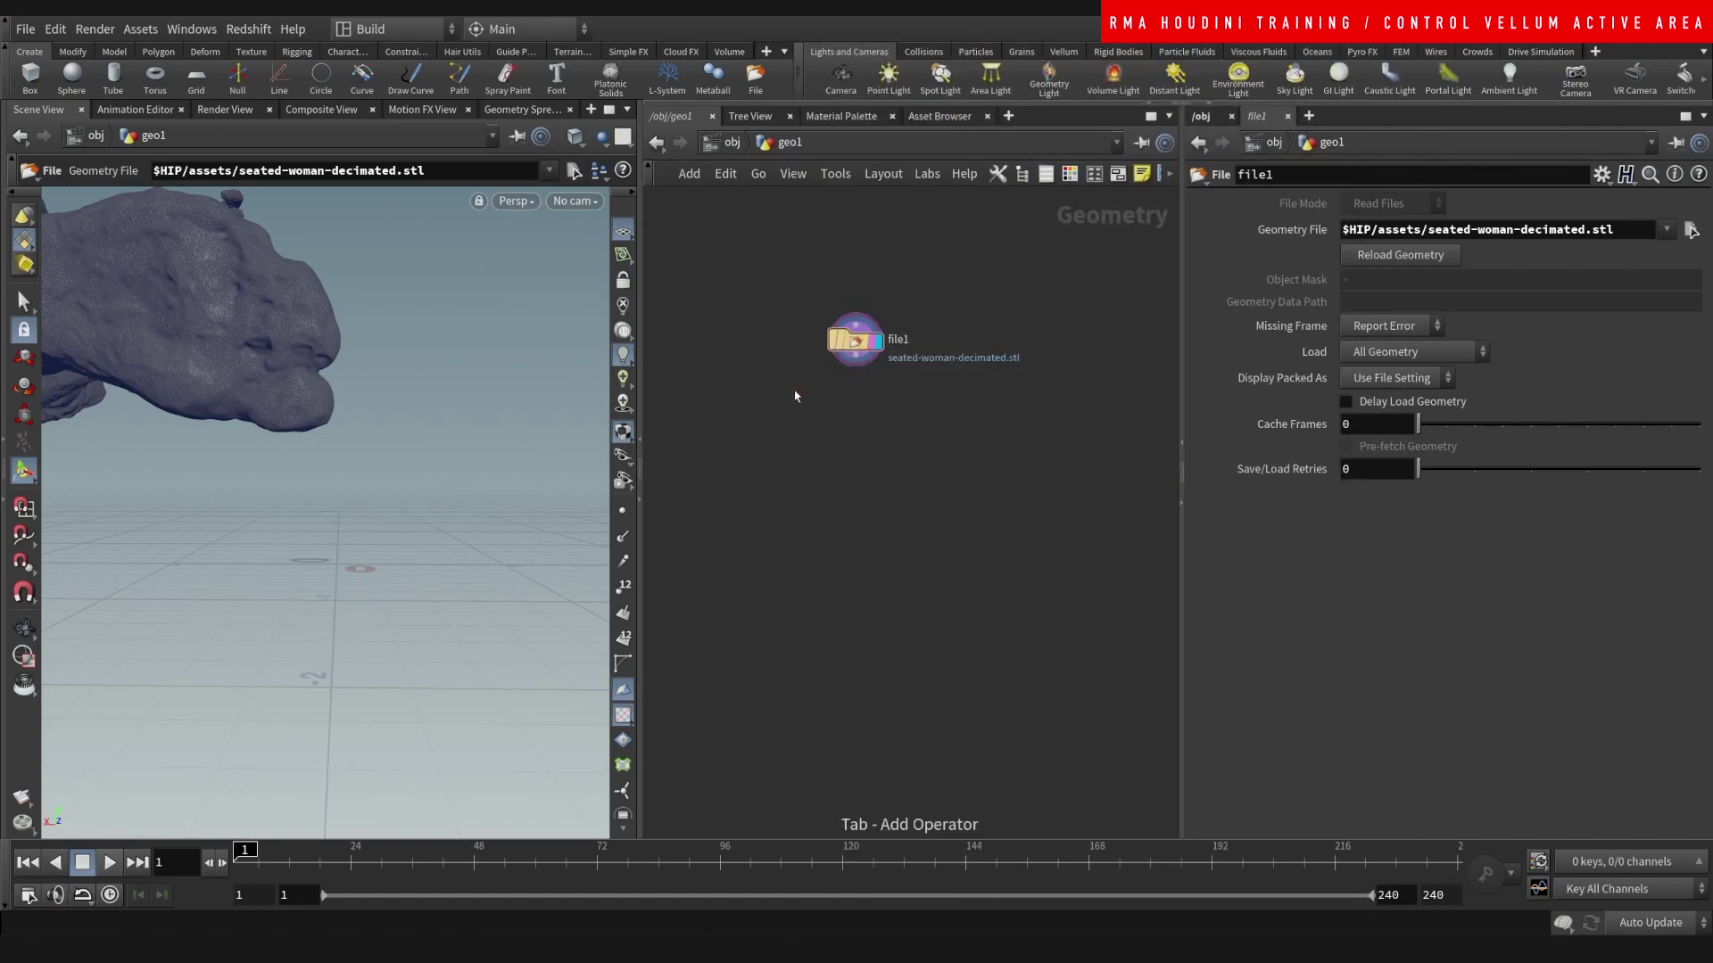
key("alt+shift+c")
left_click(1495, 12)
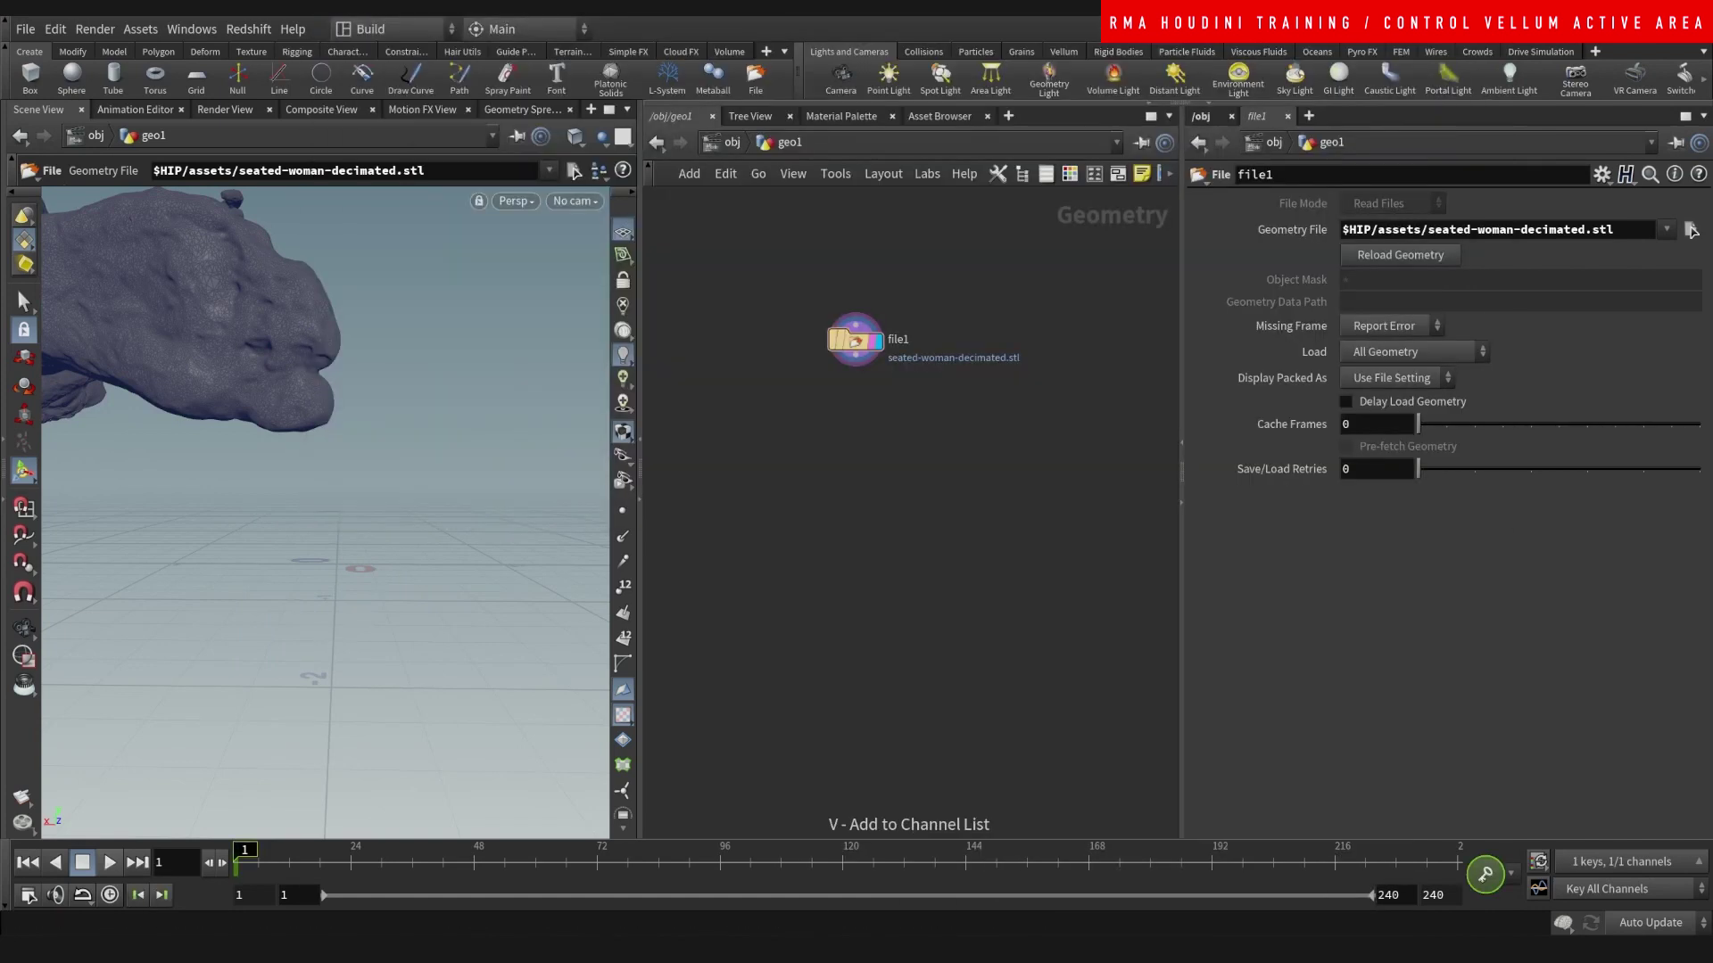
- Add a Reverse node below the file1 node in the geometry network
key("Tab")
mouse_move(1026, 218)
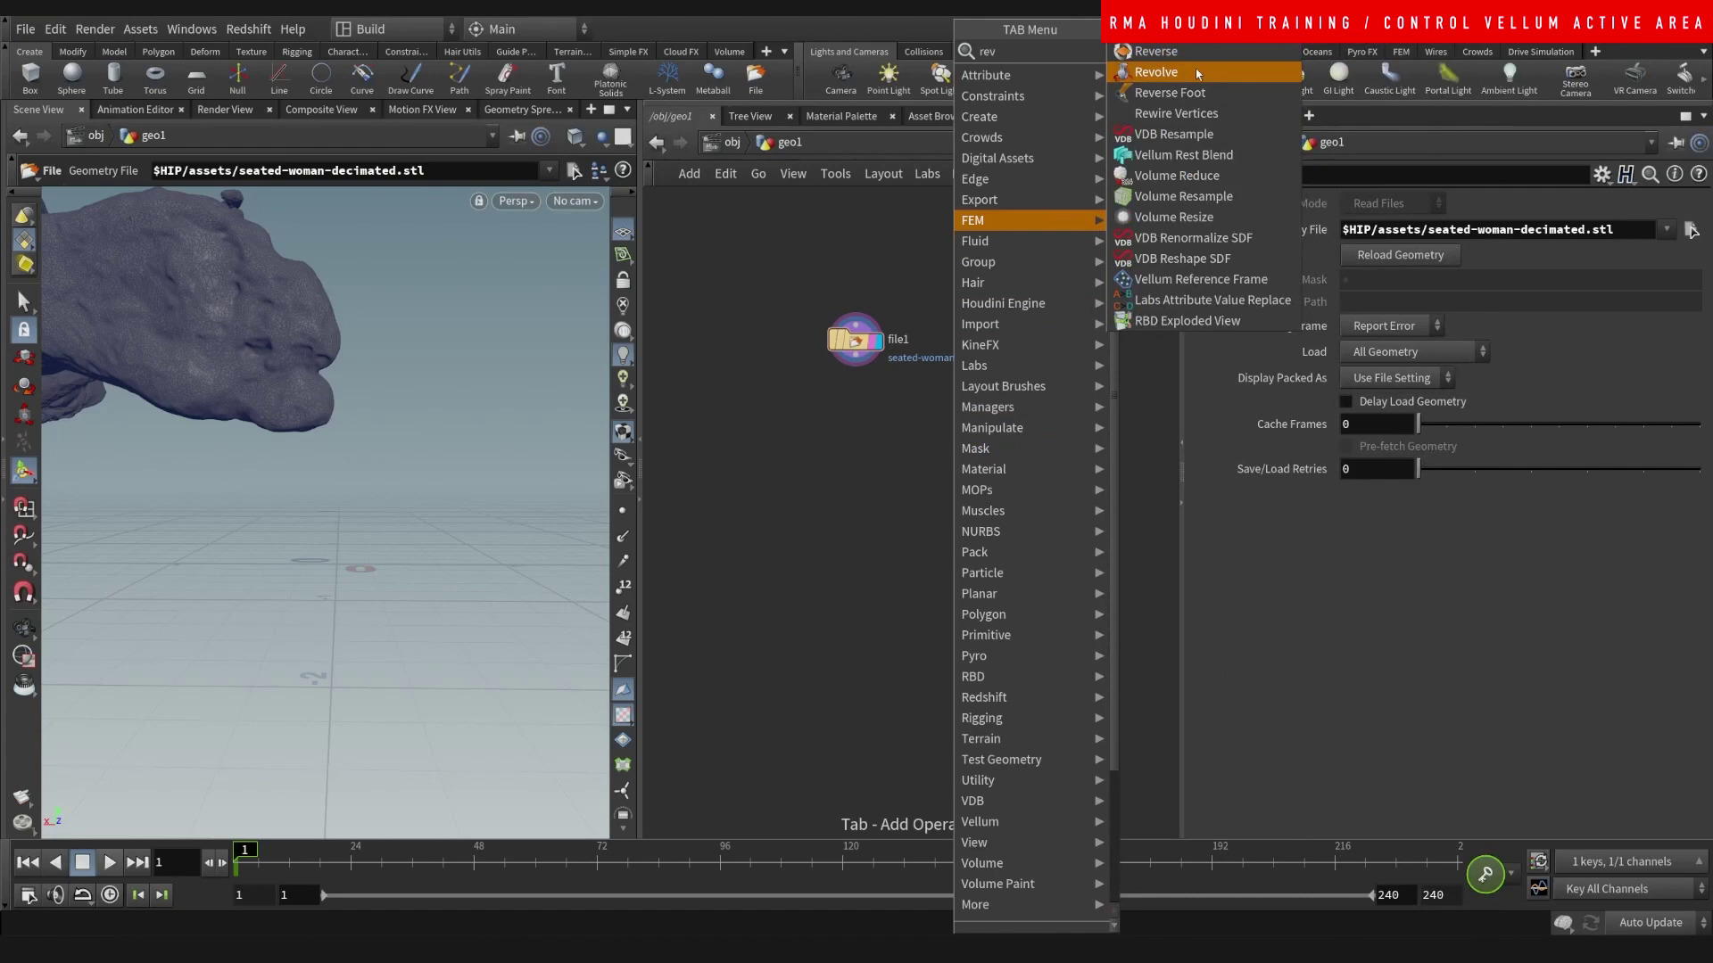
left_click(1195, 68)
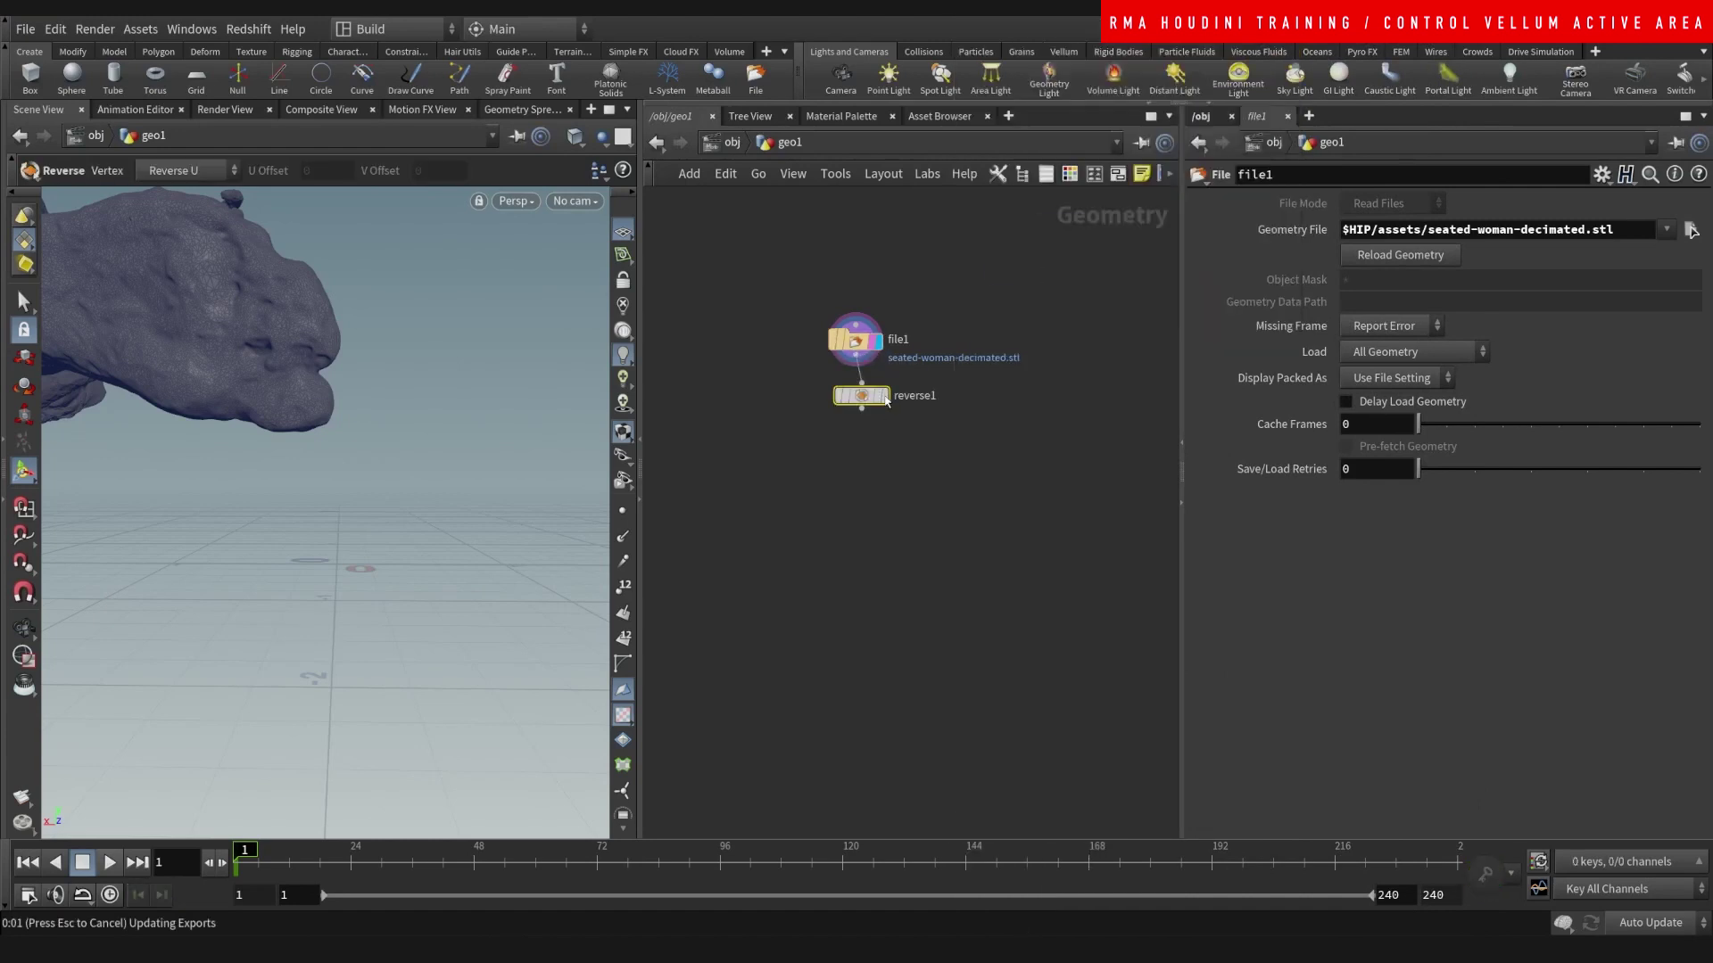
left_click(855, 406)
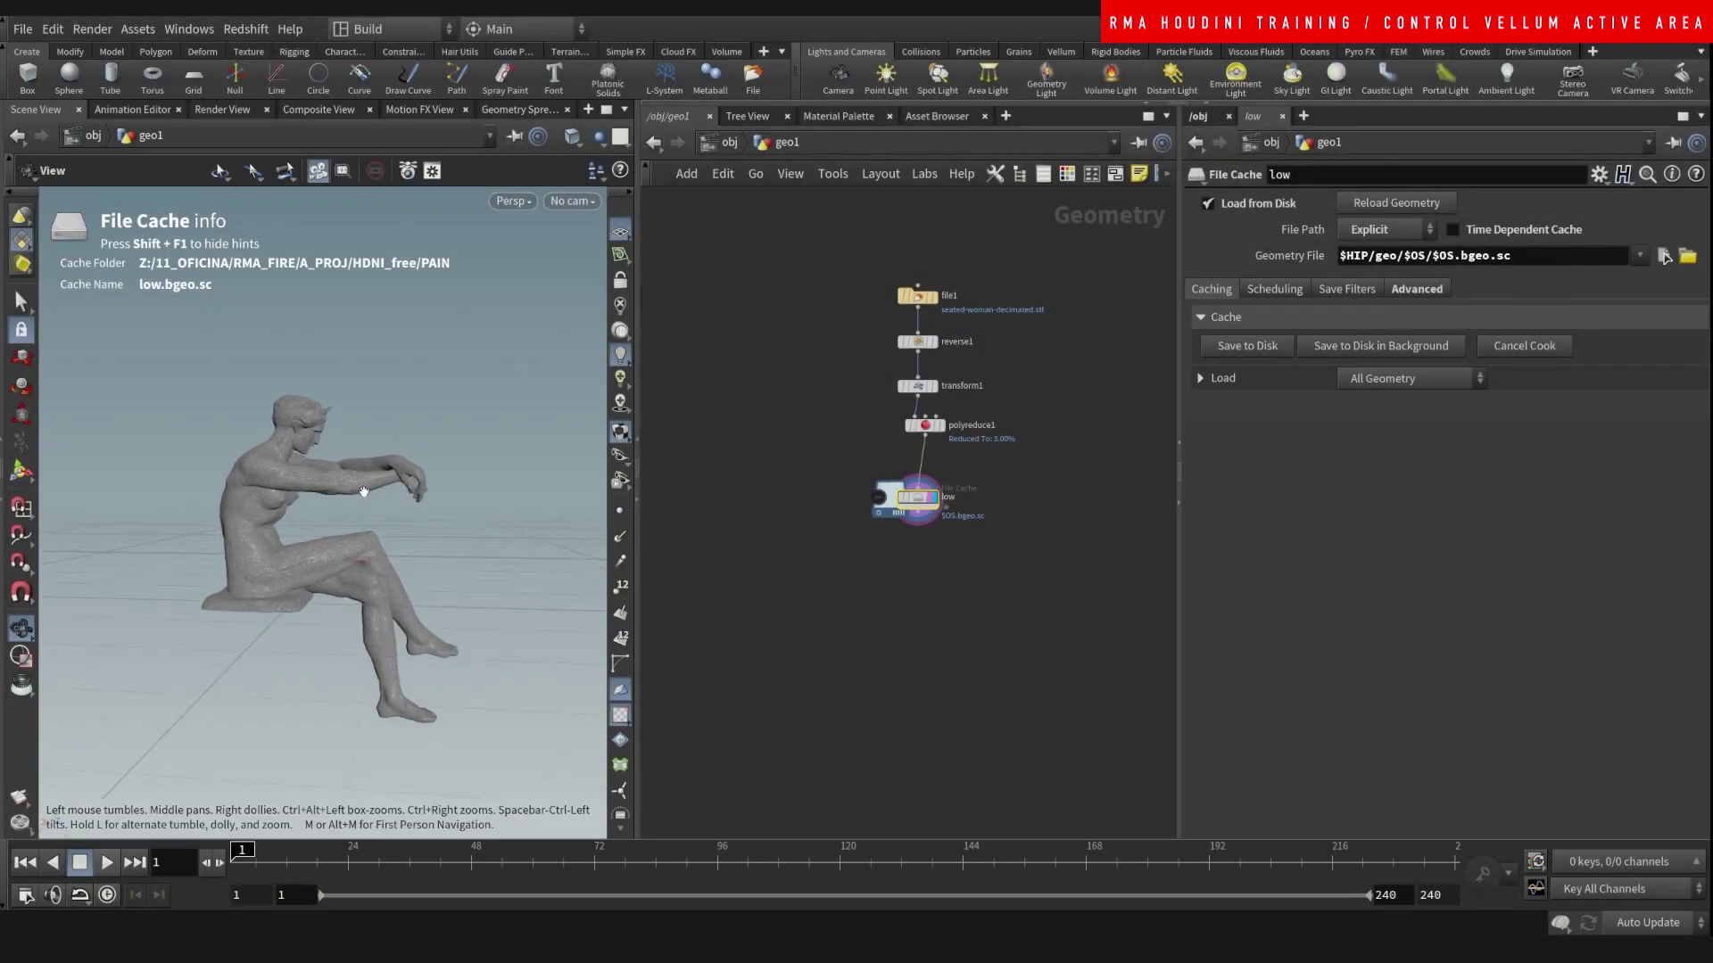
- Align the low file cache node beneath the polyreduce1 node
left_click_drag(363, 491, 442, 446)
middle_click_drag(947, 594, 941, 557)
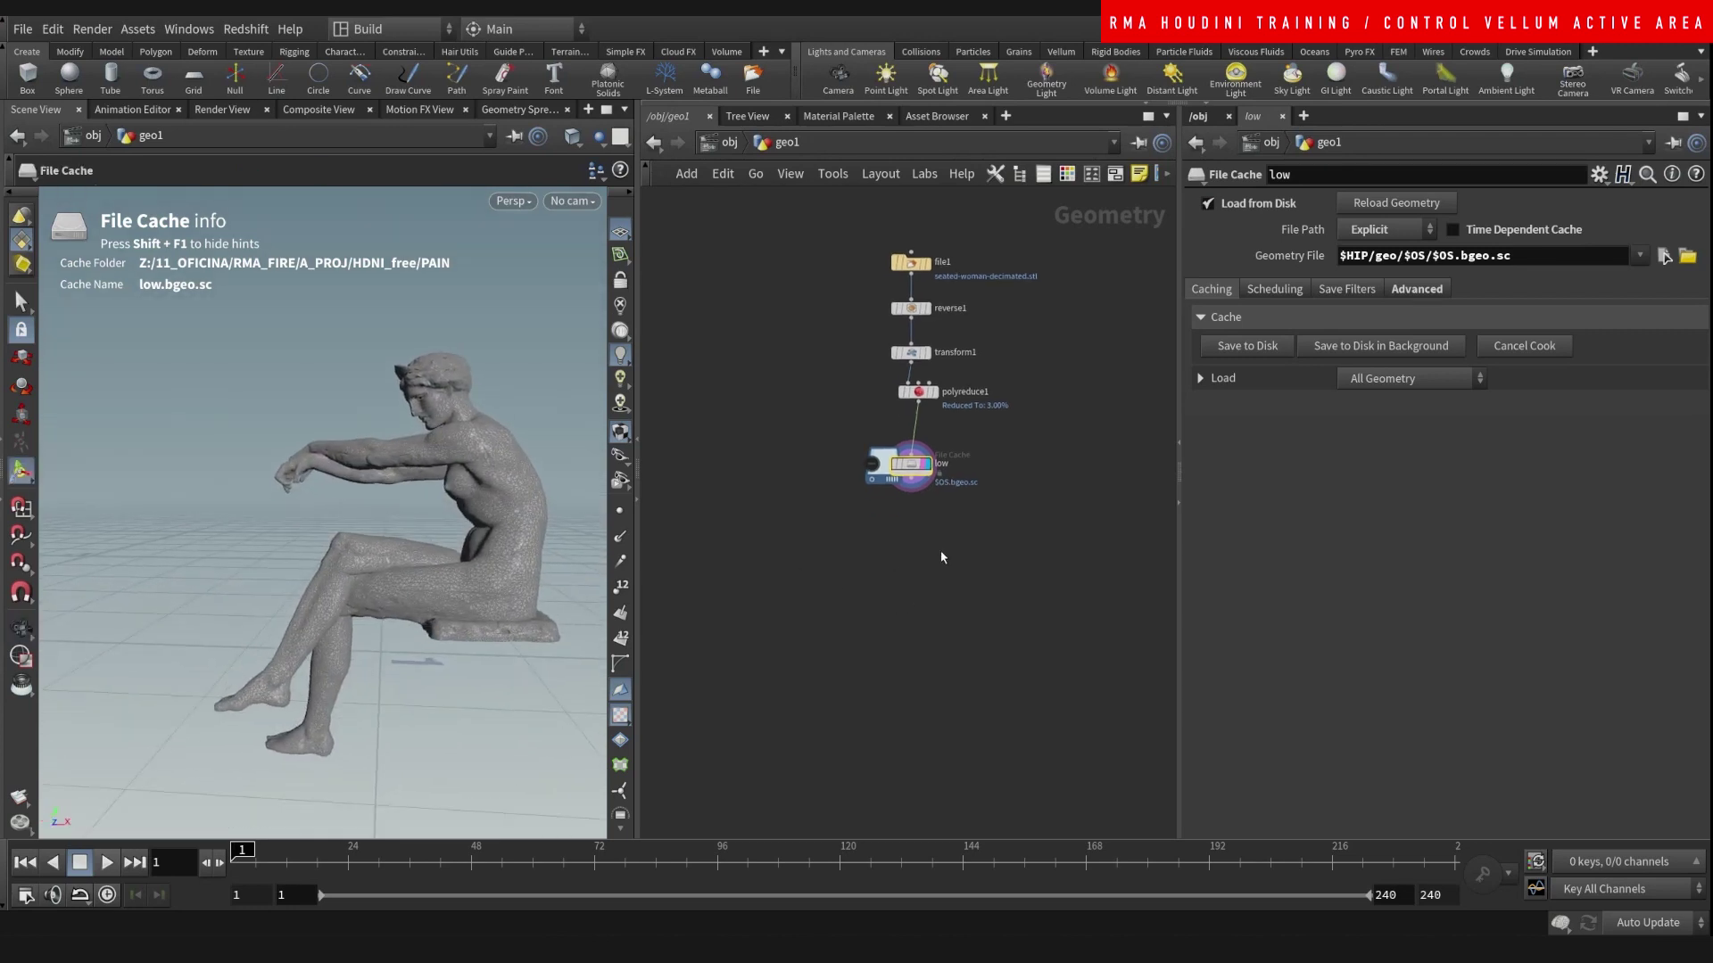
scroll(942, 525, "up", 3)
left_click_drag(916, 441, 926, 420)
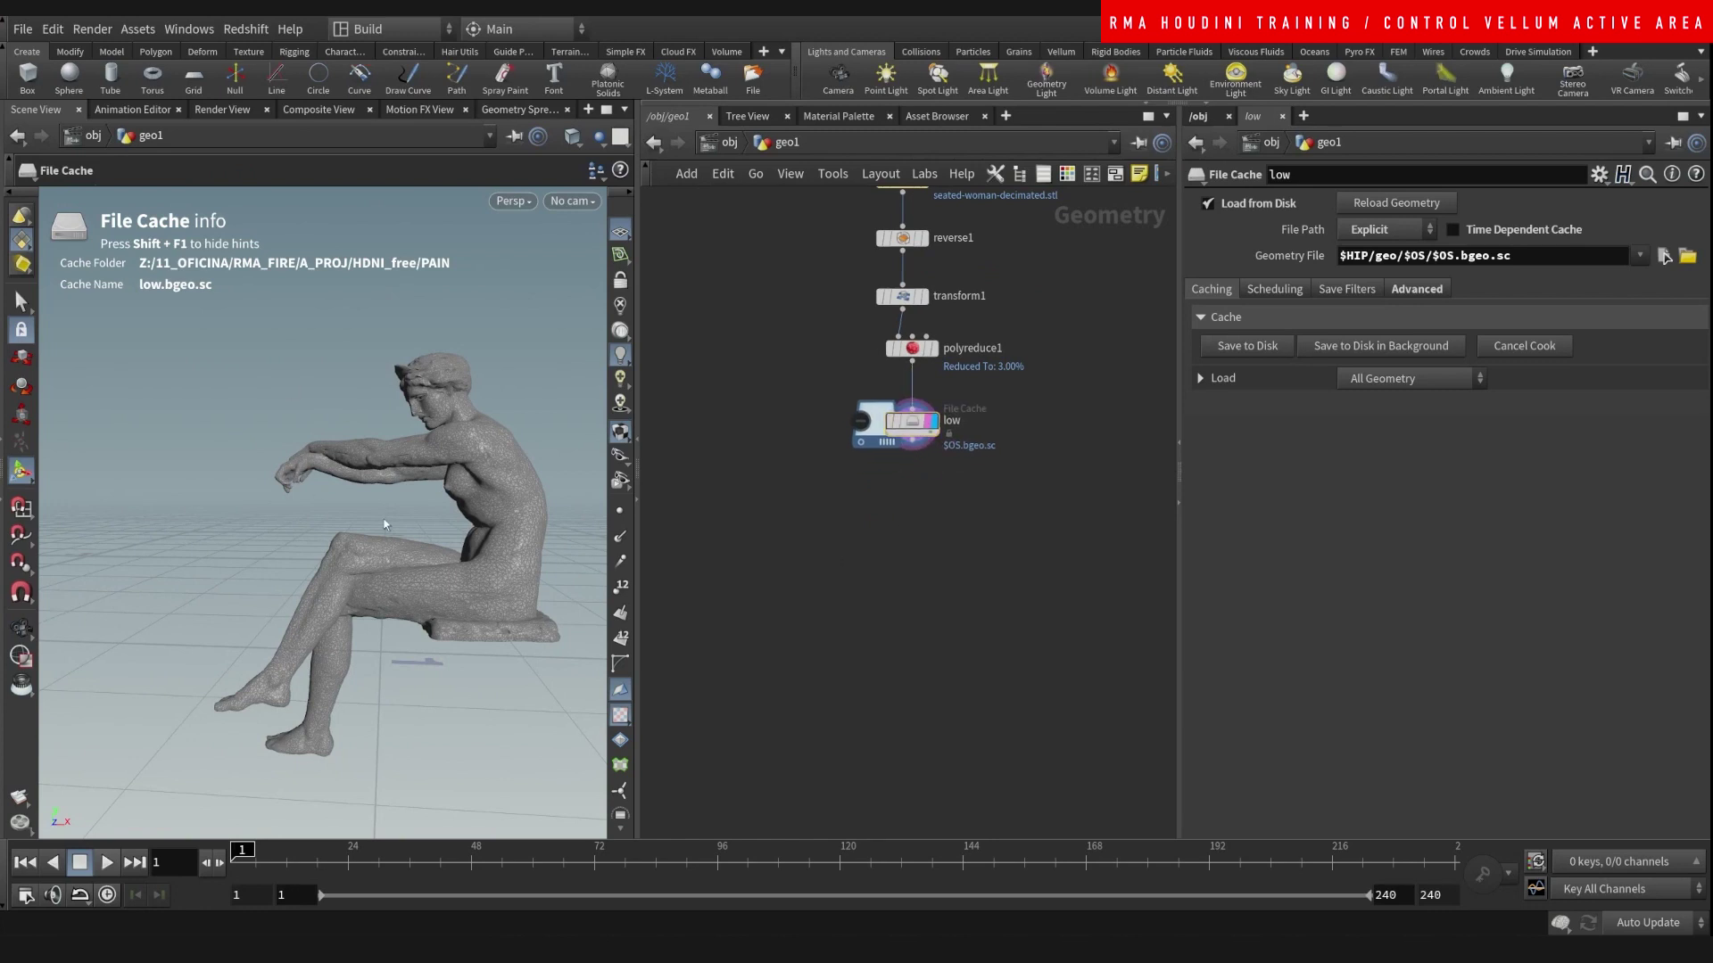
- Add a white Color node, wire it to the low file cache and display it
key("Tab")
type("color")
key("Return")
left_click(836, 562)
left_click(835, 551)
left_click(912, 440)
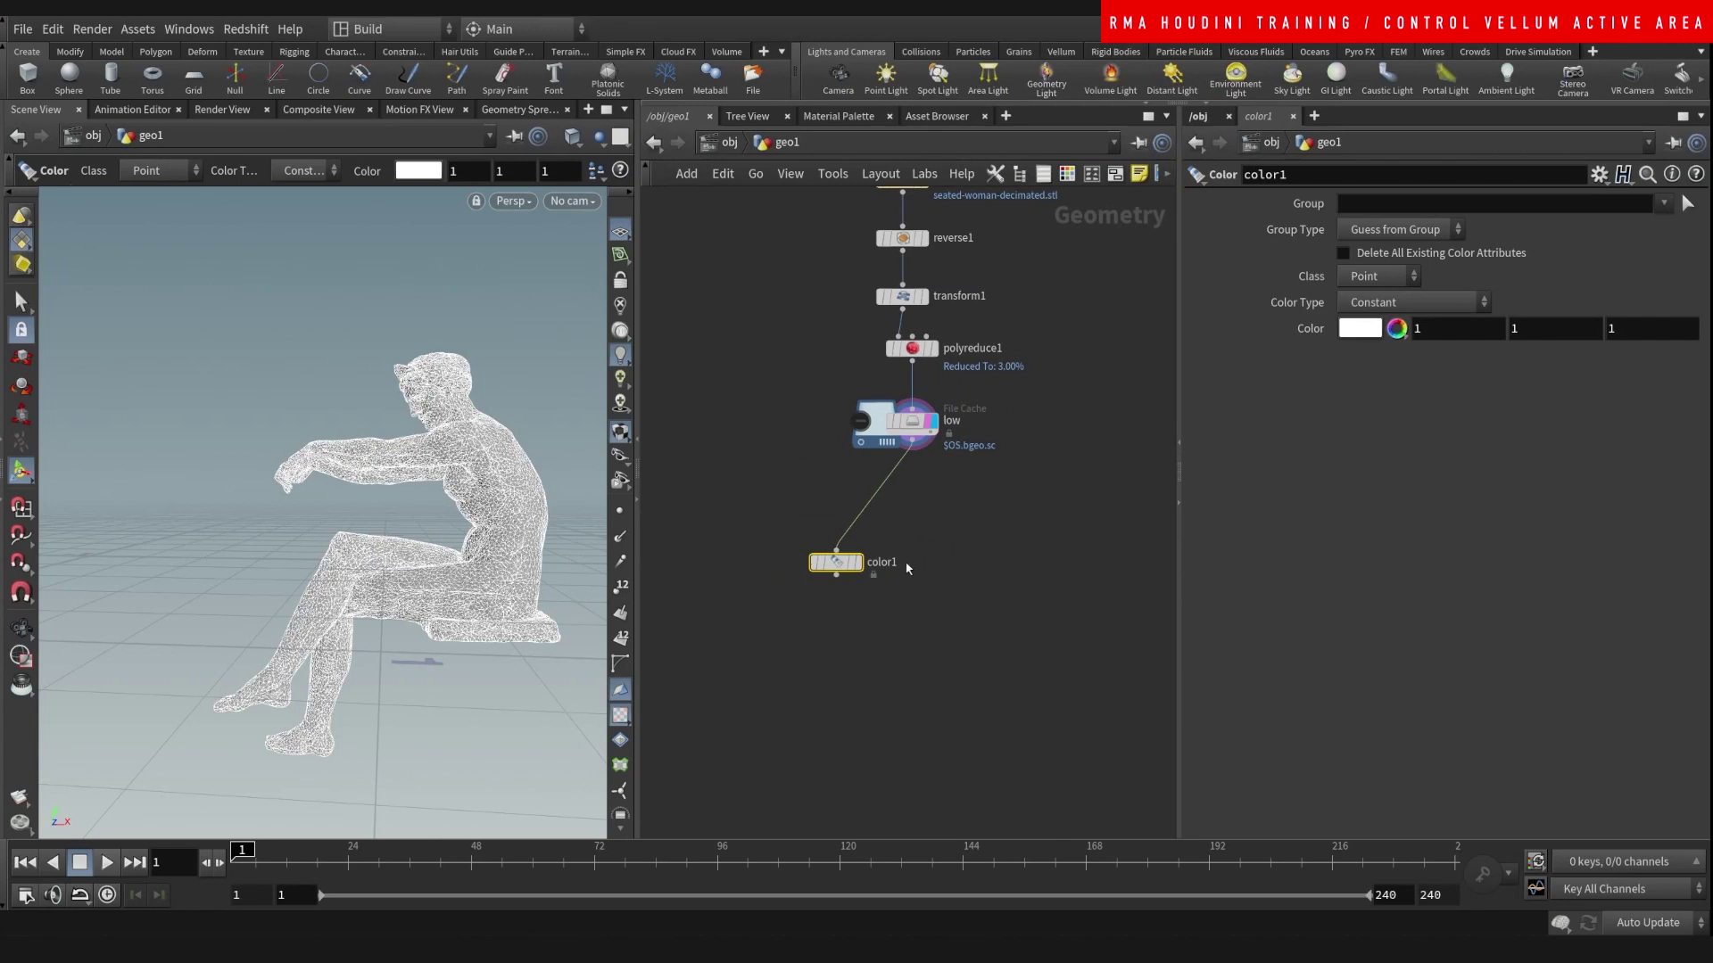
left_click(856, 562)
left_click_drag(841, 568, 841, 533)
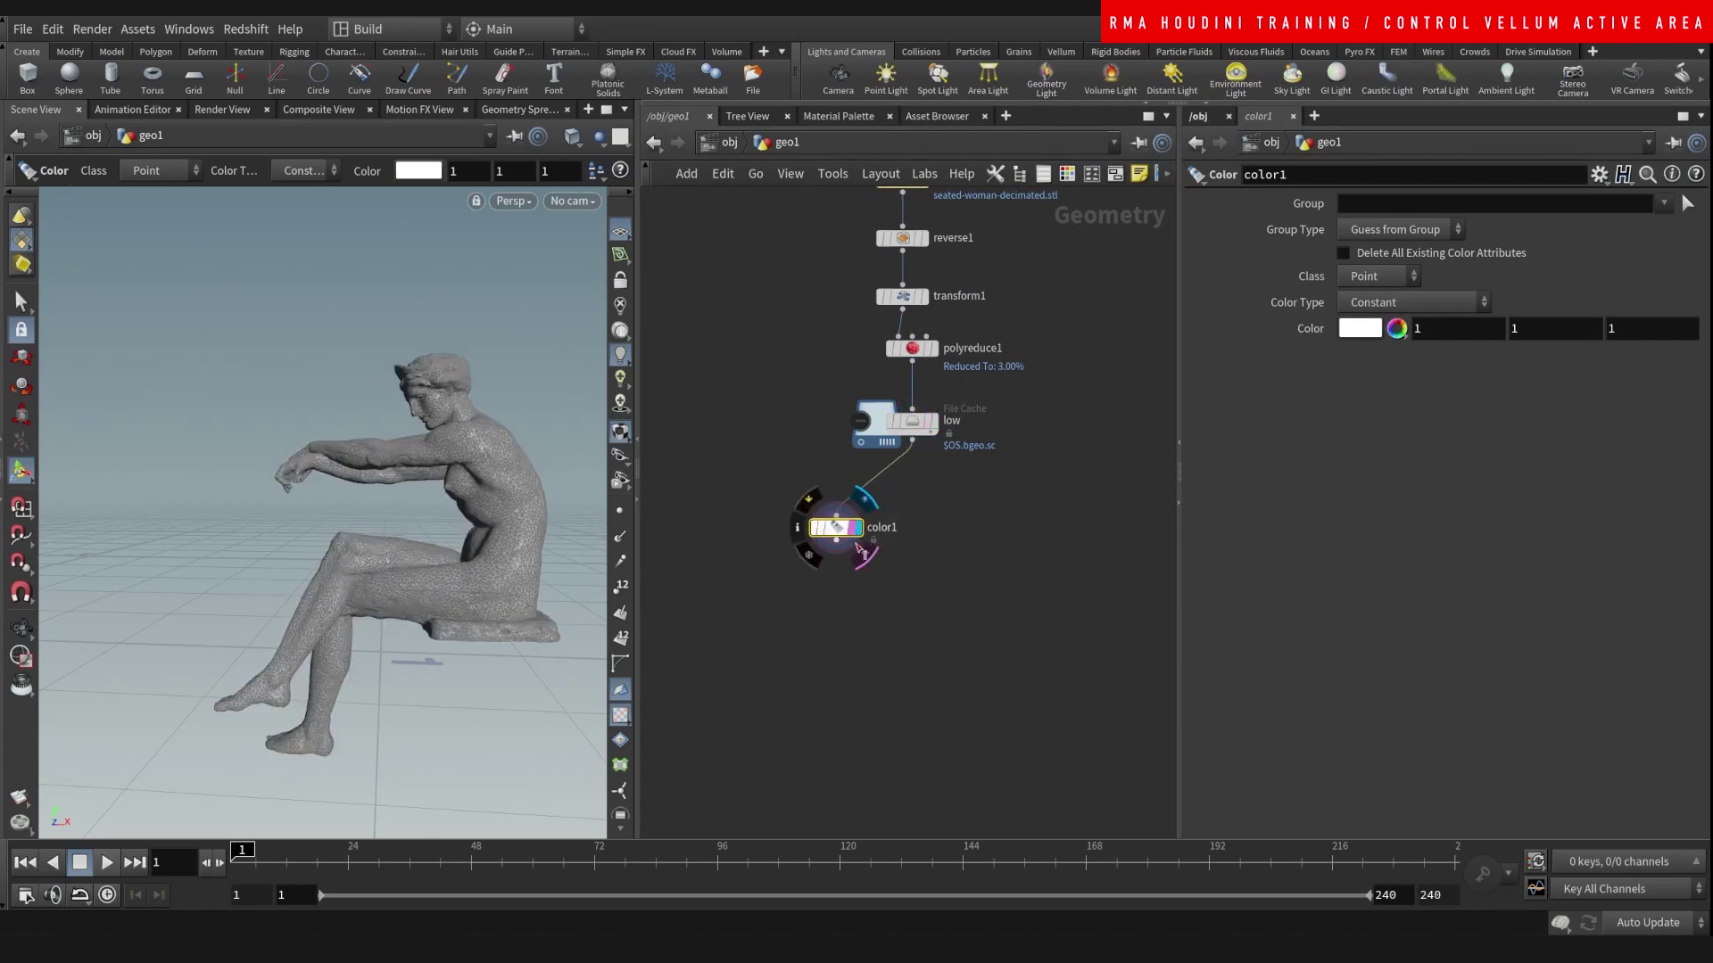
- Add a Sphere node, wire it into a duplicate of the Color node and display that duplicate
key("Tab")
type("sphere")
key("Return")
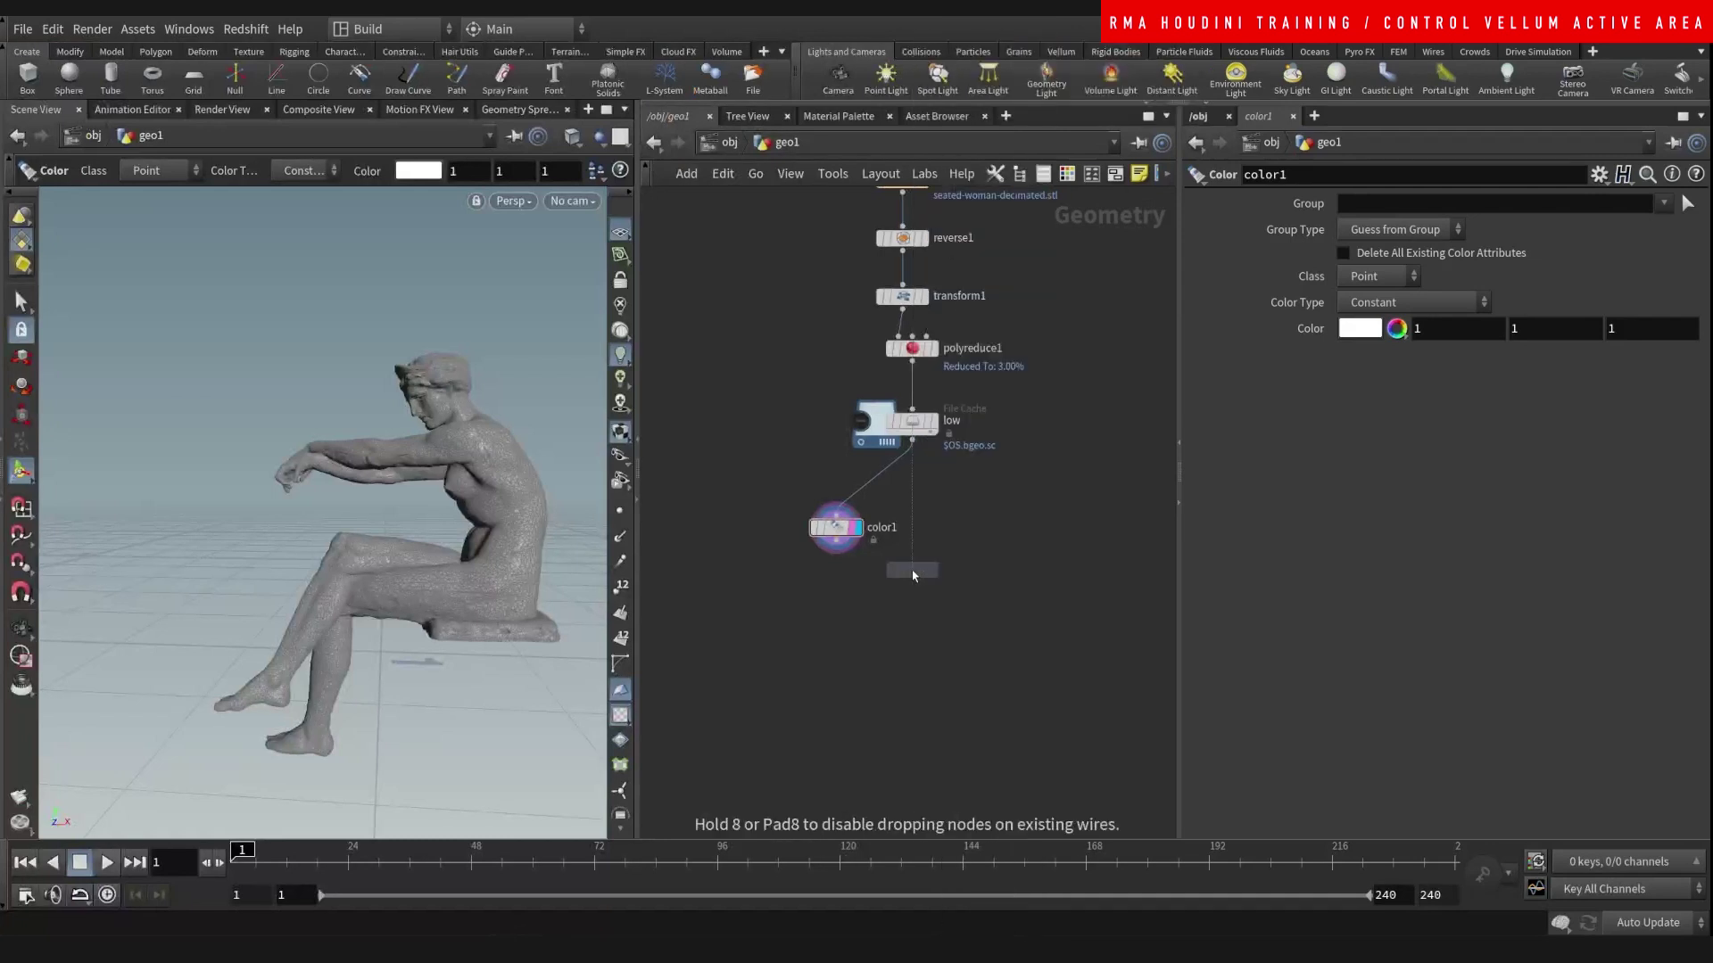
left_click(999, 531)
left_click_drag(854, 541, 1006, 586, "alt")
left_click(998, 540)
left_click(1023, 610)
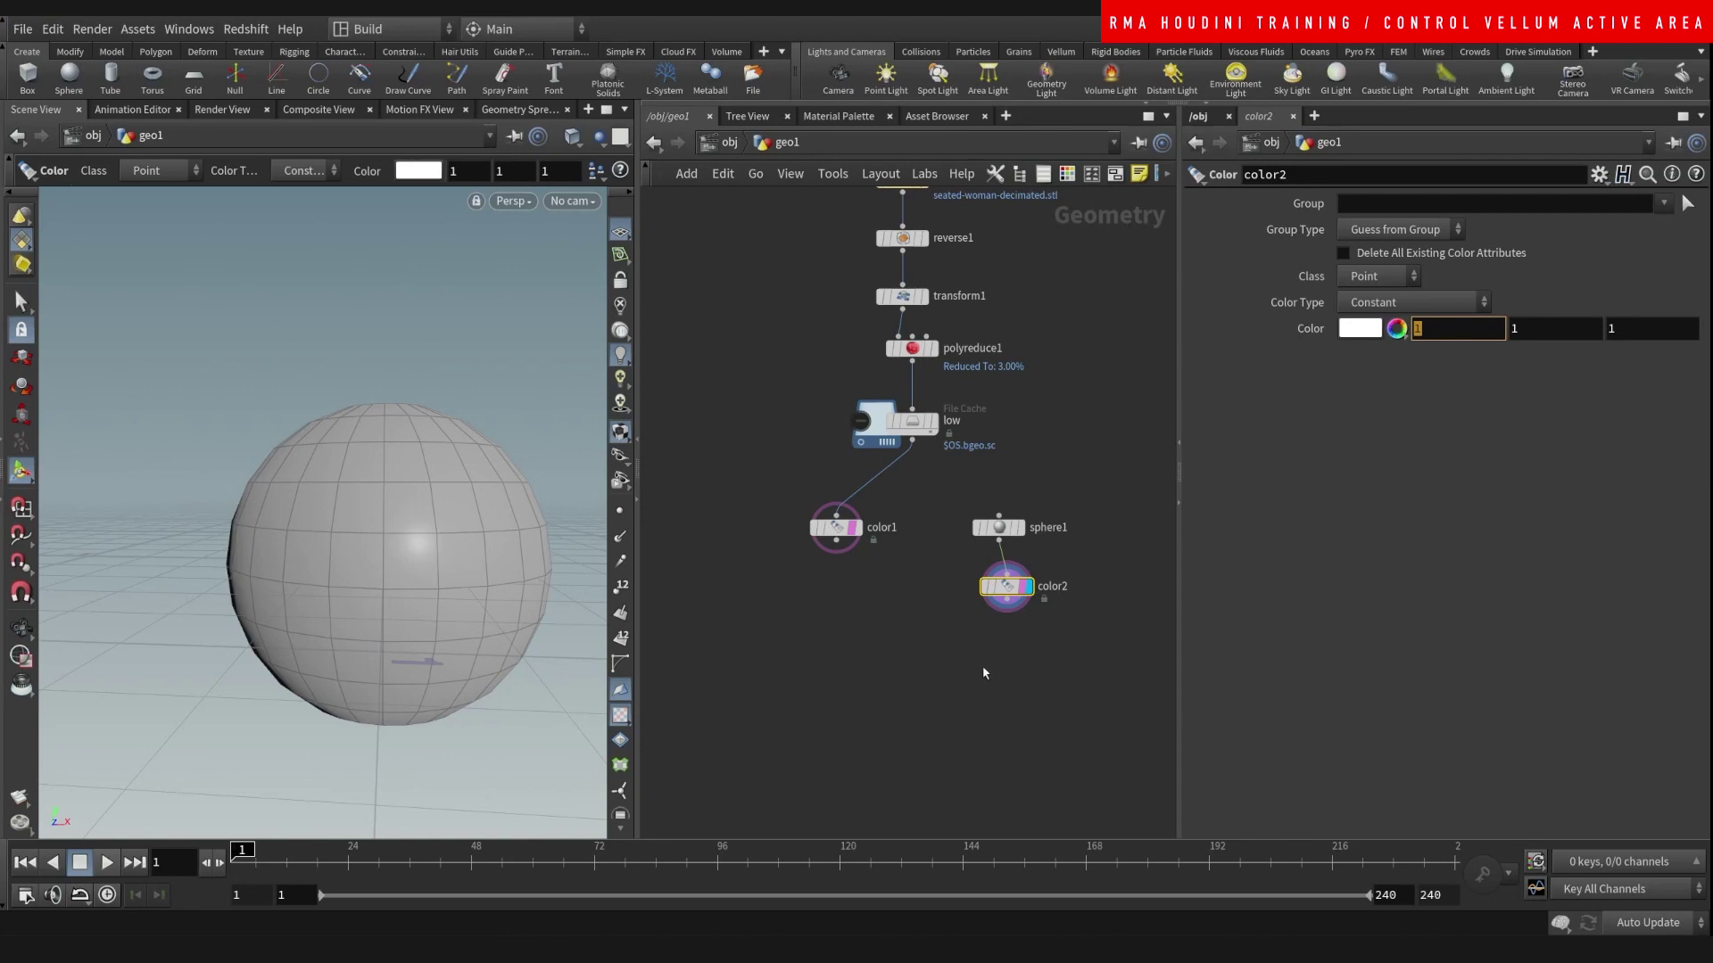
- Set the sphere's color to black with RGB values 0, 0, 0
middle_click_drag(984, 672, 918, 602)
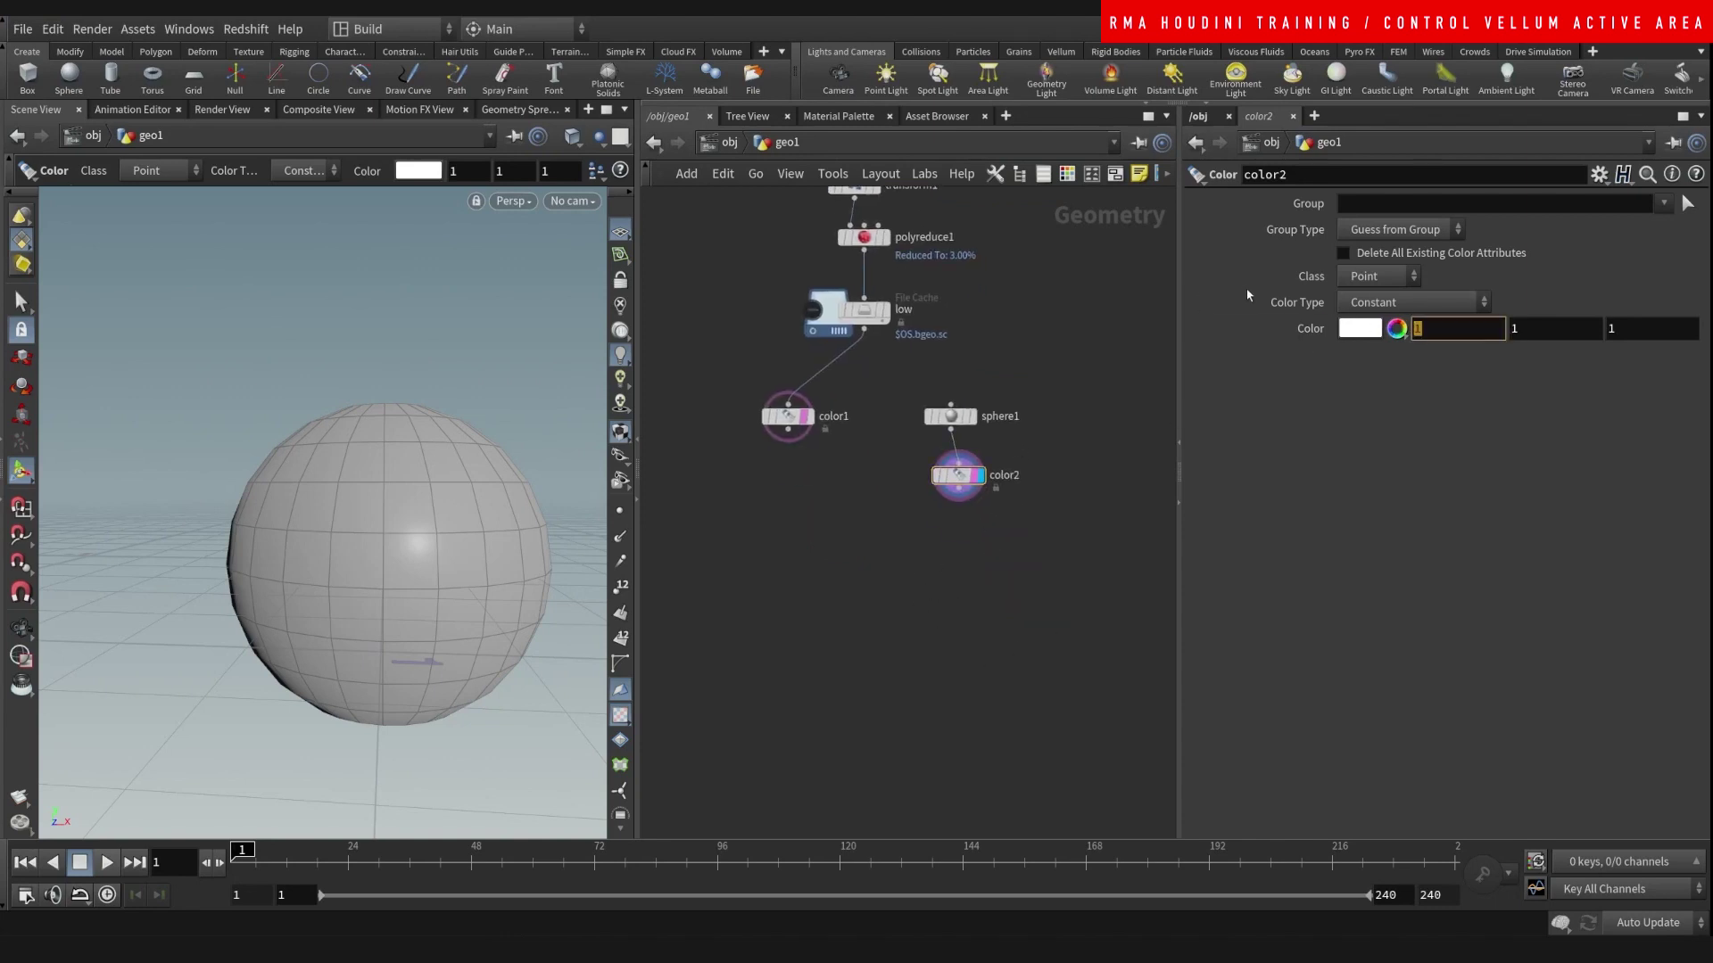
type("0")
key("Tab")
type("0")
key("Tab")
type("0")
key("Return")
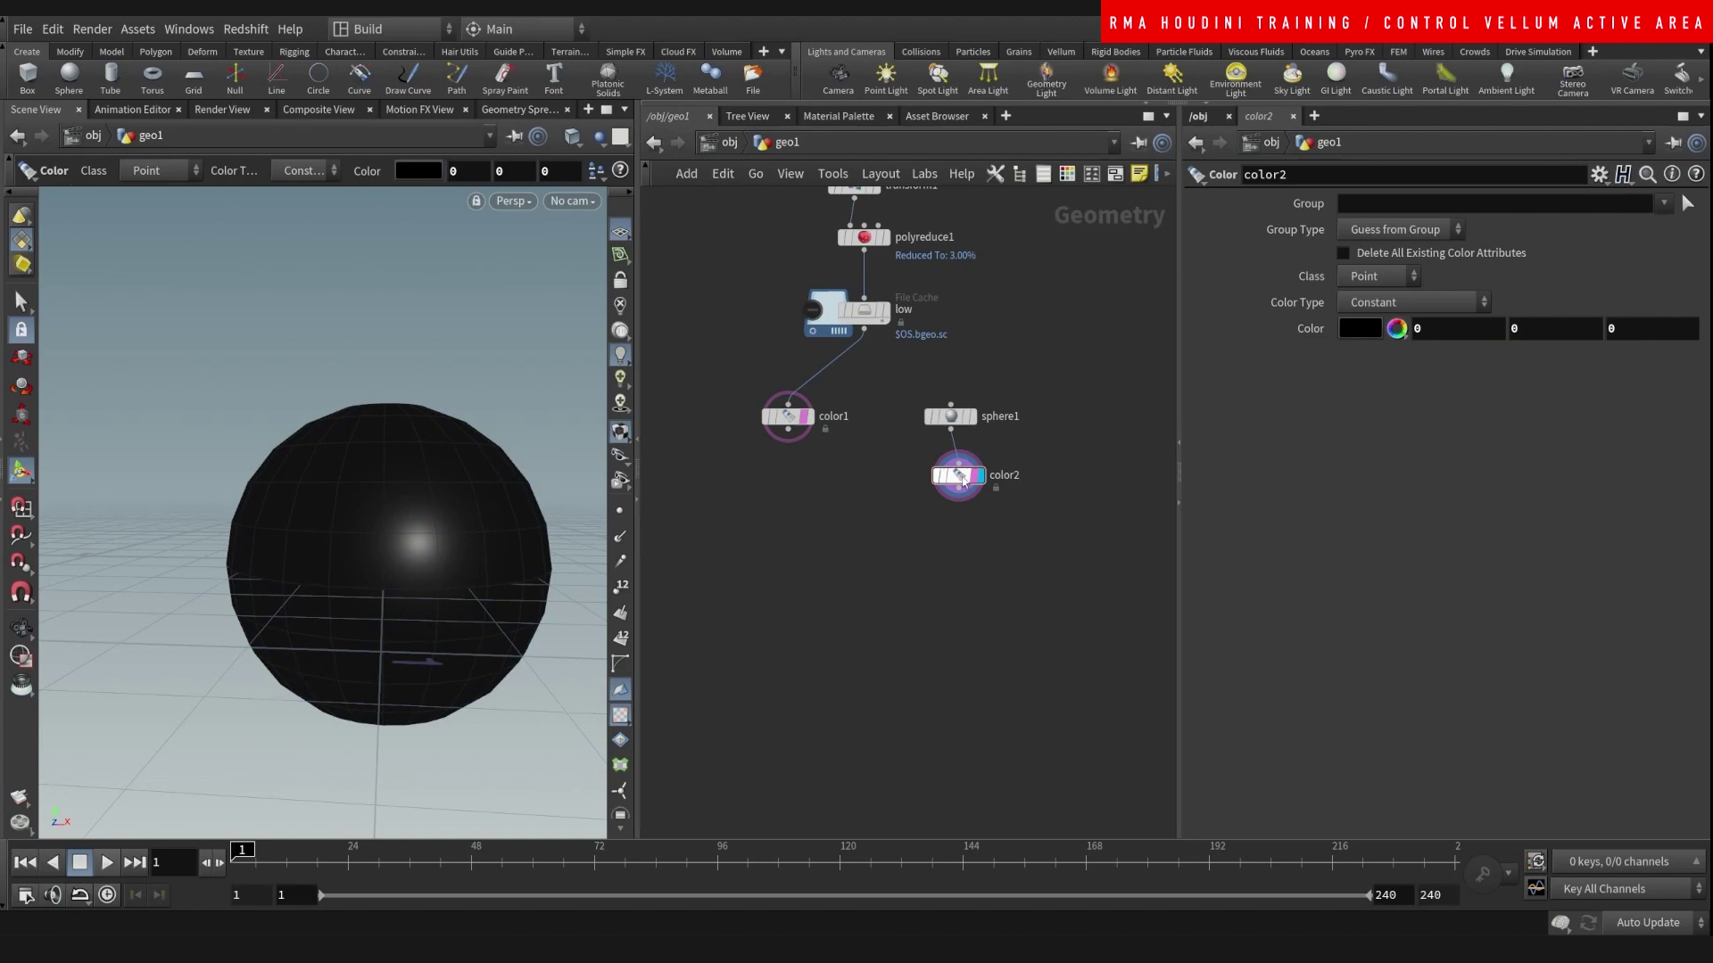
- Add an Attribute Transfer node with color1 as first input and color2 as second input, and display it
key("Tab")
type("attra")
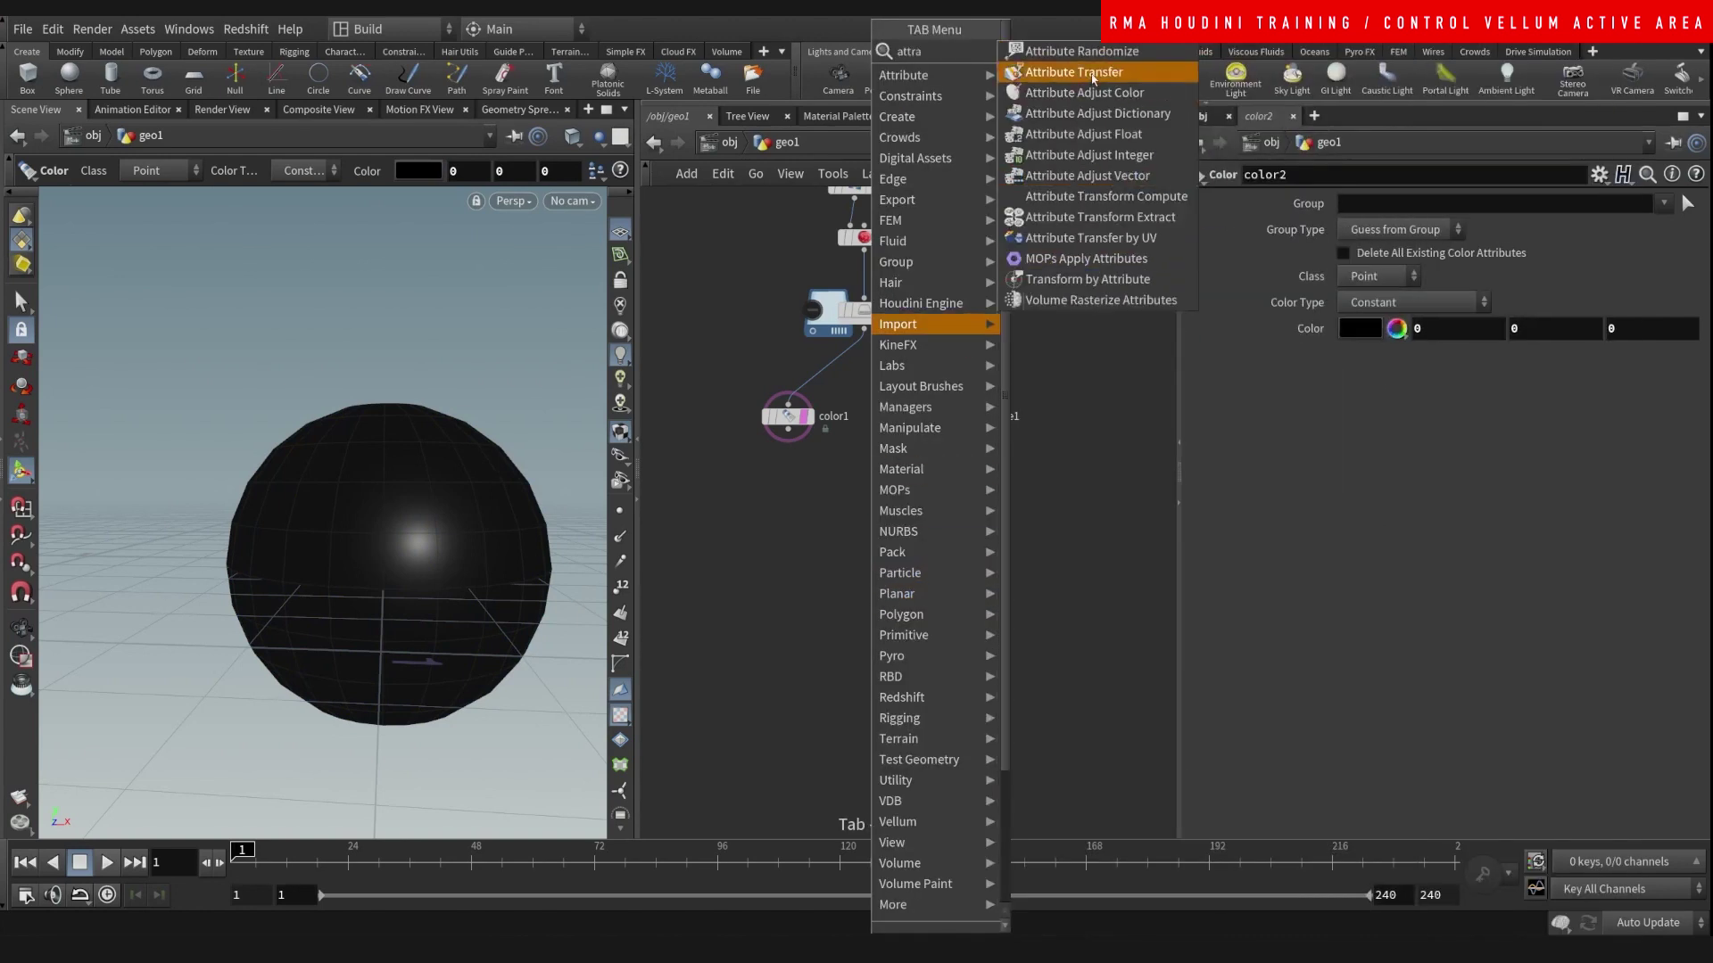
left_click(1093, 75)
left_click(822, 598)
left_click(950, 482)
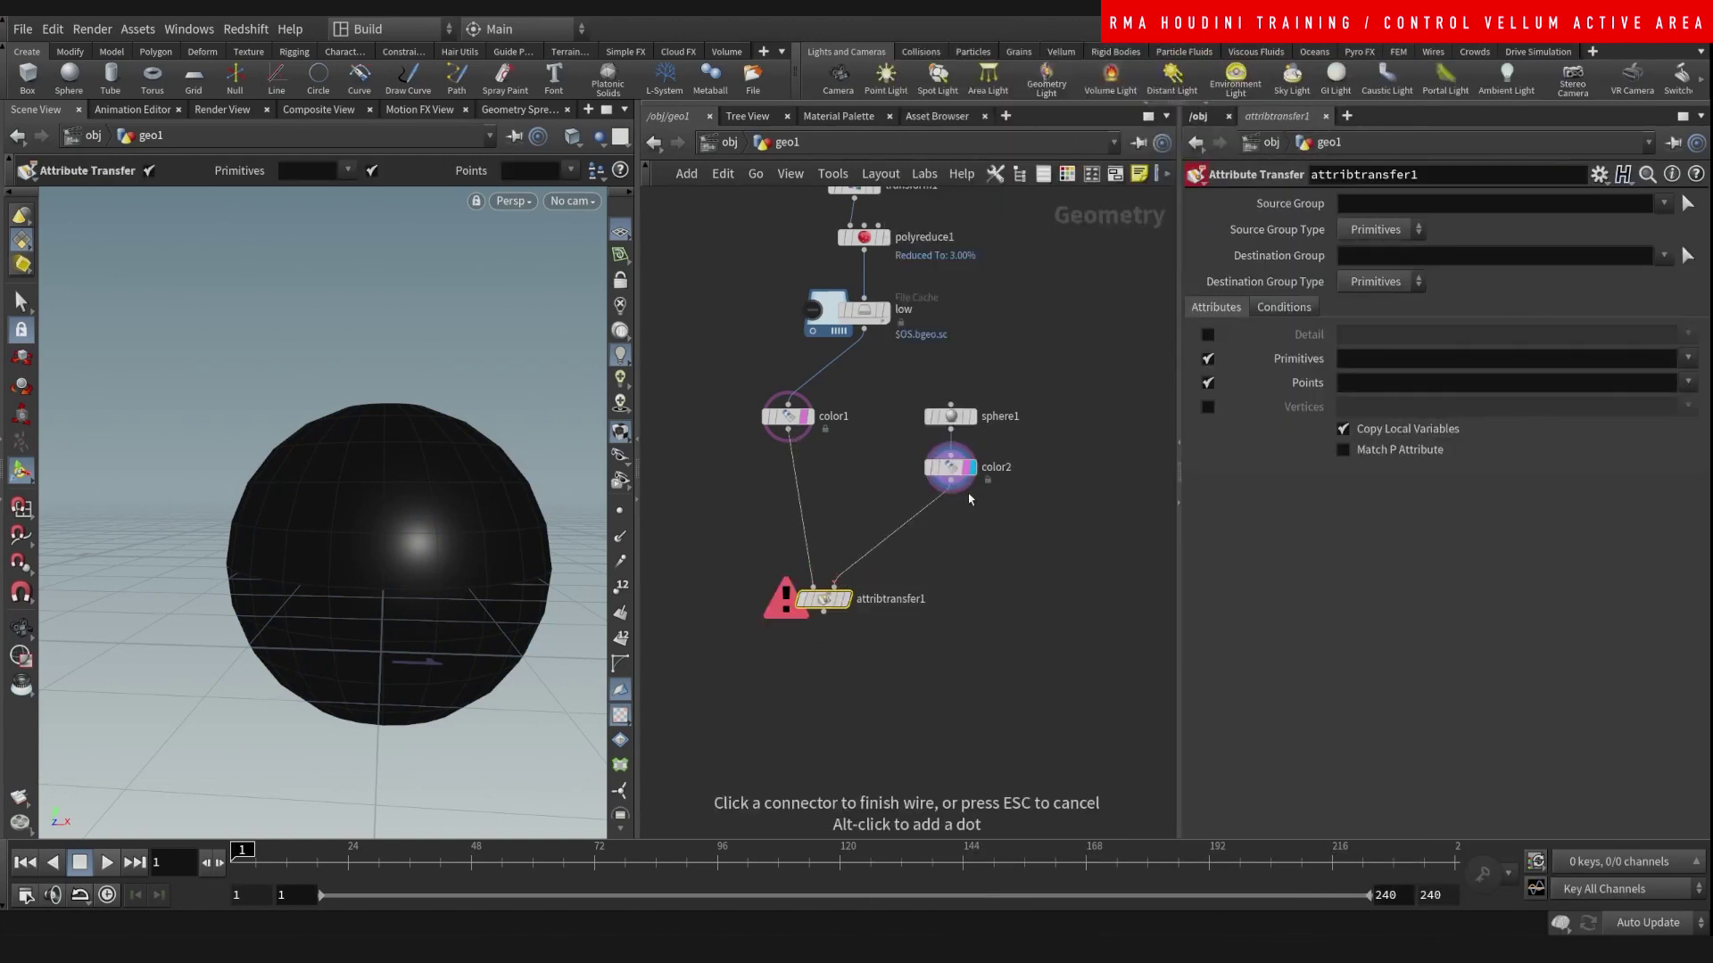
left_click(834, 586)
left_click(845, 599)
left_click_drag(829, 604, 808, 558)
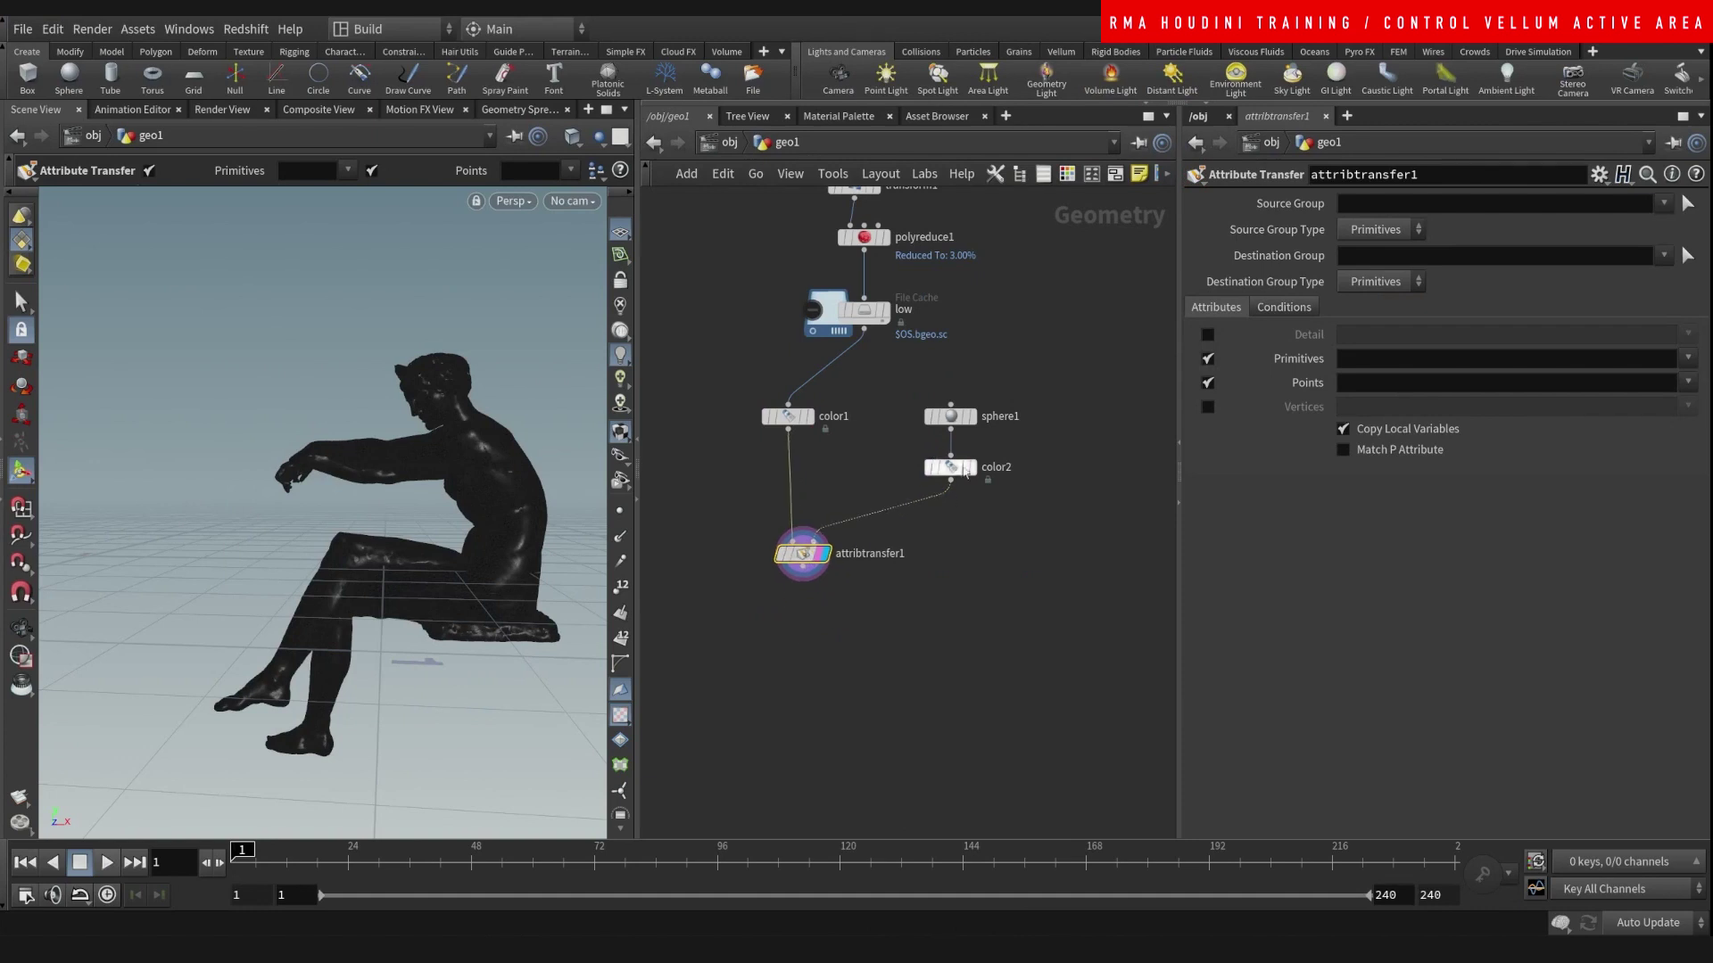
- Limit the attribute transfer to the point attribute Cd and set its distance threshold to 0.59
left_click(1207, 359)
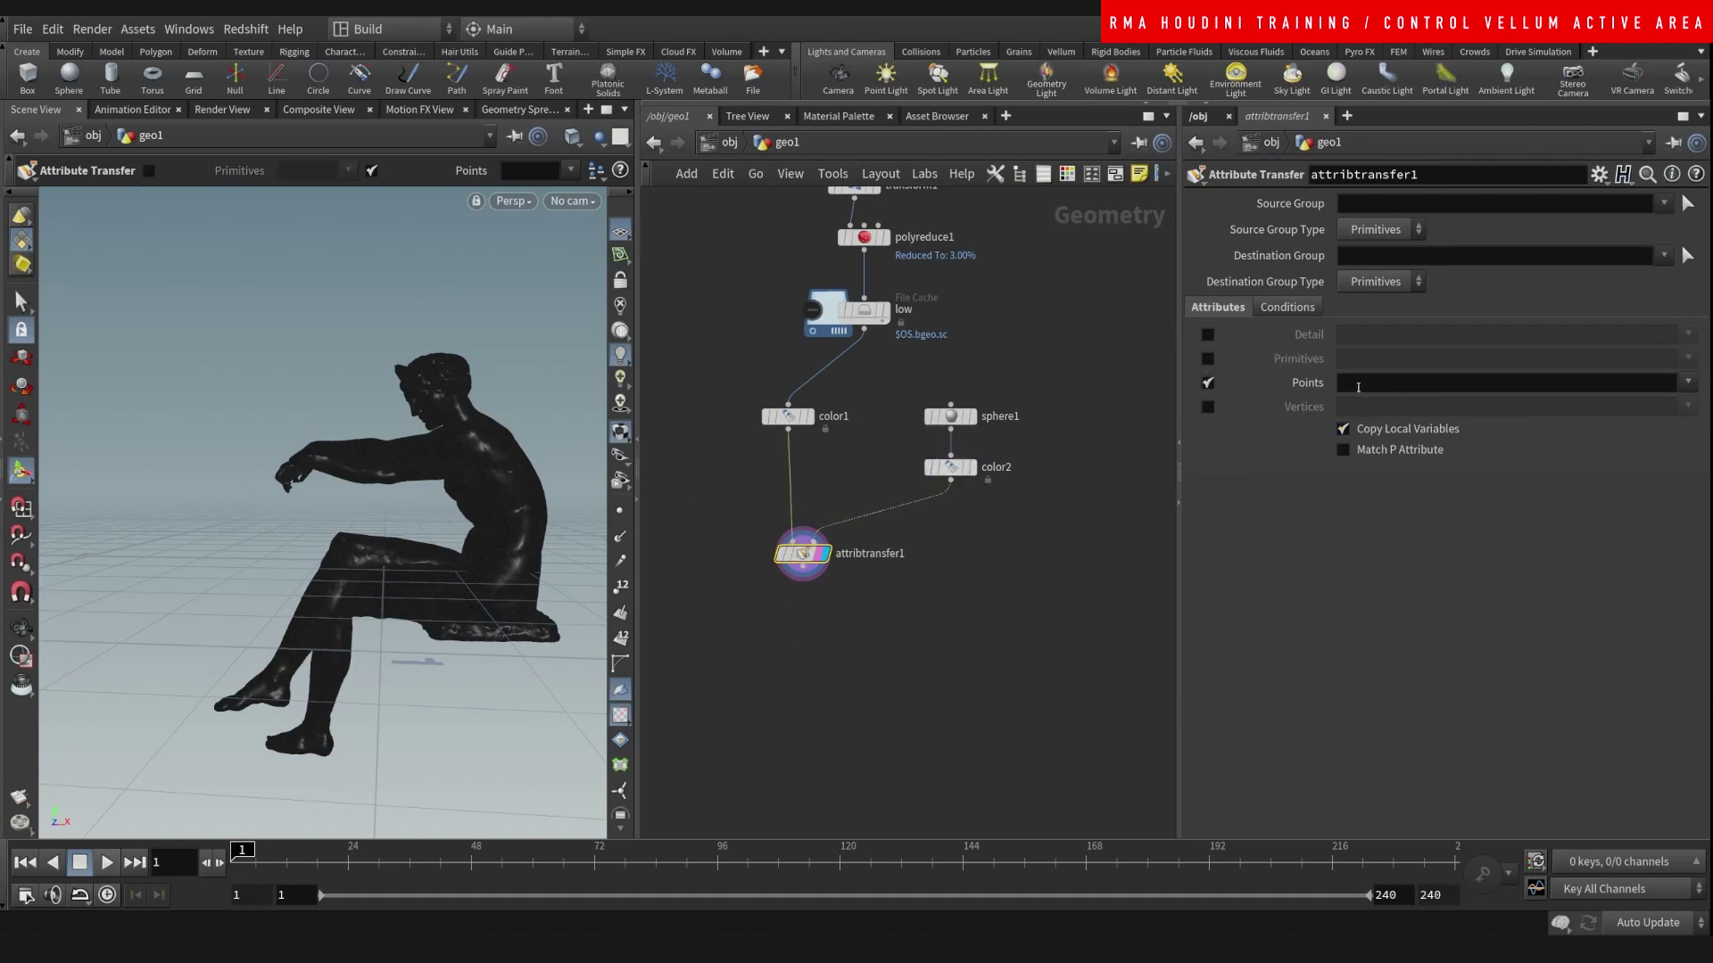
left_click(1356, 384)
type("Cd")
left_click(1109, 602)
left_click(1287, 307)
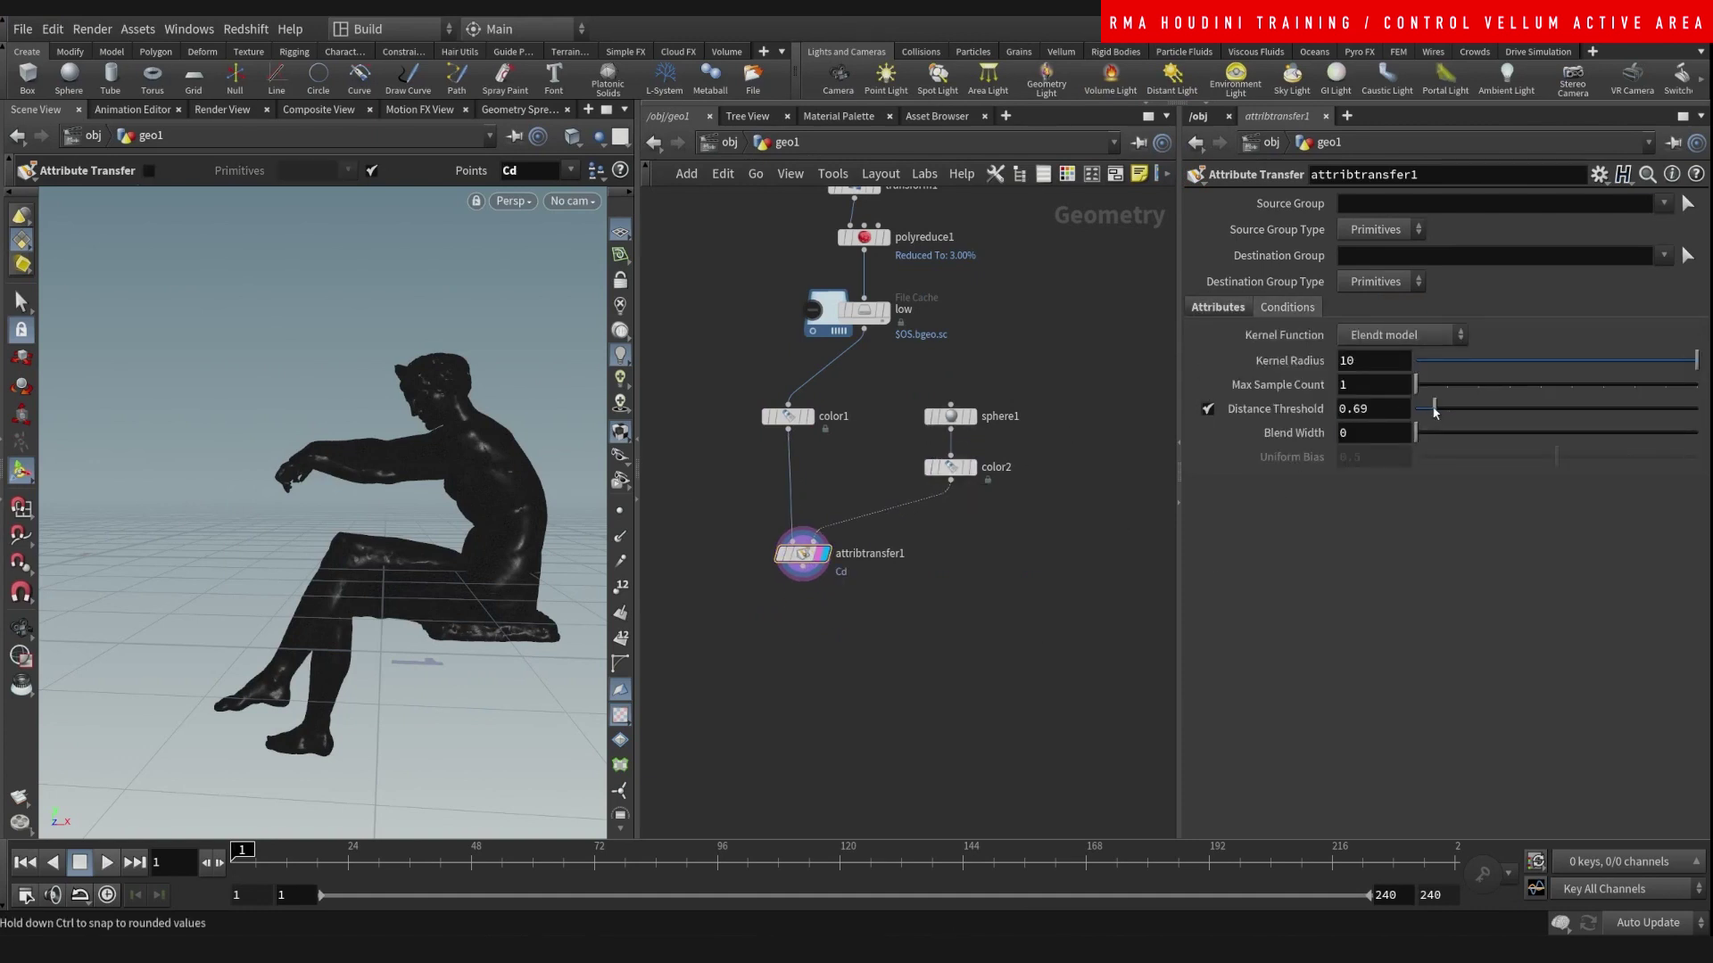
left_click_drag(1435, 411, 1431, 411)
- Insert a Transform node between the sphere's Color node and the attribute transfer
key("Tab")
type("t")
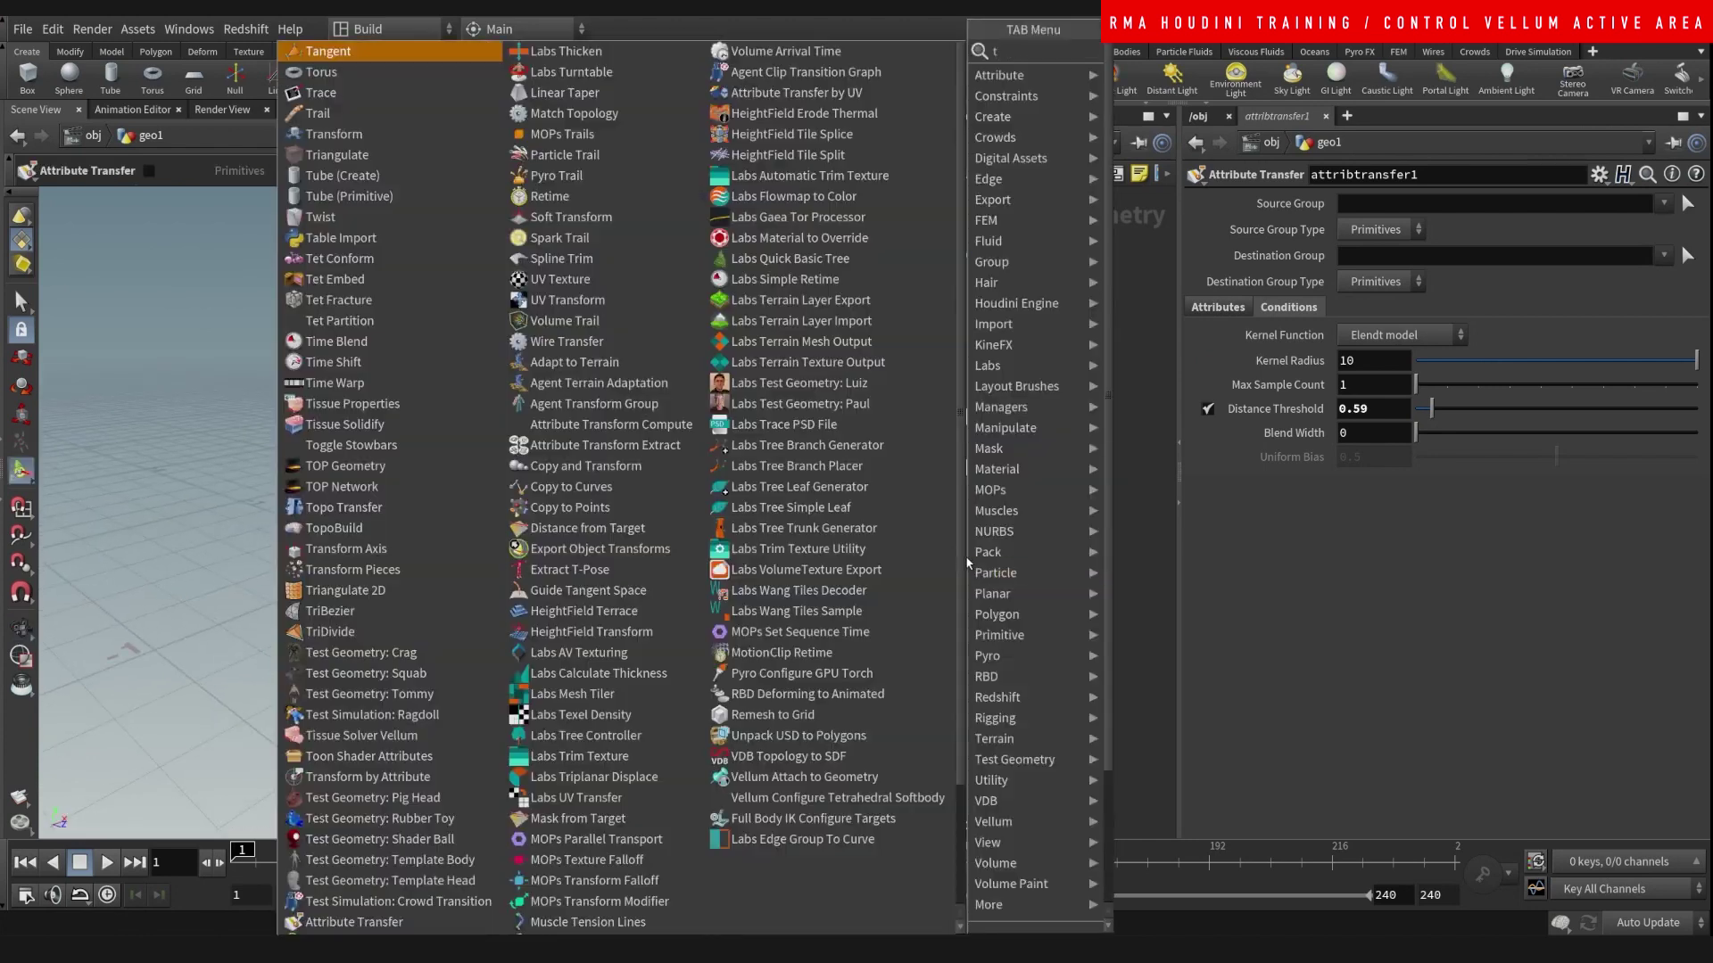
type("ra")
left_click(1148, 93)
left_click(898, 519)
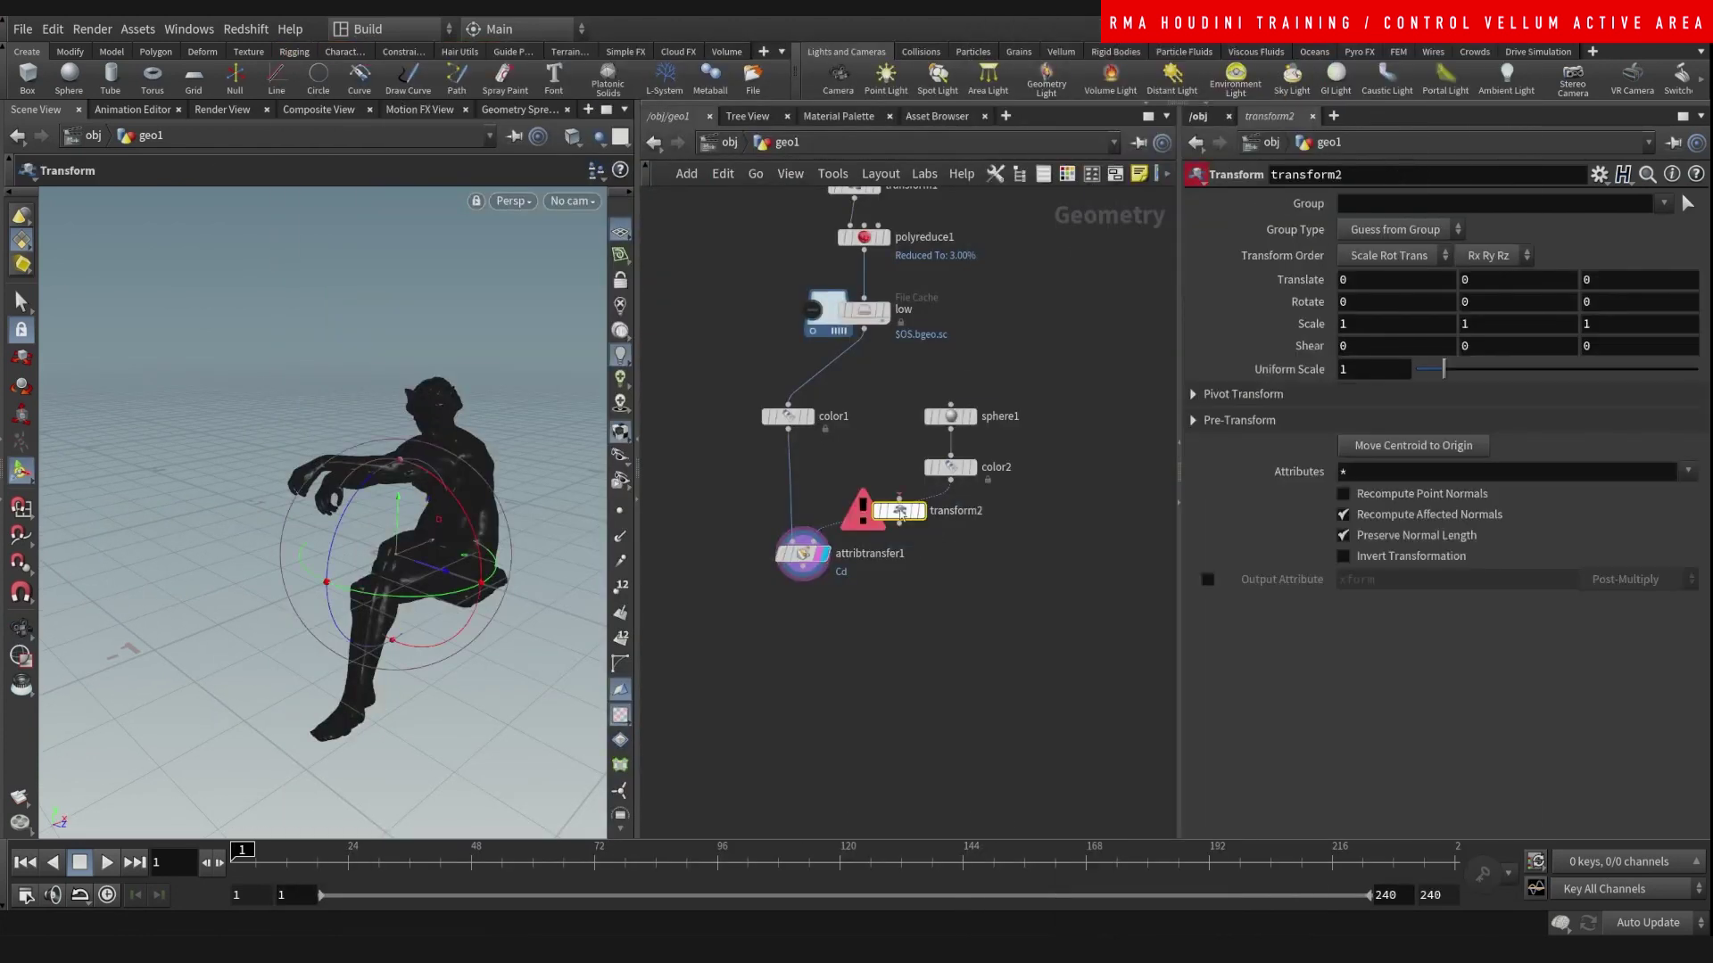
- Move the sphere to the statue's side, at a translation of about 0.07, 0.39, 1.04
right_click_drag(589, 603, 466, 611, "alt")
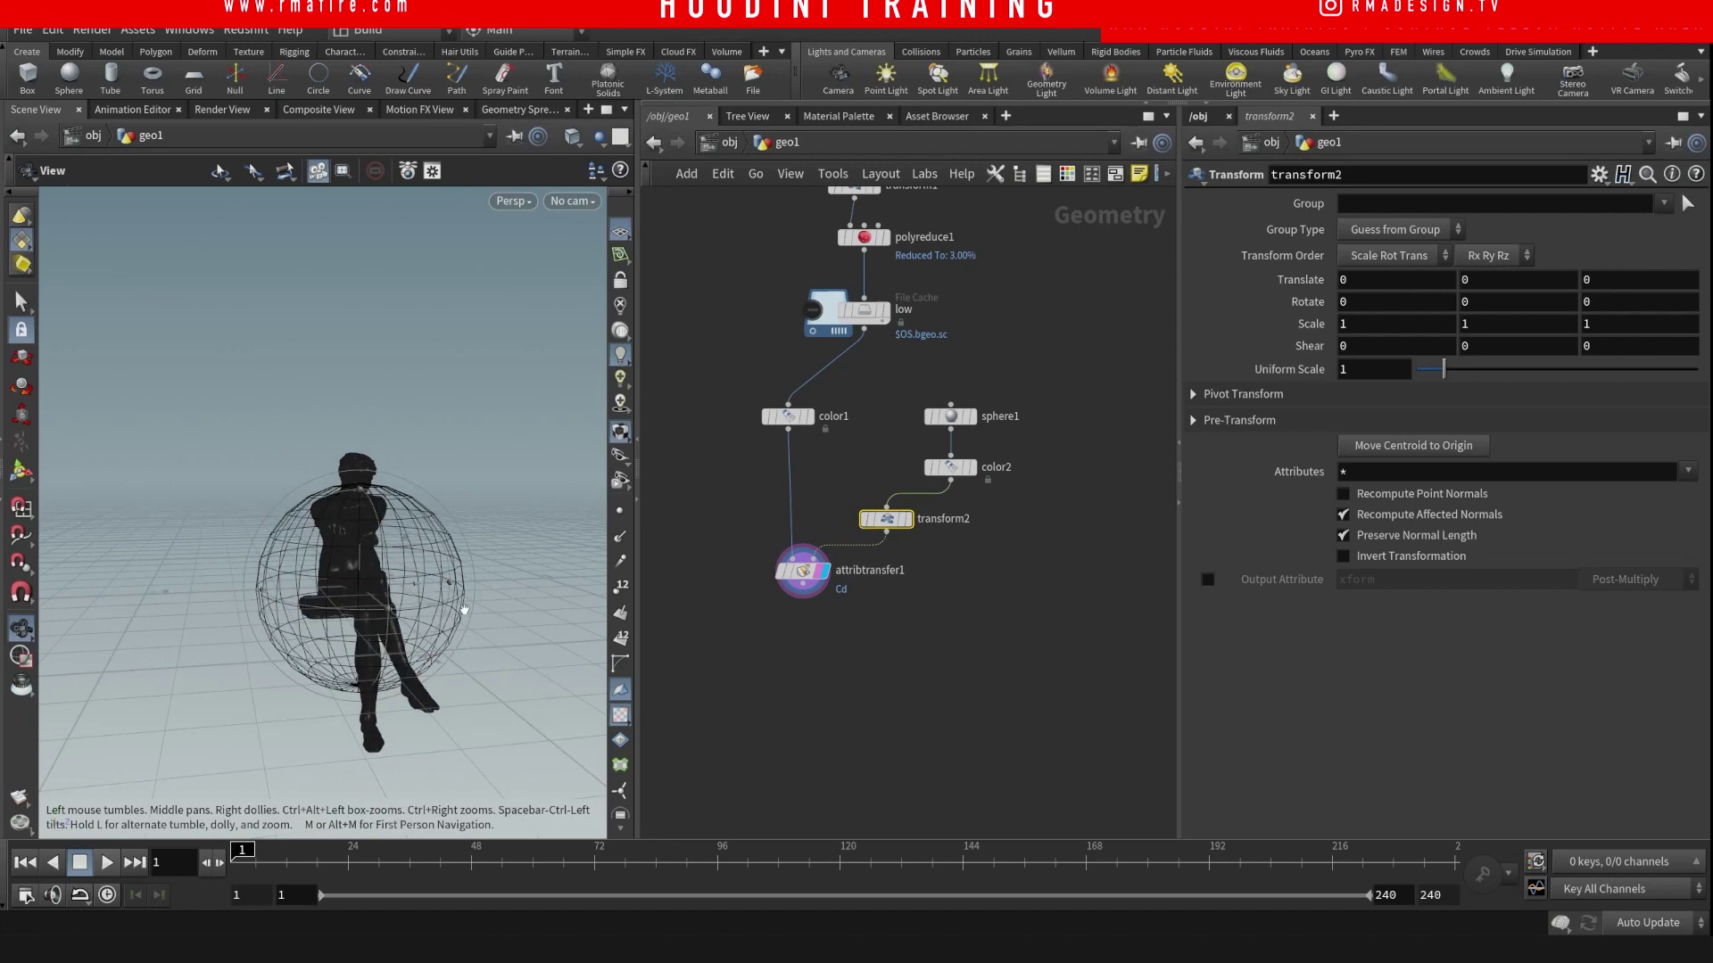
left_click_drag(467, 611, 520, 577, "alt")
middle_click_drag(528, 678, 683, 656)
left_click(841, 451)
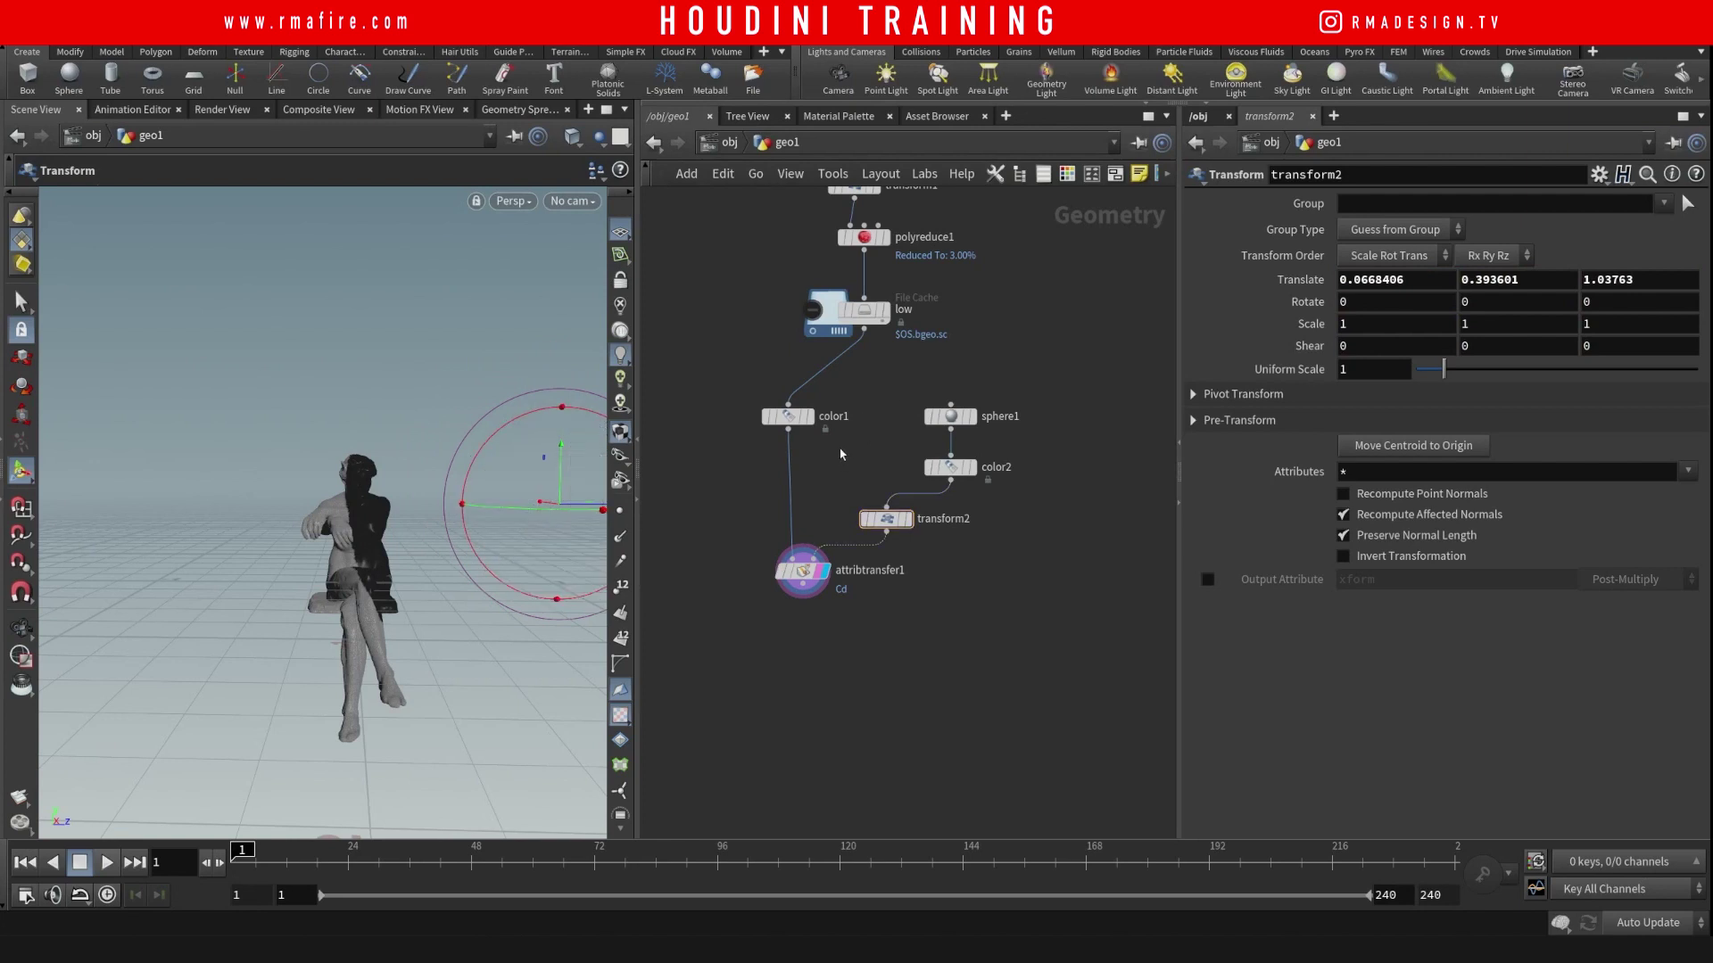
- Insert a Transform node between color1 and the attribute transfer and enlarge the statue with its uniform scale
key("Tab")
type("tra")
left_click(1000, 100)
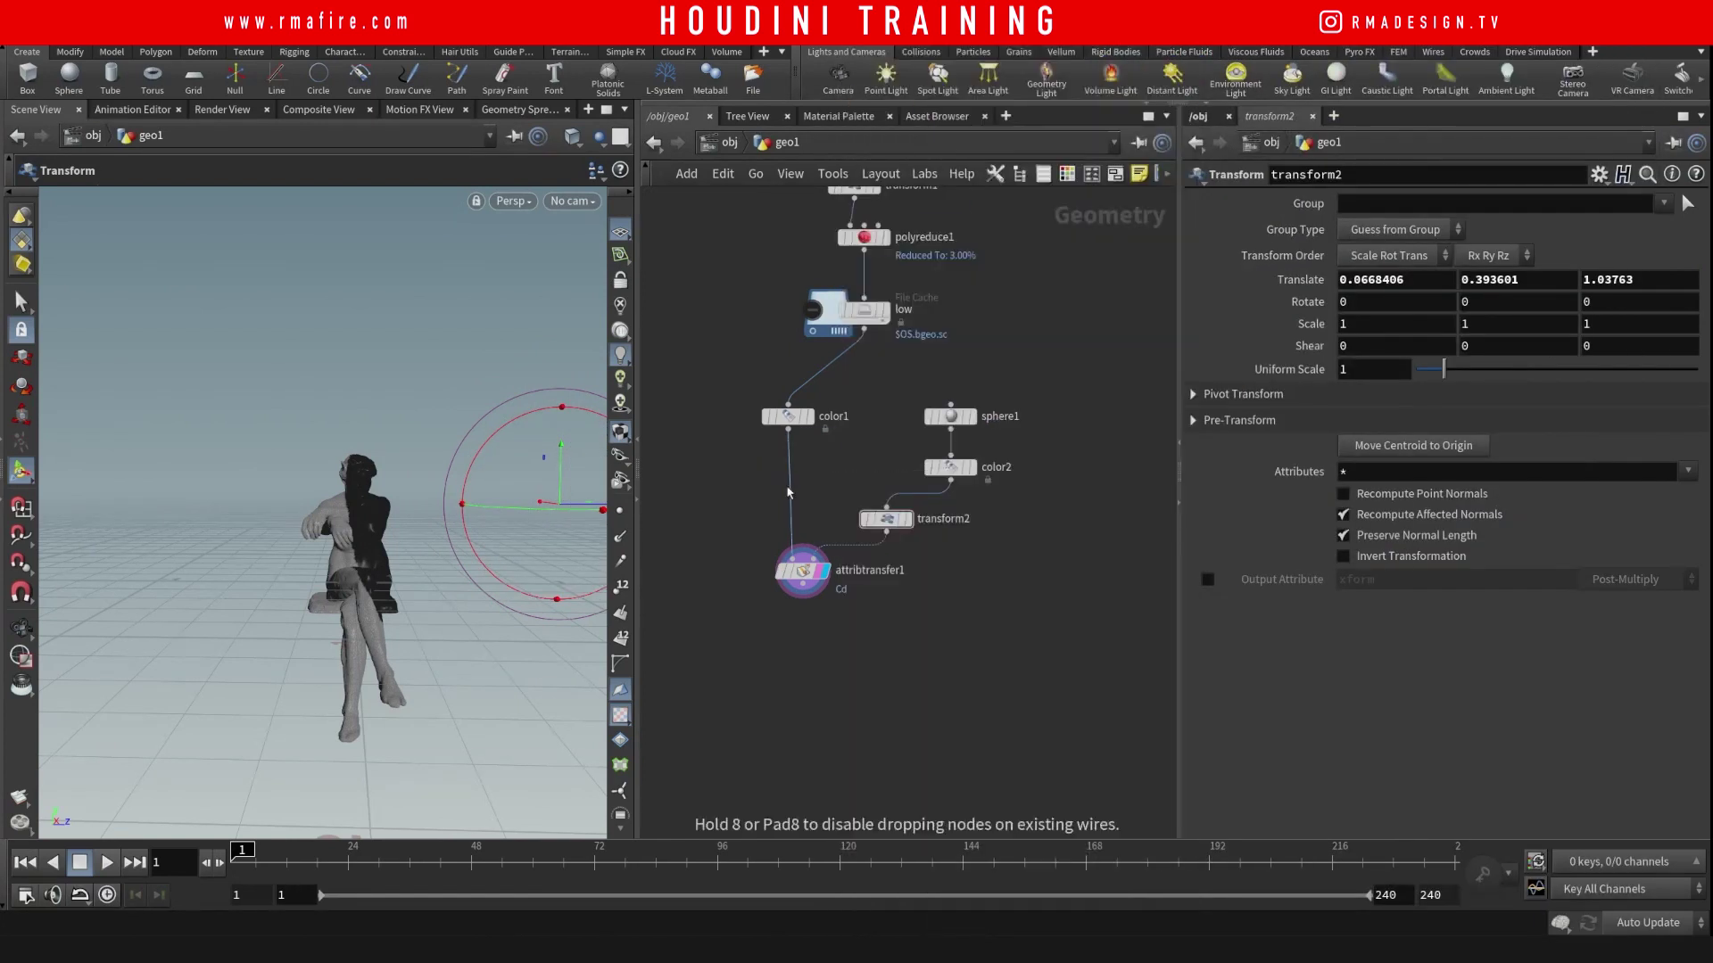
left_click(789, 491)
left_click_drag(1443, 368, 1488, 377)
left_click(1086, 561)
- Move the sphere with transform2 to a translation of about 1.10, 0.34, 0.91 beside the statue
left_click(886, 519)
right_click_drag(444, 449, 361, 540, "alt")
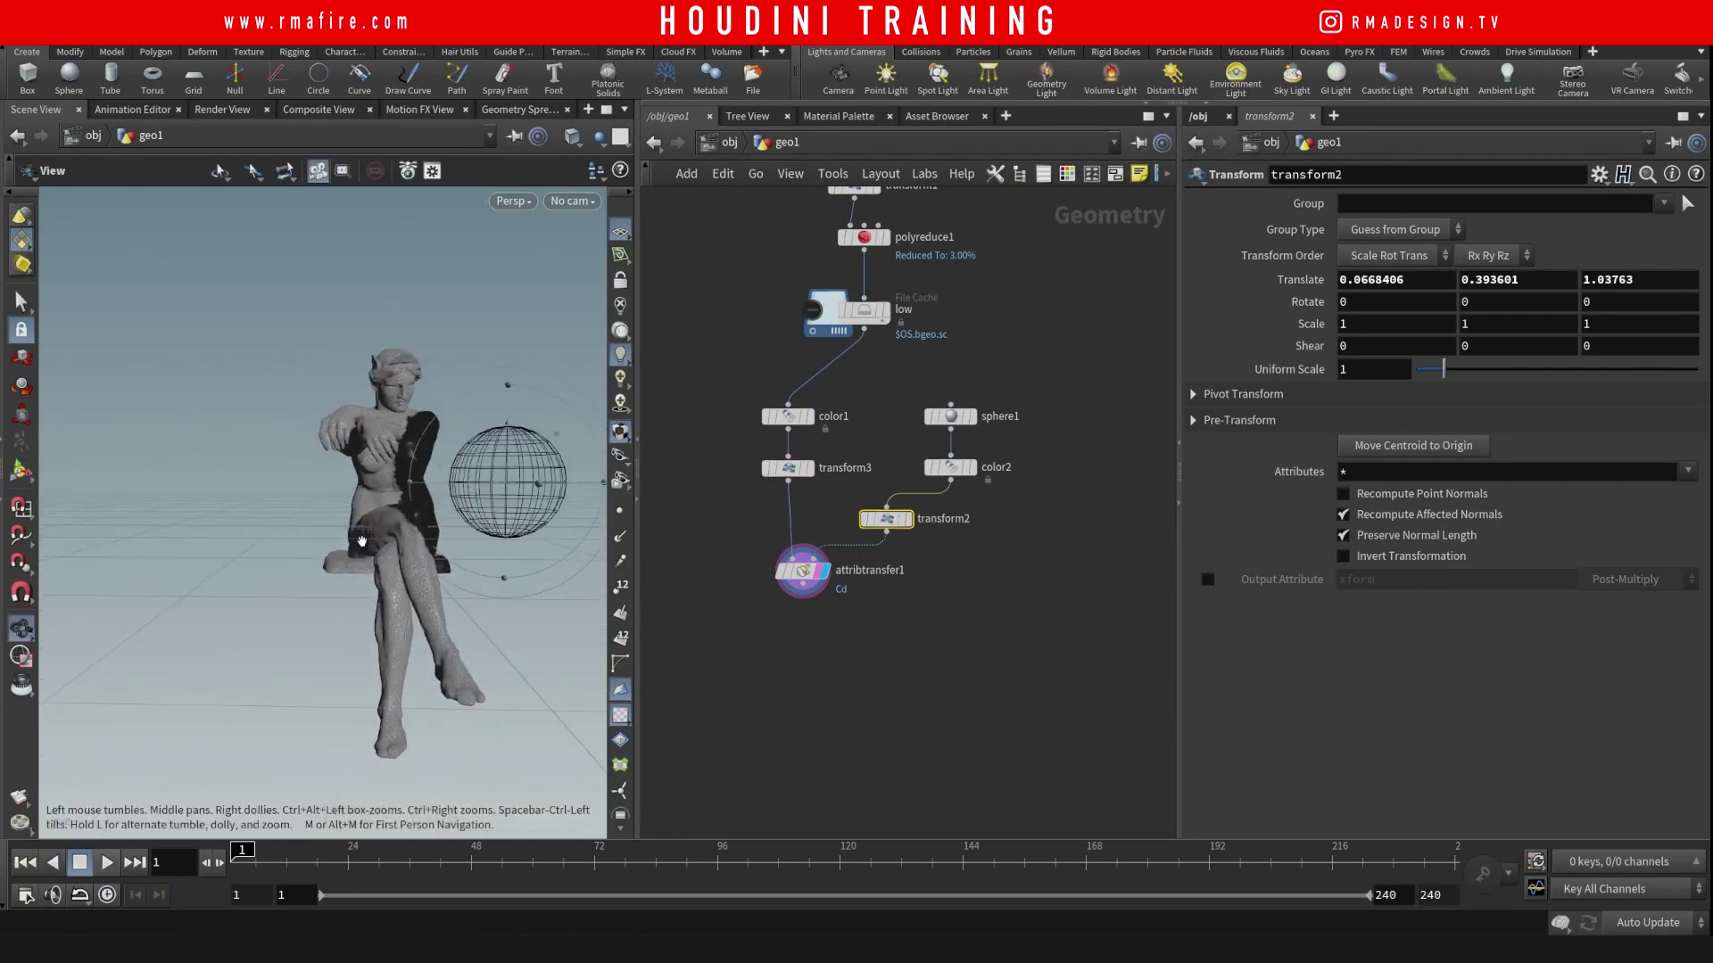
left_click_drag(361, 540, 290, 464, "alt")
middle_click_drag(491, 475, 681, 522)
left_click_drag(489, 477, 526, 501, "alt")
key("t")
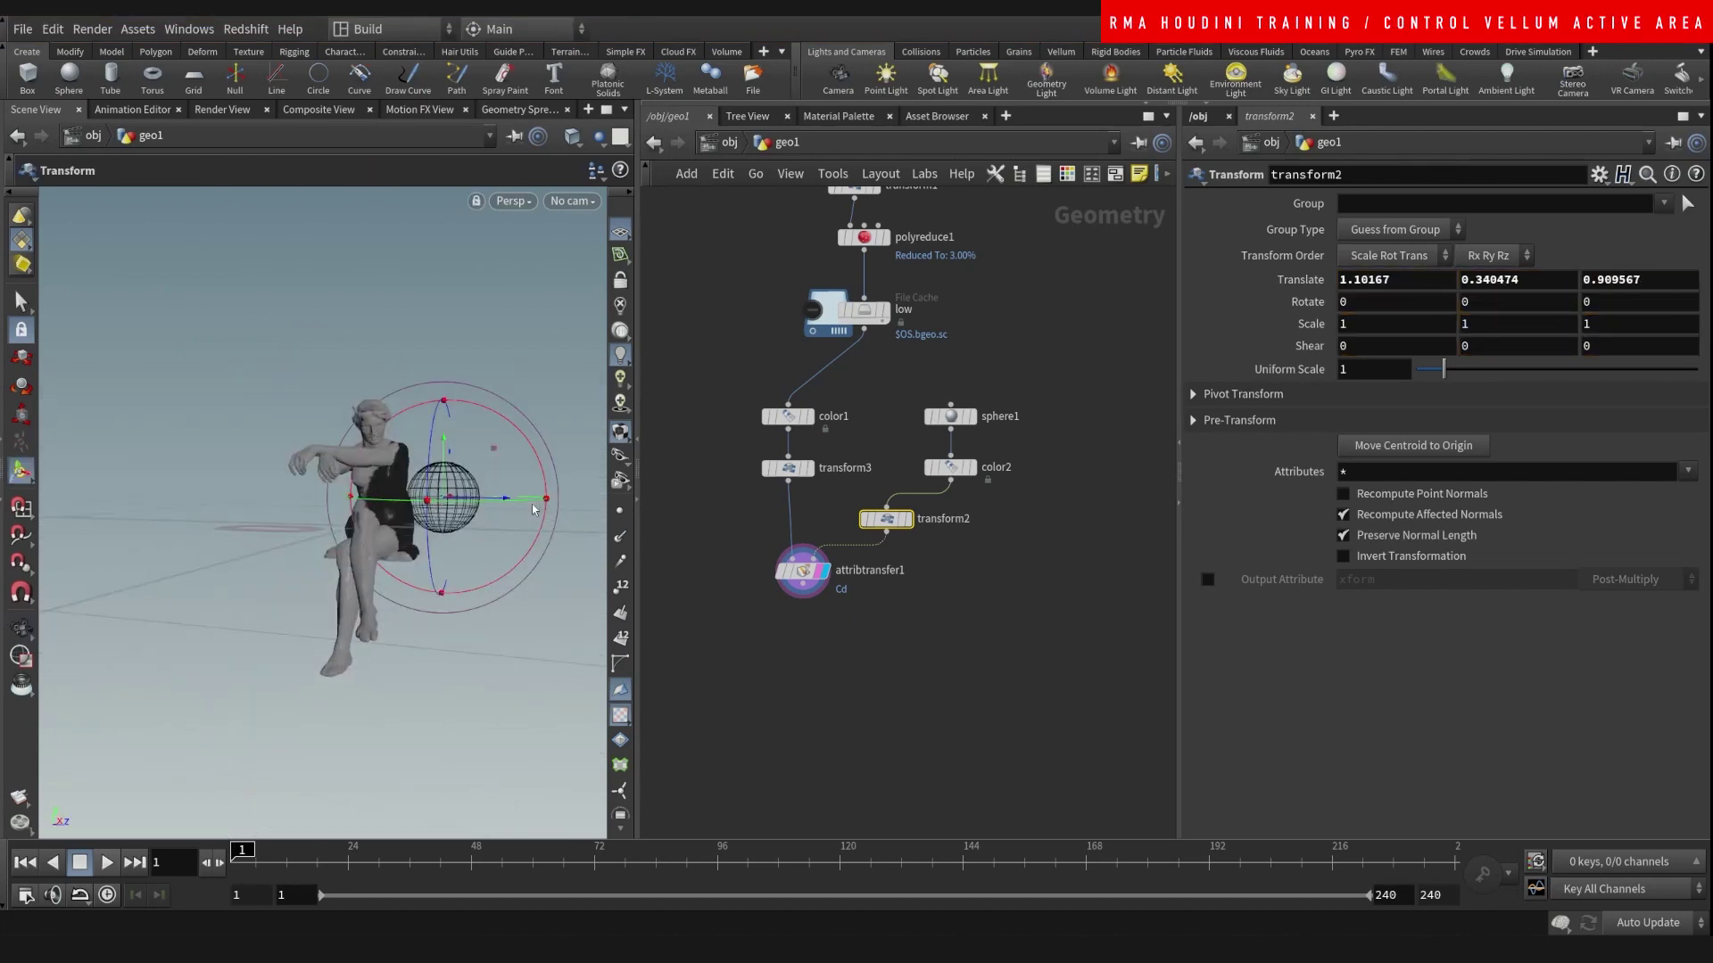
- Move the sphere down below the seat so it blackens the statue's lower leg, and select the attribute transfer node
middle_click_drag(567, 610, 482, 635)
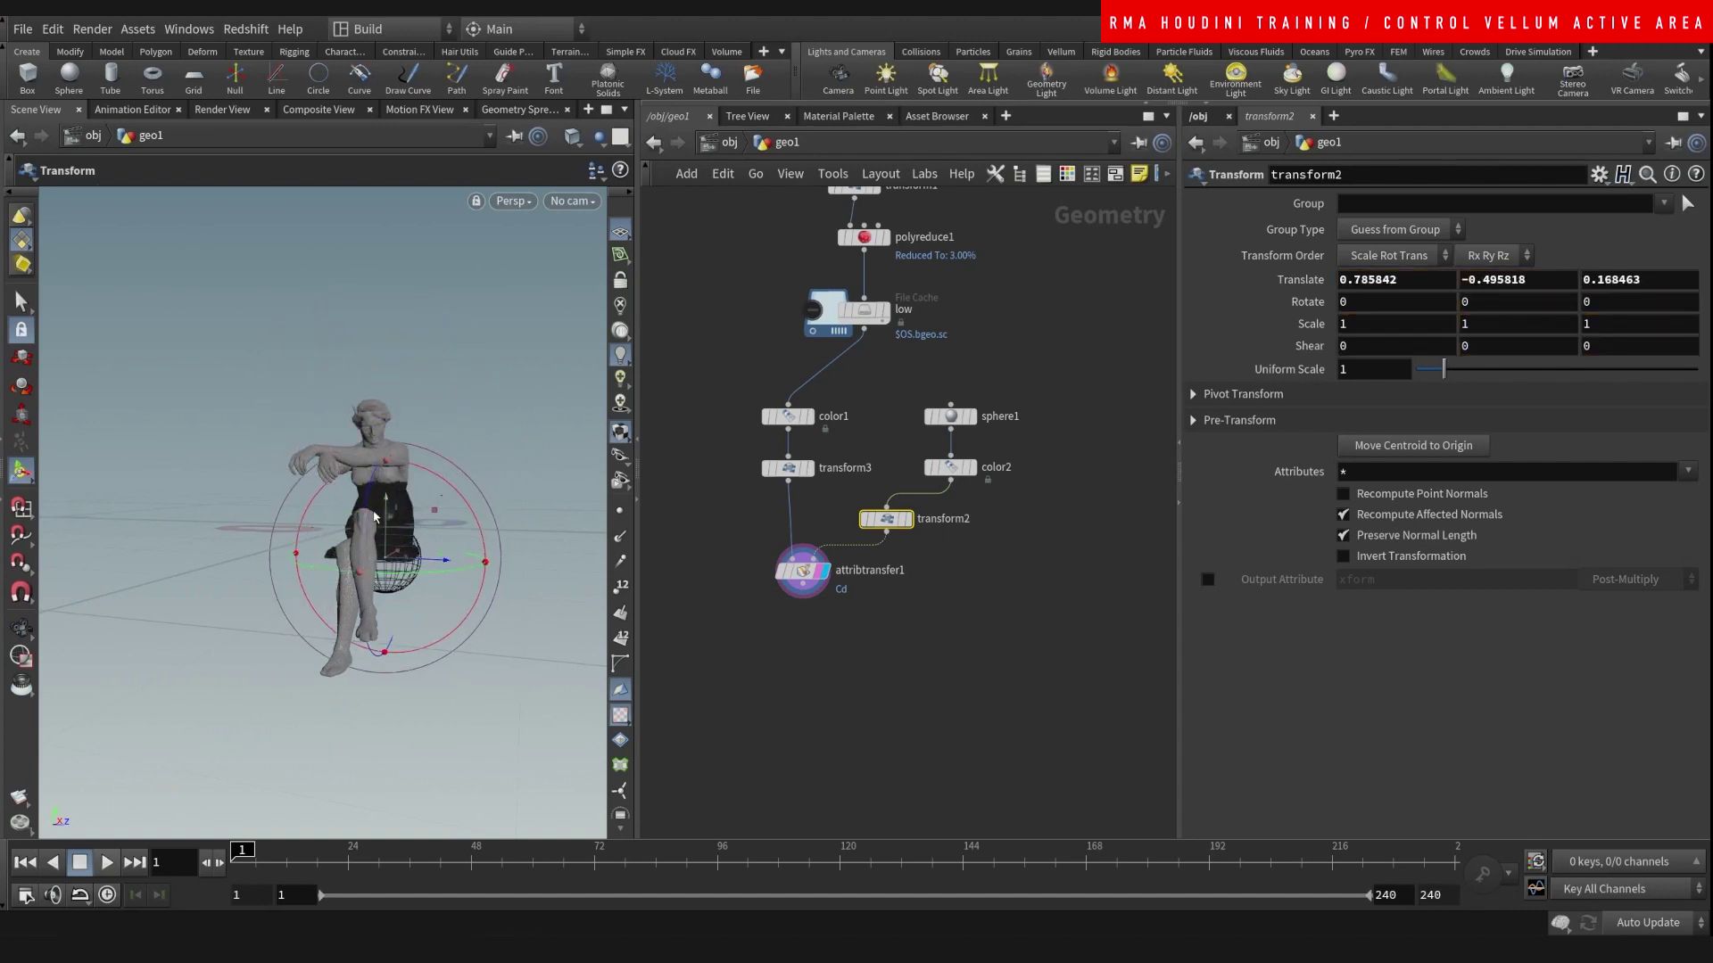
left_click_drag(400, 509, 506, 466, "alt")
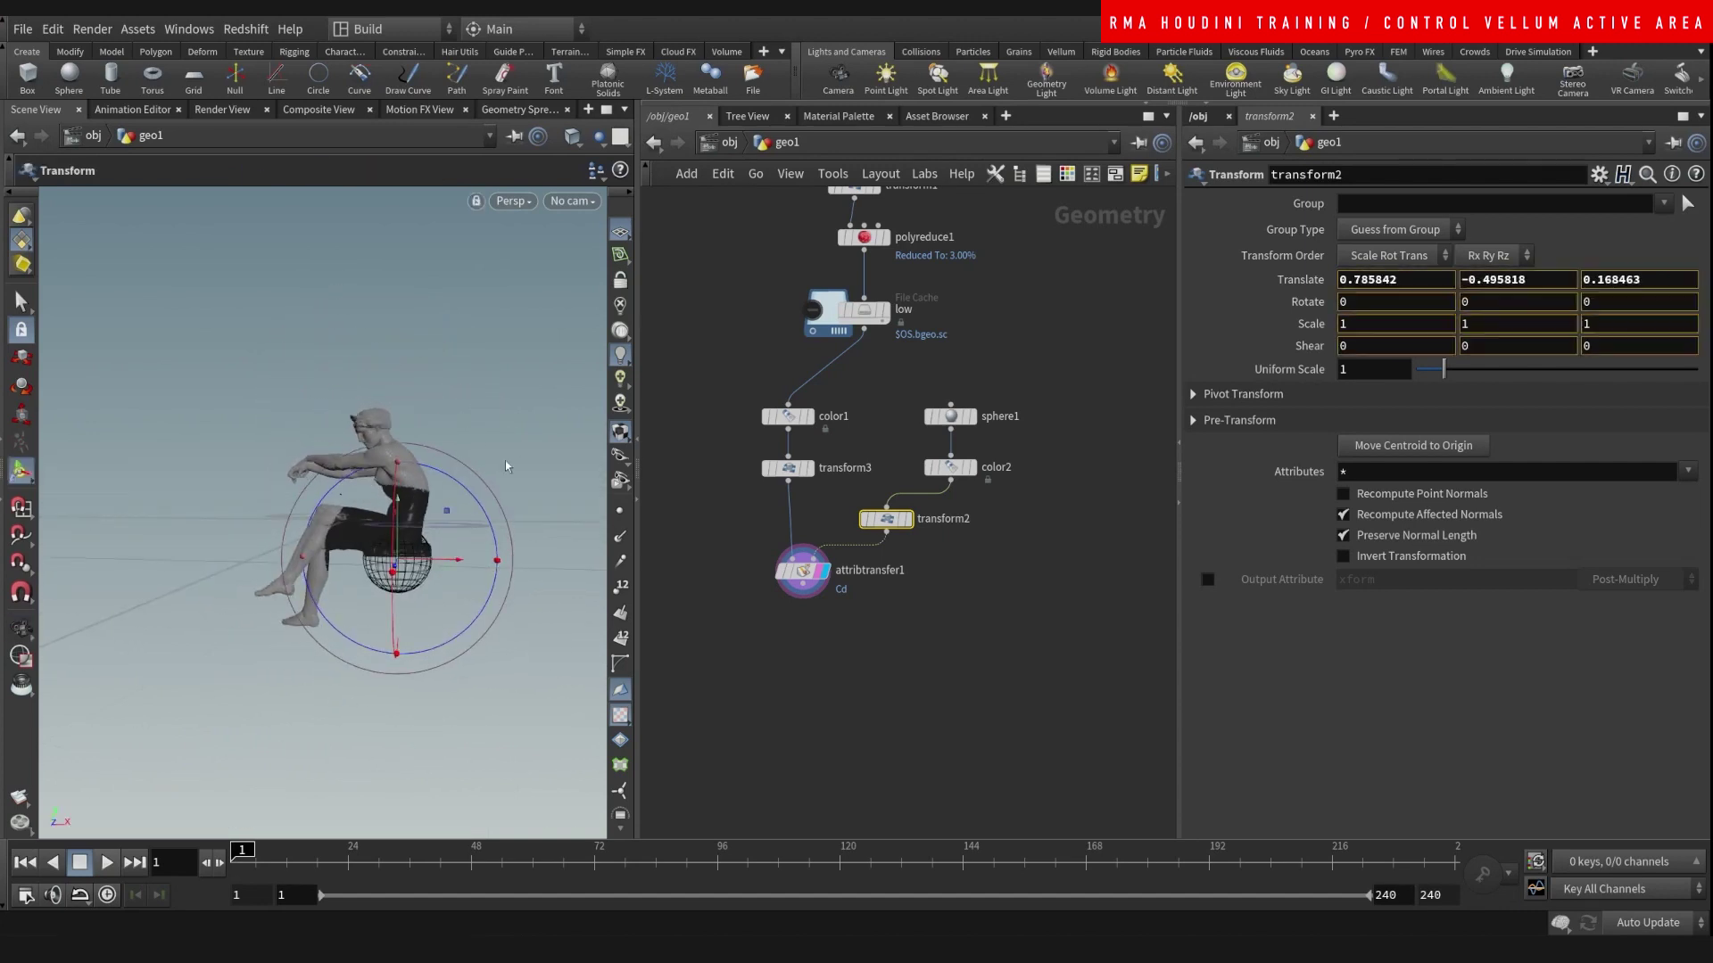
middle_click_drag(409, 564, 412, 612)
key("e")
left_click(800, 570)
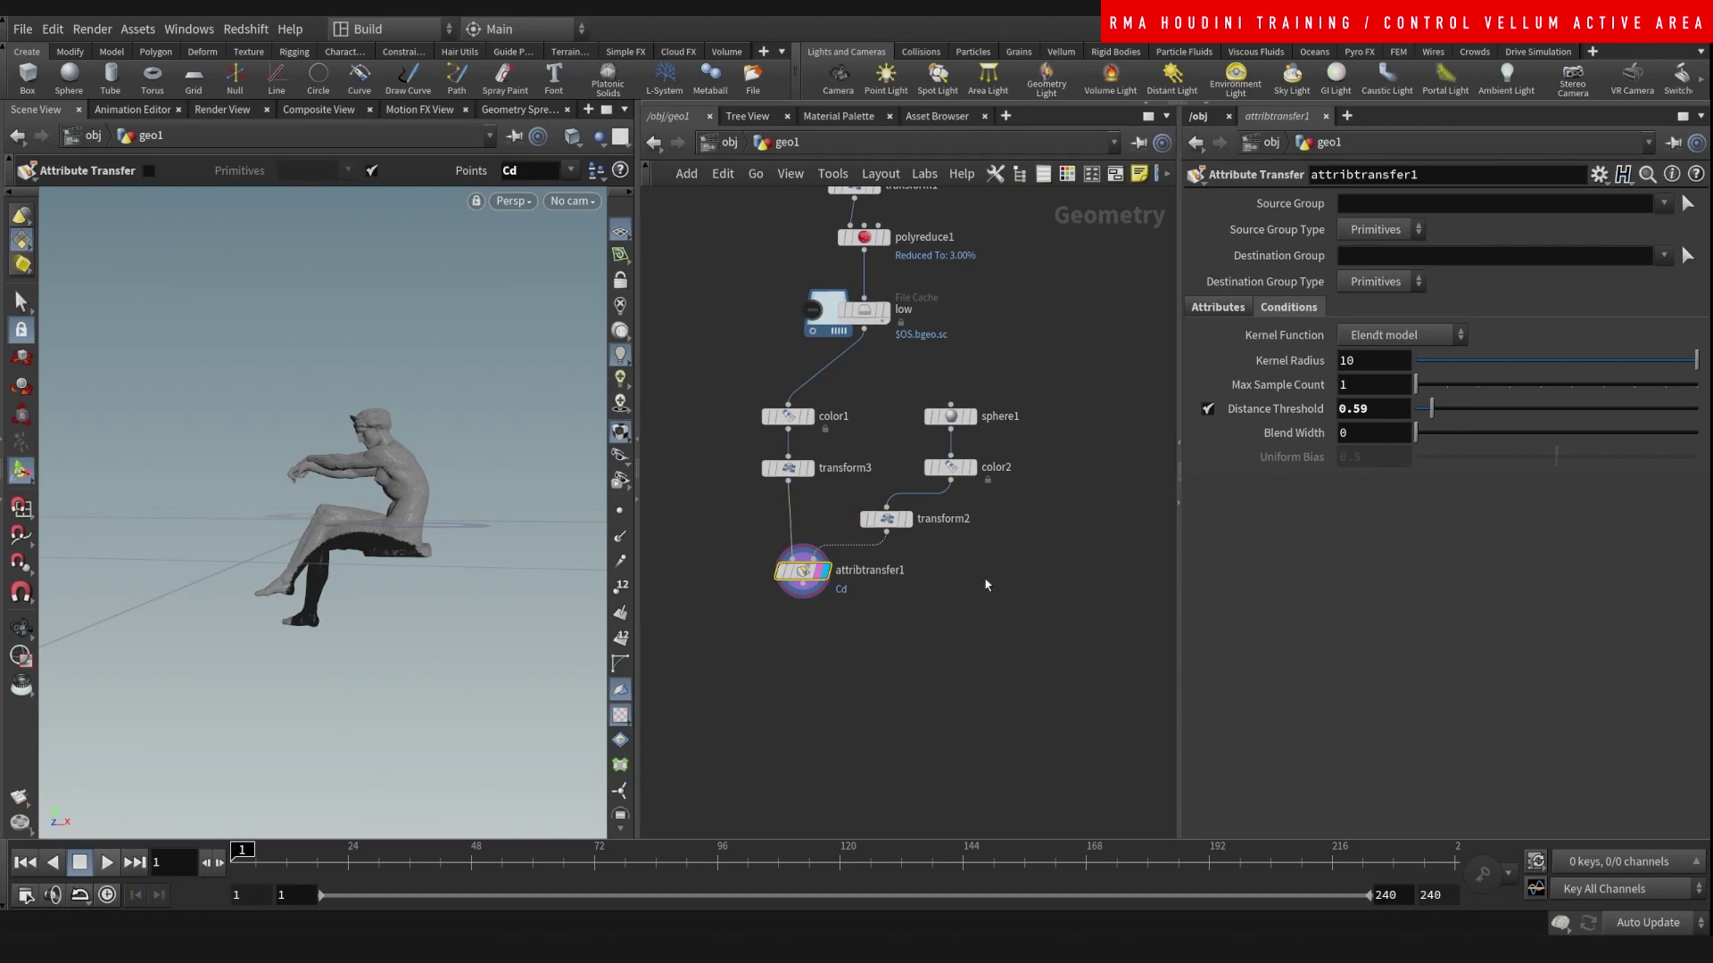
- Raise the attribute transfer's Distance Threshold to 1.26 so the black color covers the legs and seat
left_click_drag(1441, 419, 1451, 411)
left_click_drag(337, 472, 369, 511, "alt")
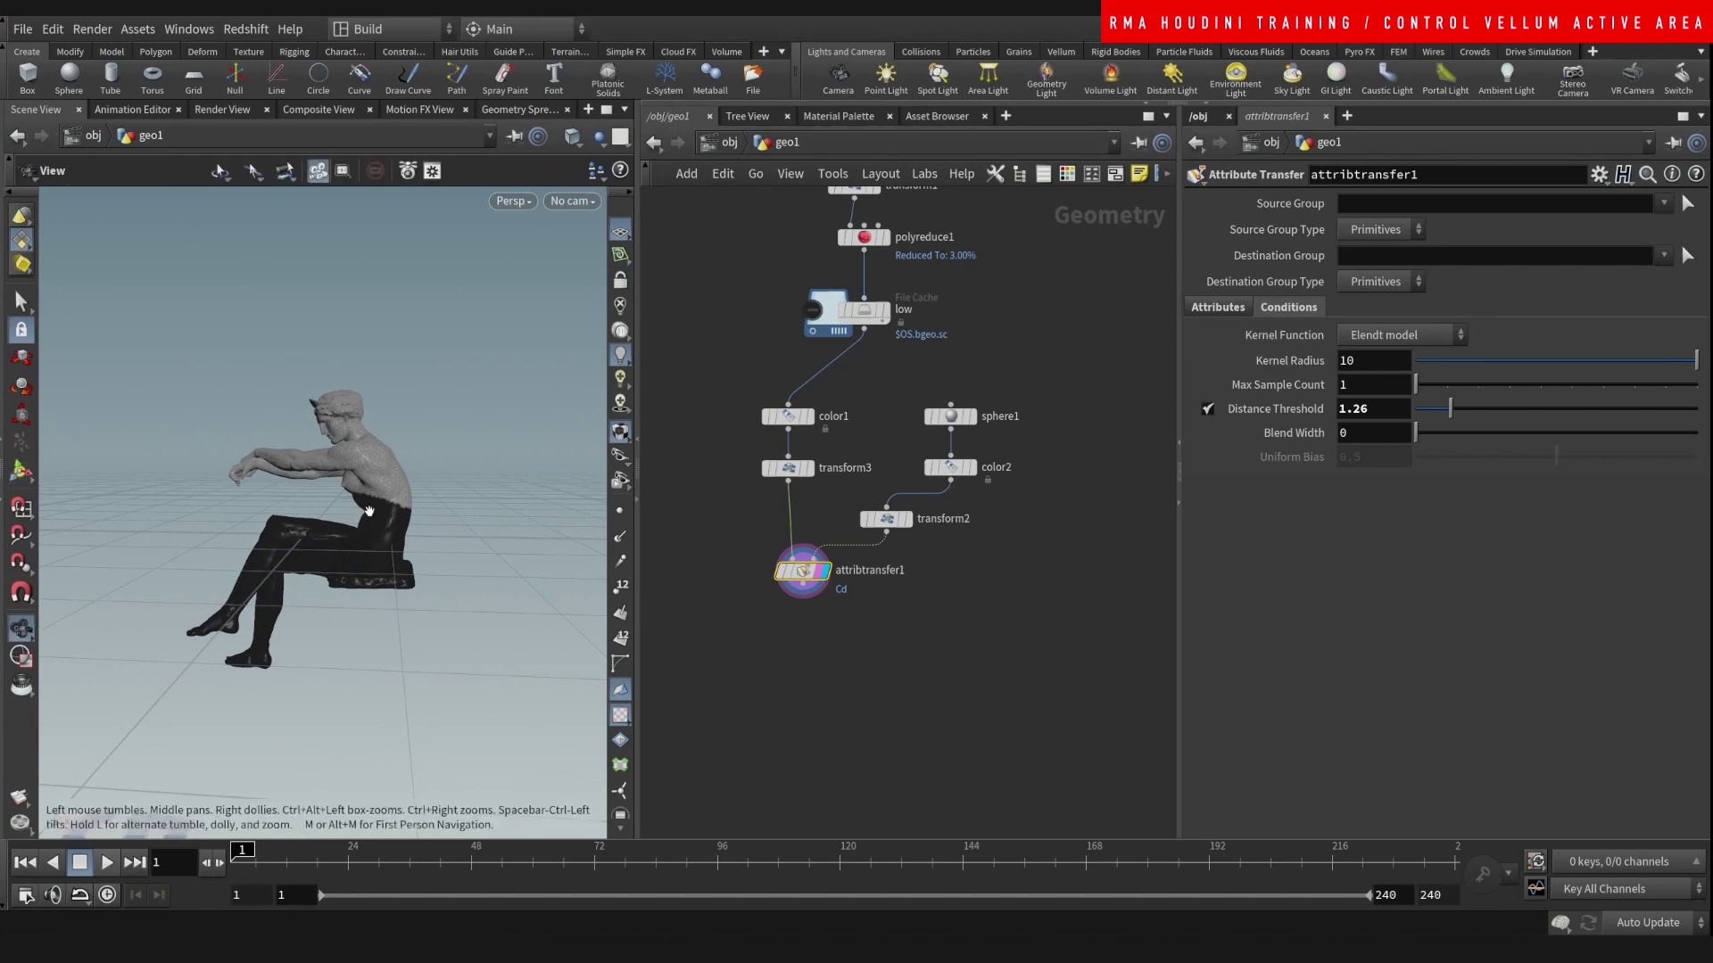
middle_click_drag(369, 511, 388, 472, "alt")
right_click_drag(388, 472, 407, 528, "alt")
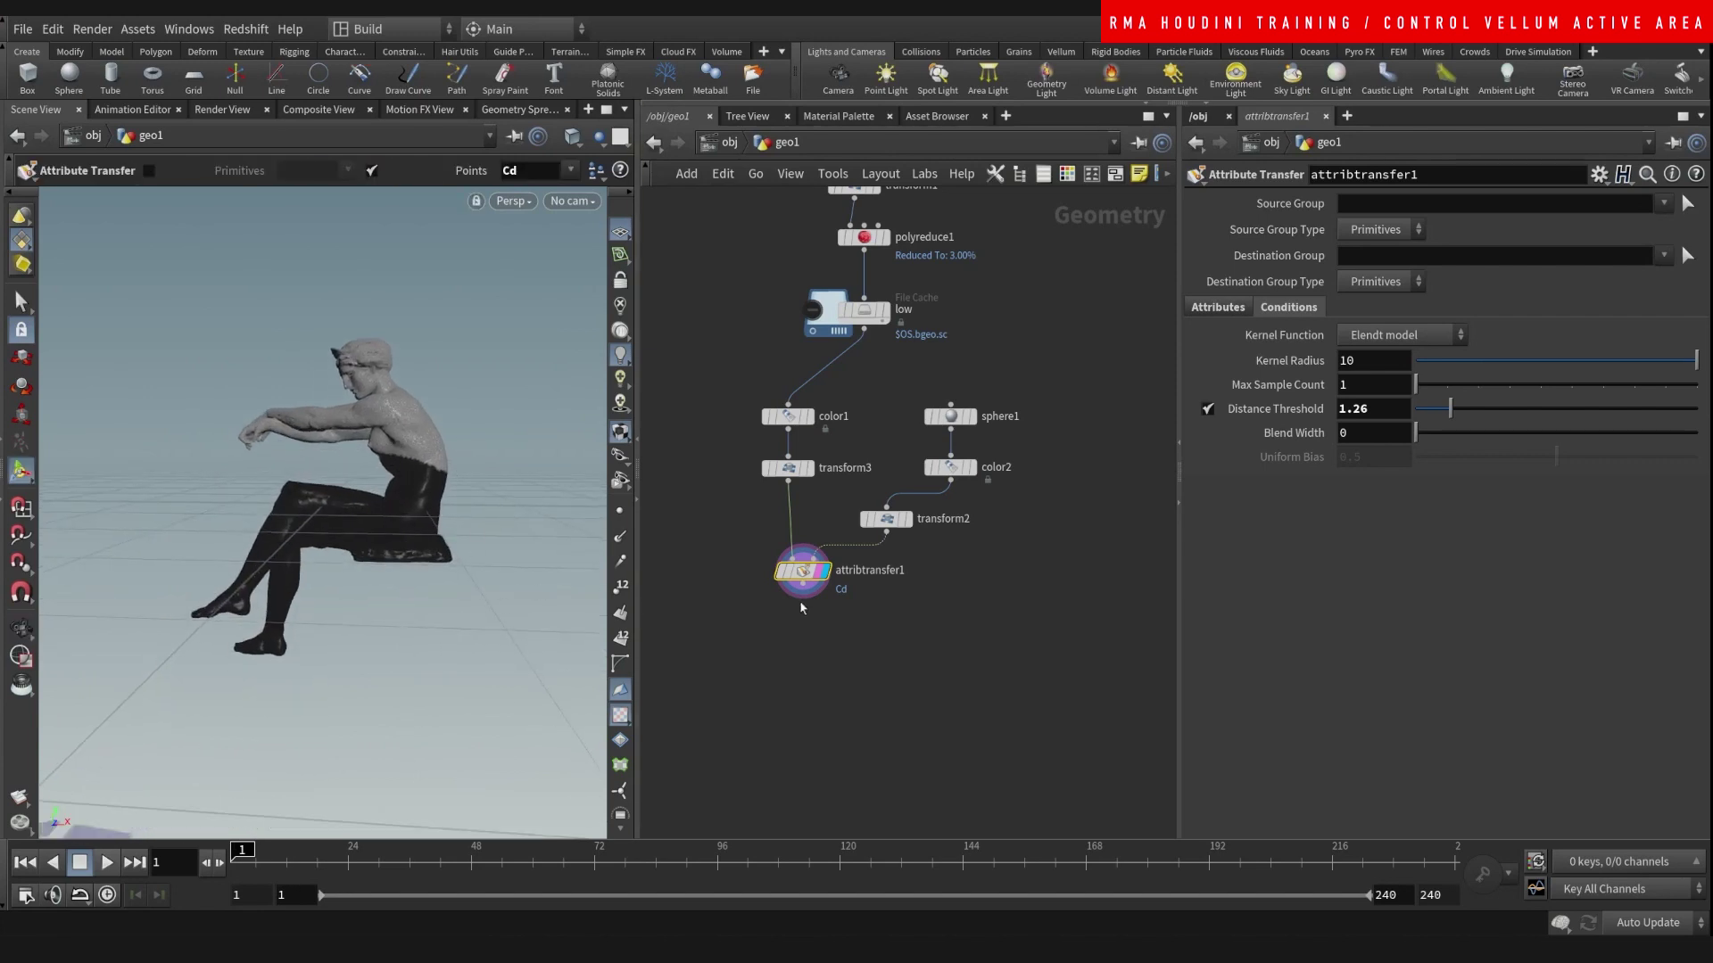
- Flatten the sphere with transform2 to a scale of about 1.35, 0.94, 1.26
left_click(886, 518)
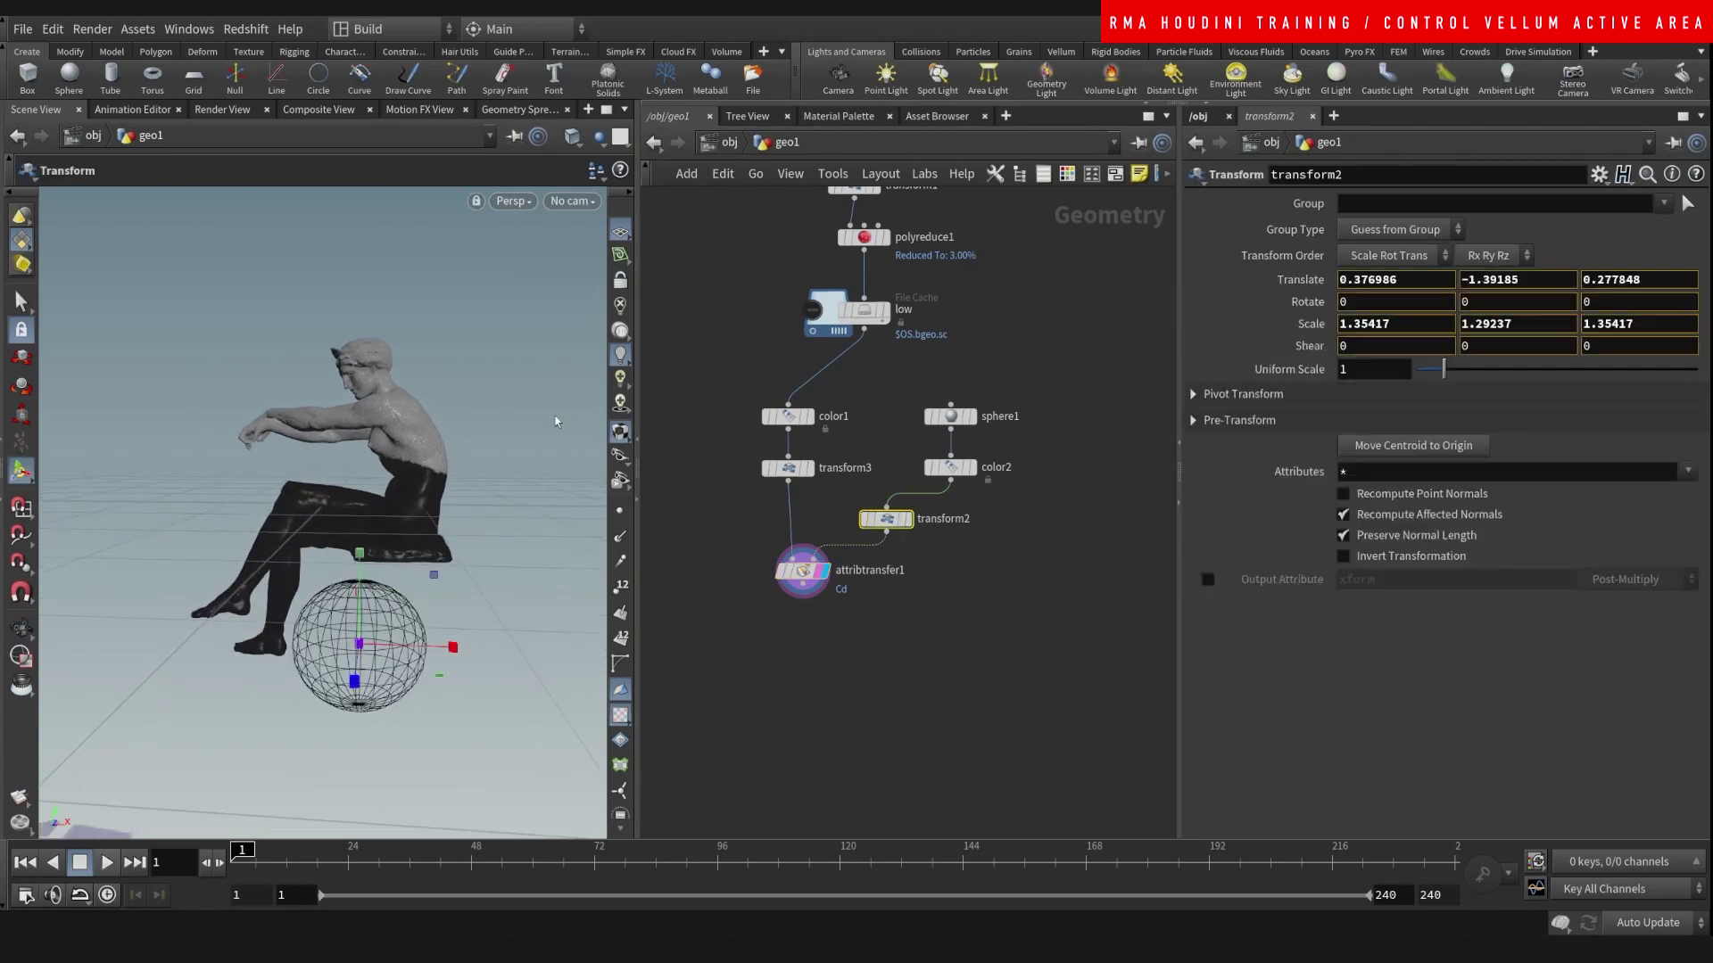
left_click_drag(361, 557, 361, 598)
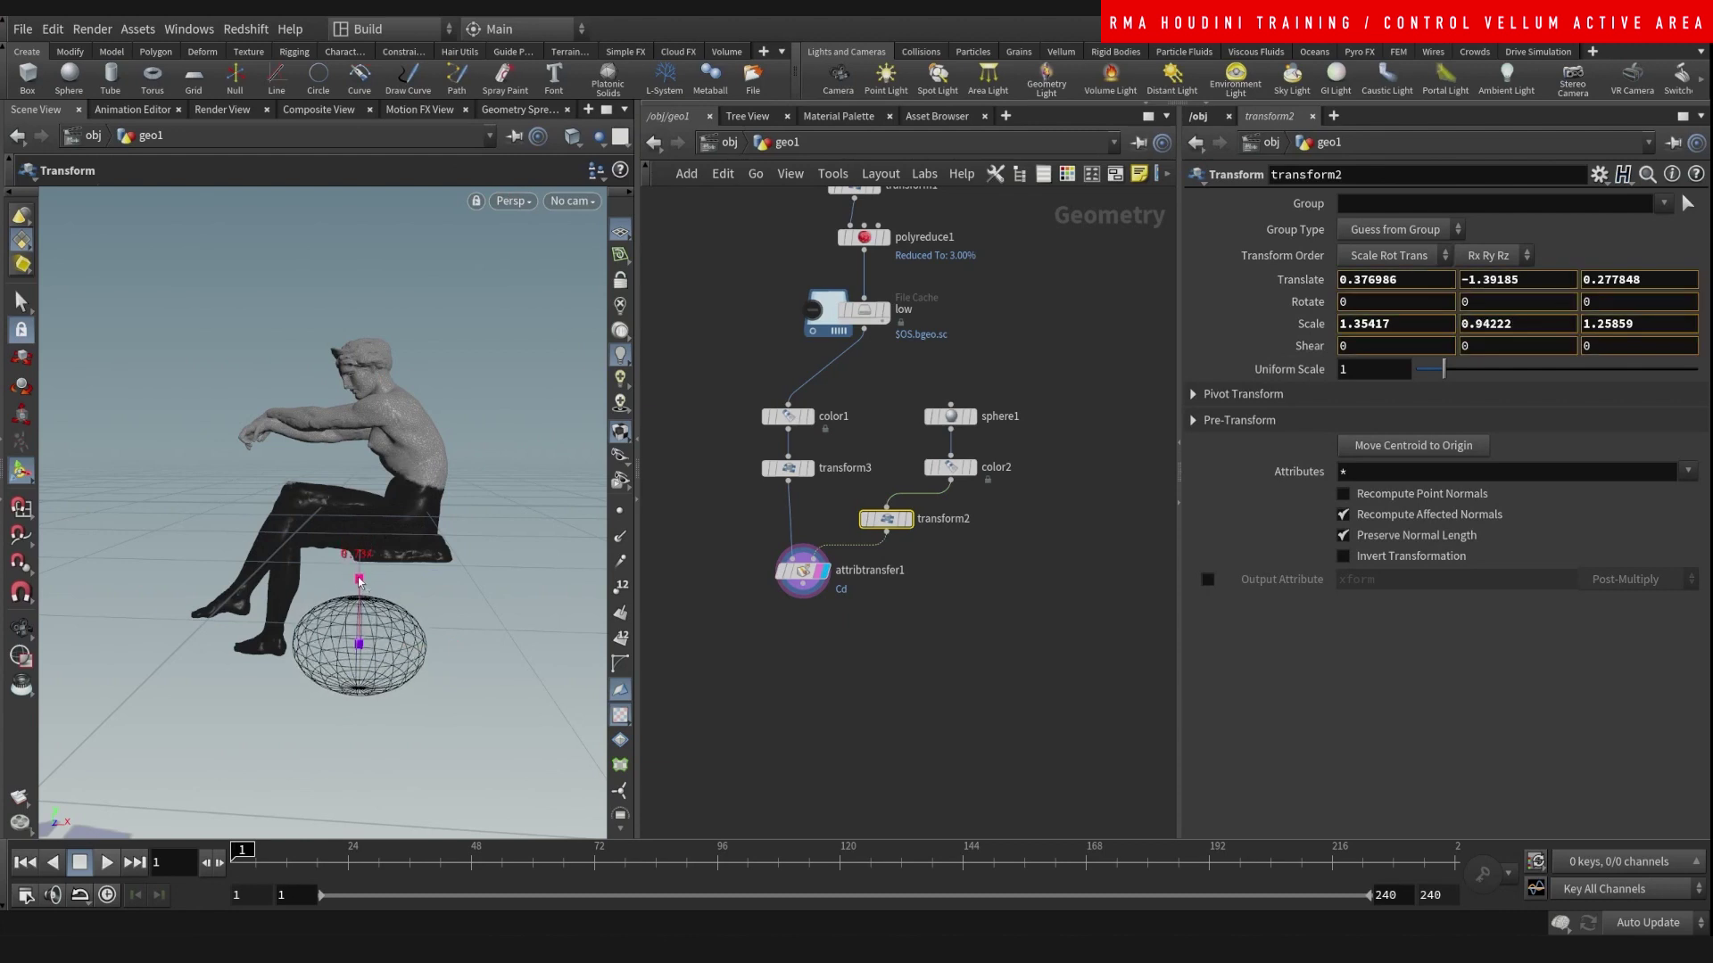
key("Escape")
- Add a Vellum cloth constraints node and connect it below attribtransfer1
middle_click_drag(833, 680, 844, 634)
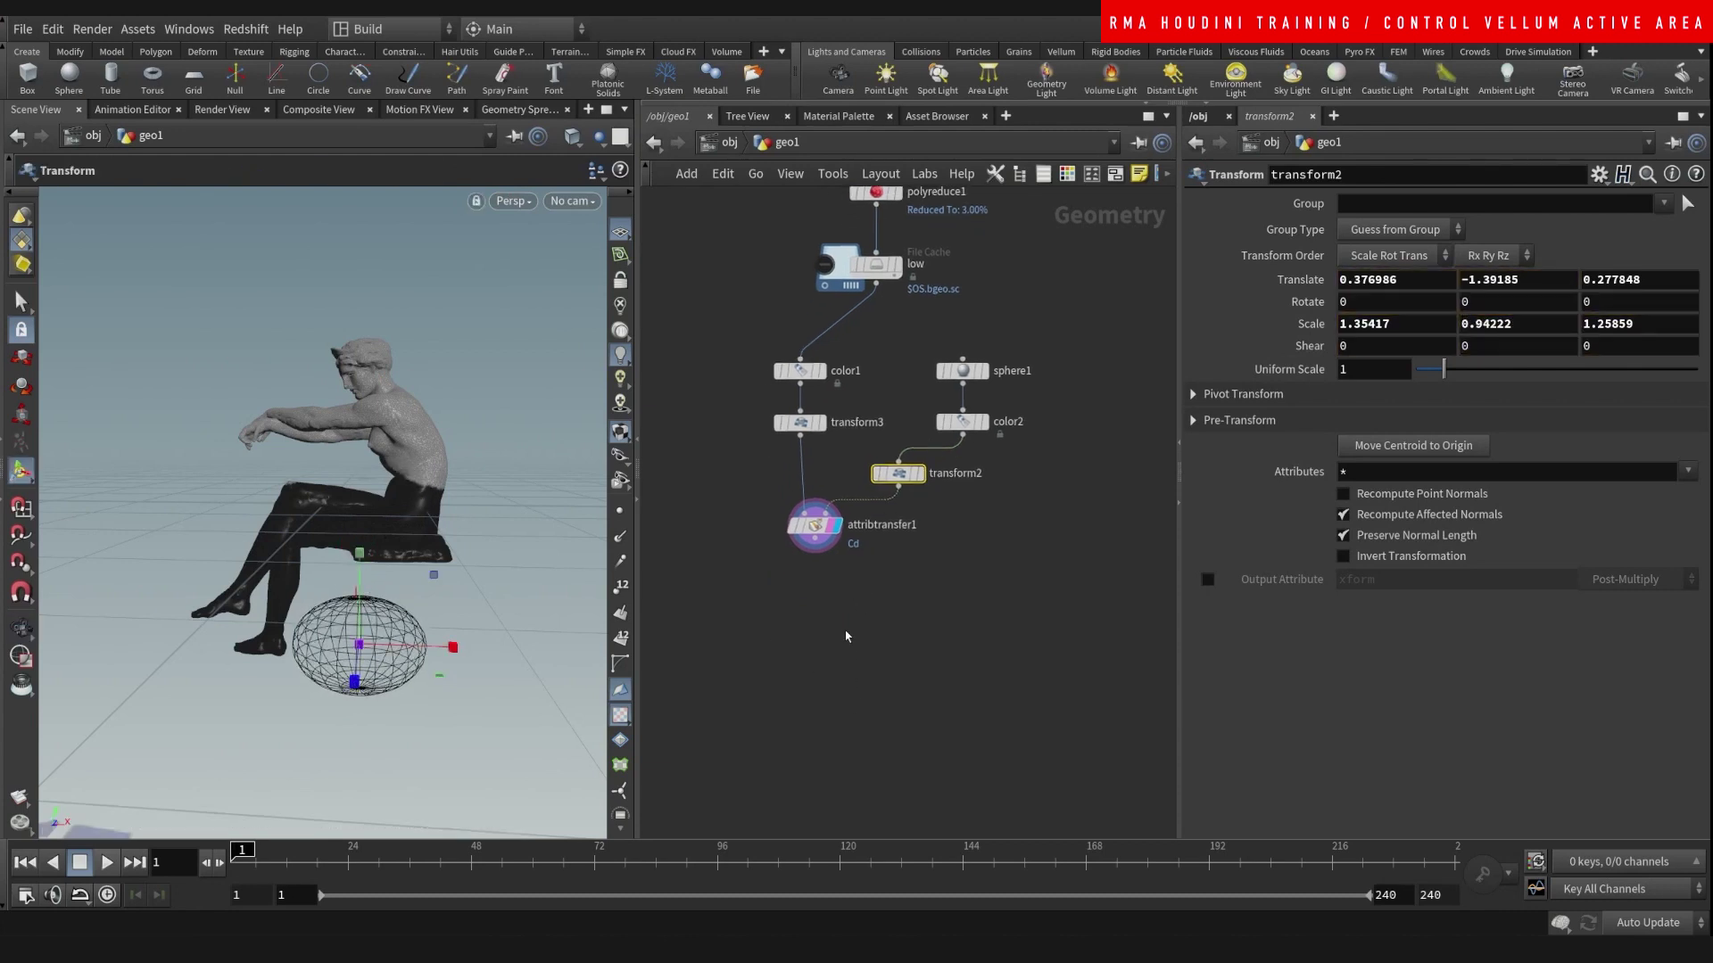
left_click(844, 644)
key("Tab")
type("vels")
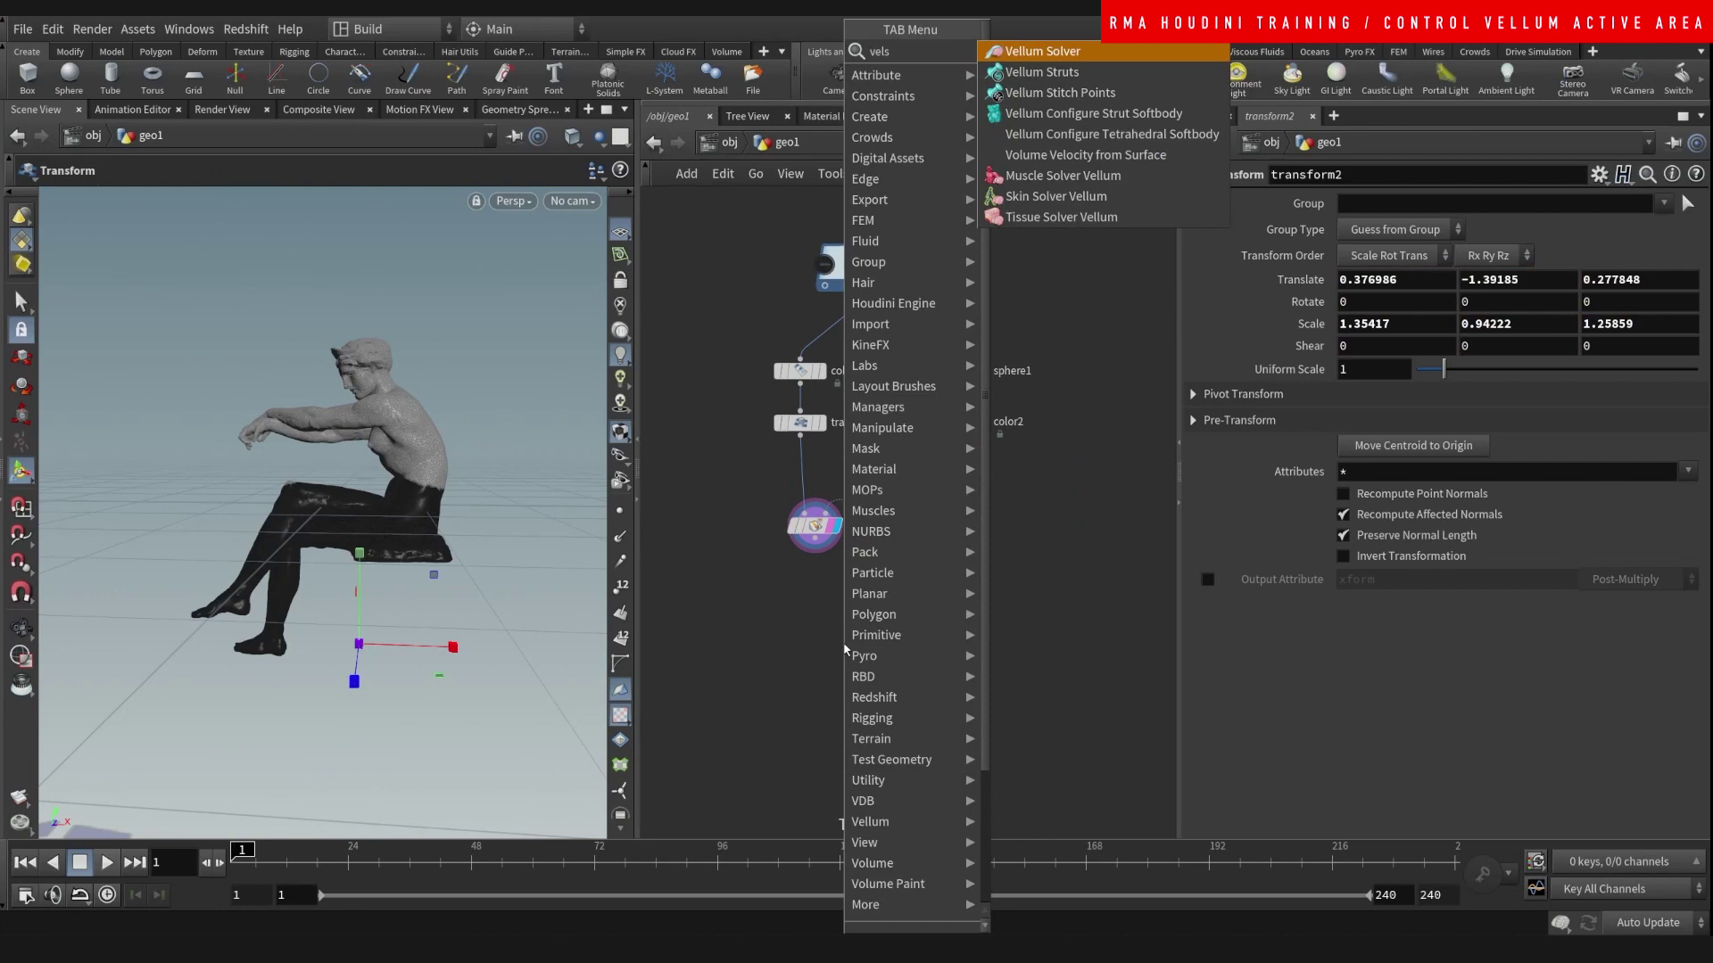
key("Escape")
key("Tab")
type("velcl")
key("Return")
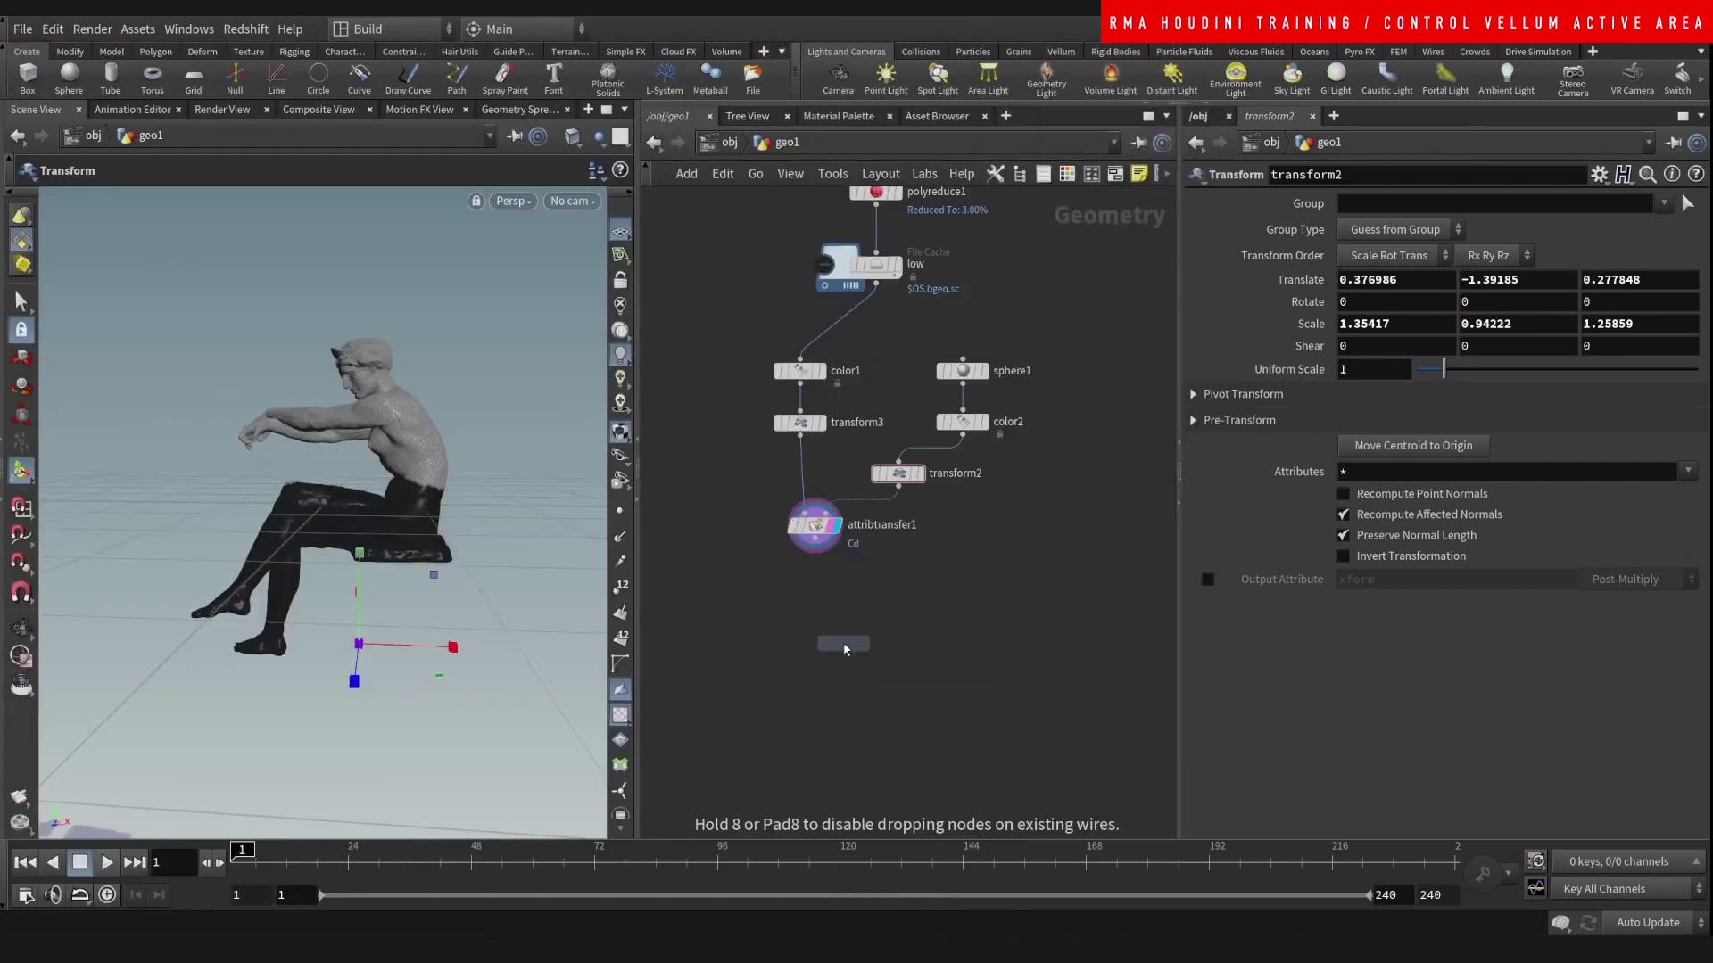
scroll(830, 616, "up", 3)
left_click(813, 586)
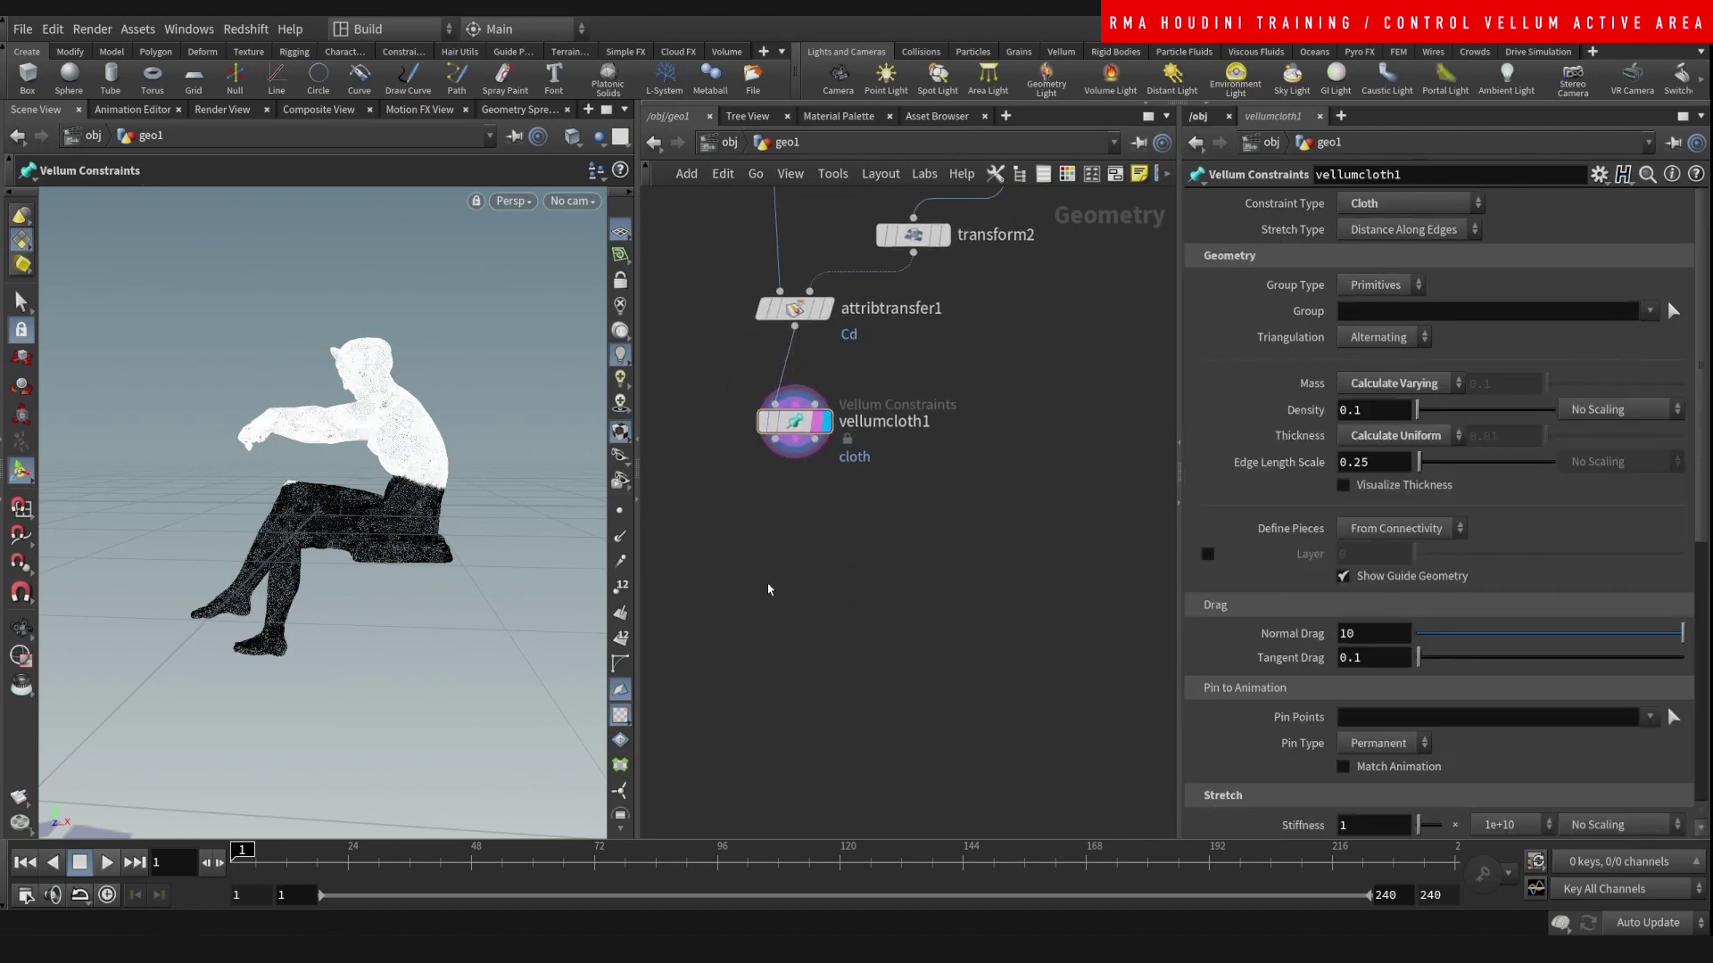
- Add a Vellum Solver and connect it below vellumcloth1
key("Tab")
type("velsolve")
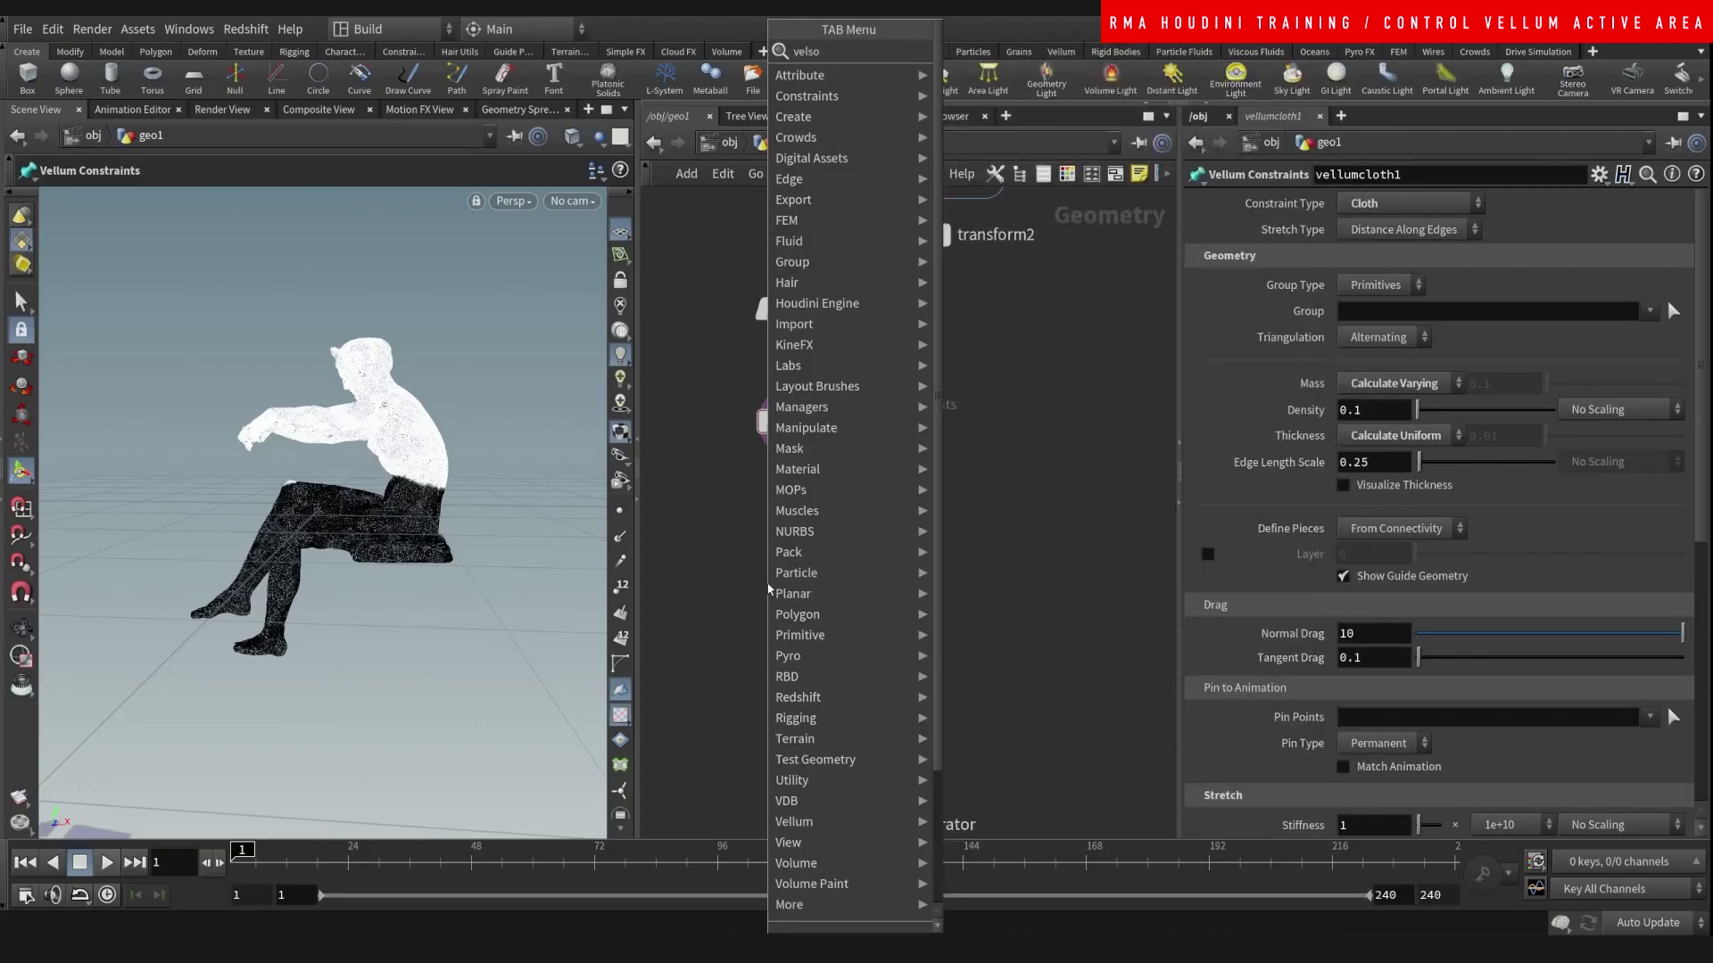
key("Return")
left_click(789, 457)
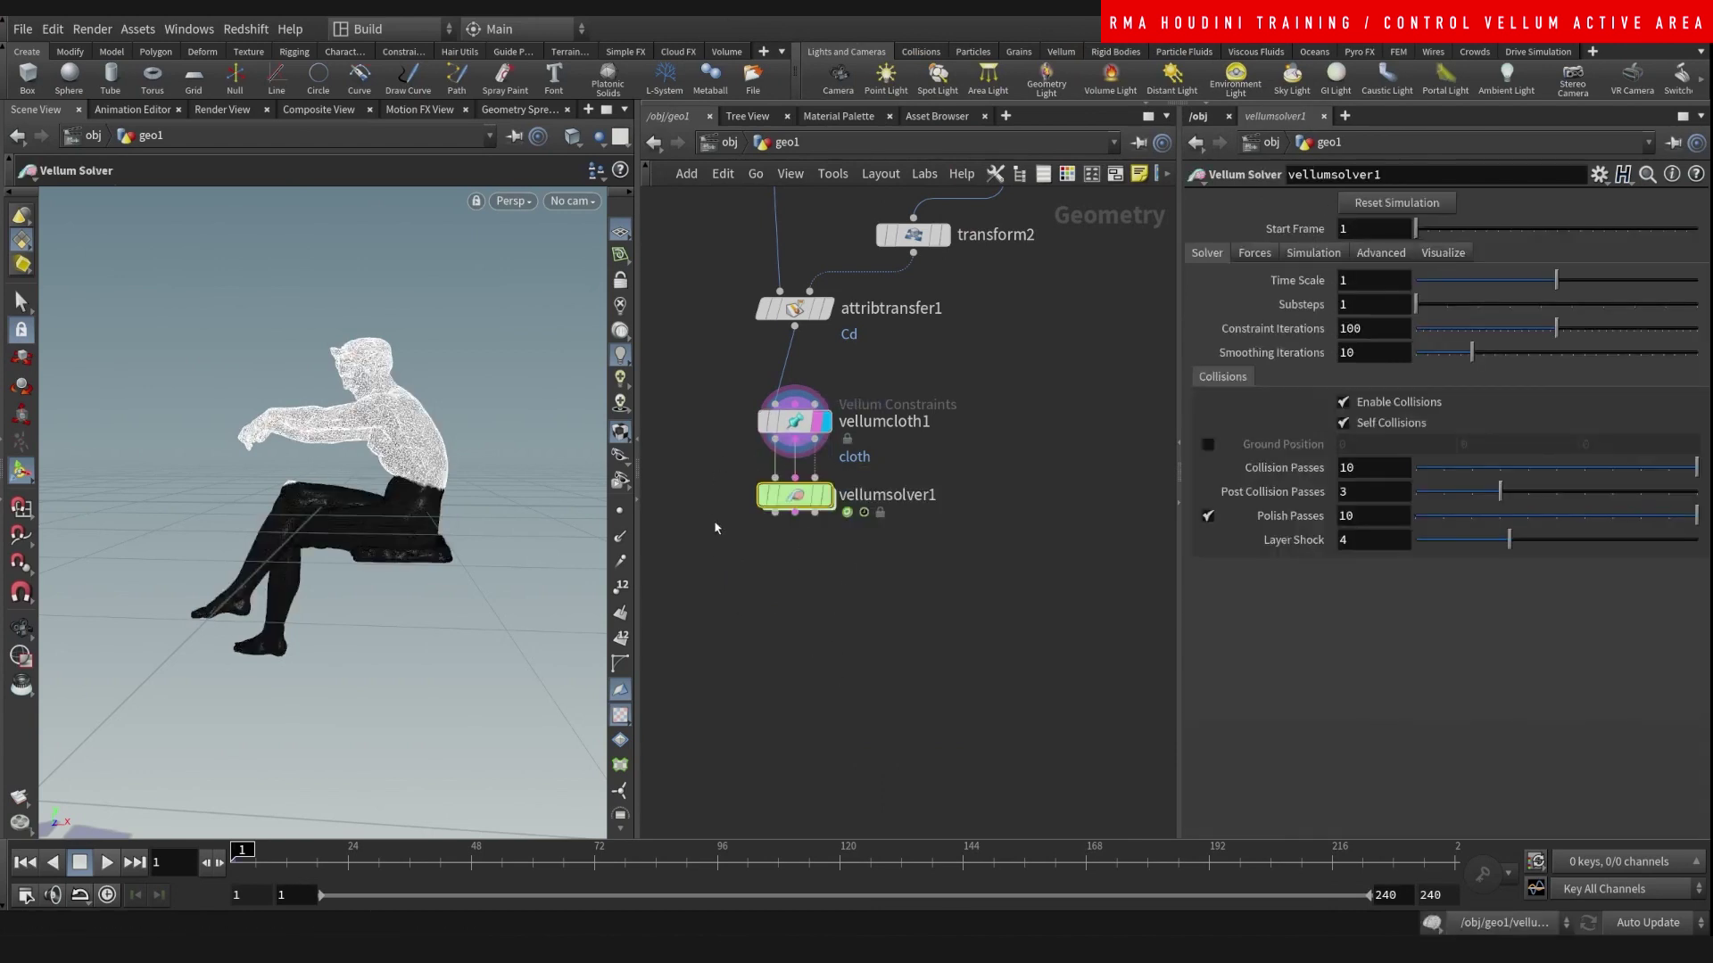
- Move the vellumcloth1 and vellumsolver1 nodes down to make room above them, and display attribtransfer1
left_click_drag(712, 385, 829, 567)
left_click_drag(801, 432, 810, 533)
left_click(810, 533)
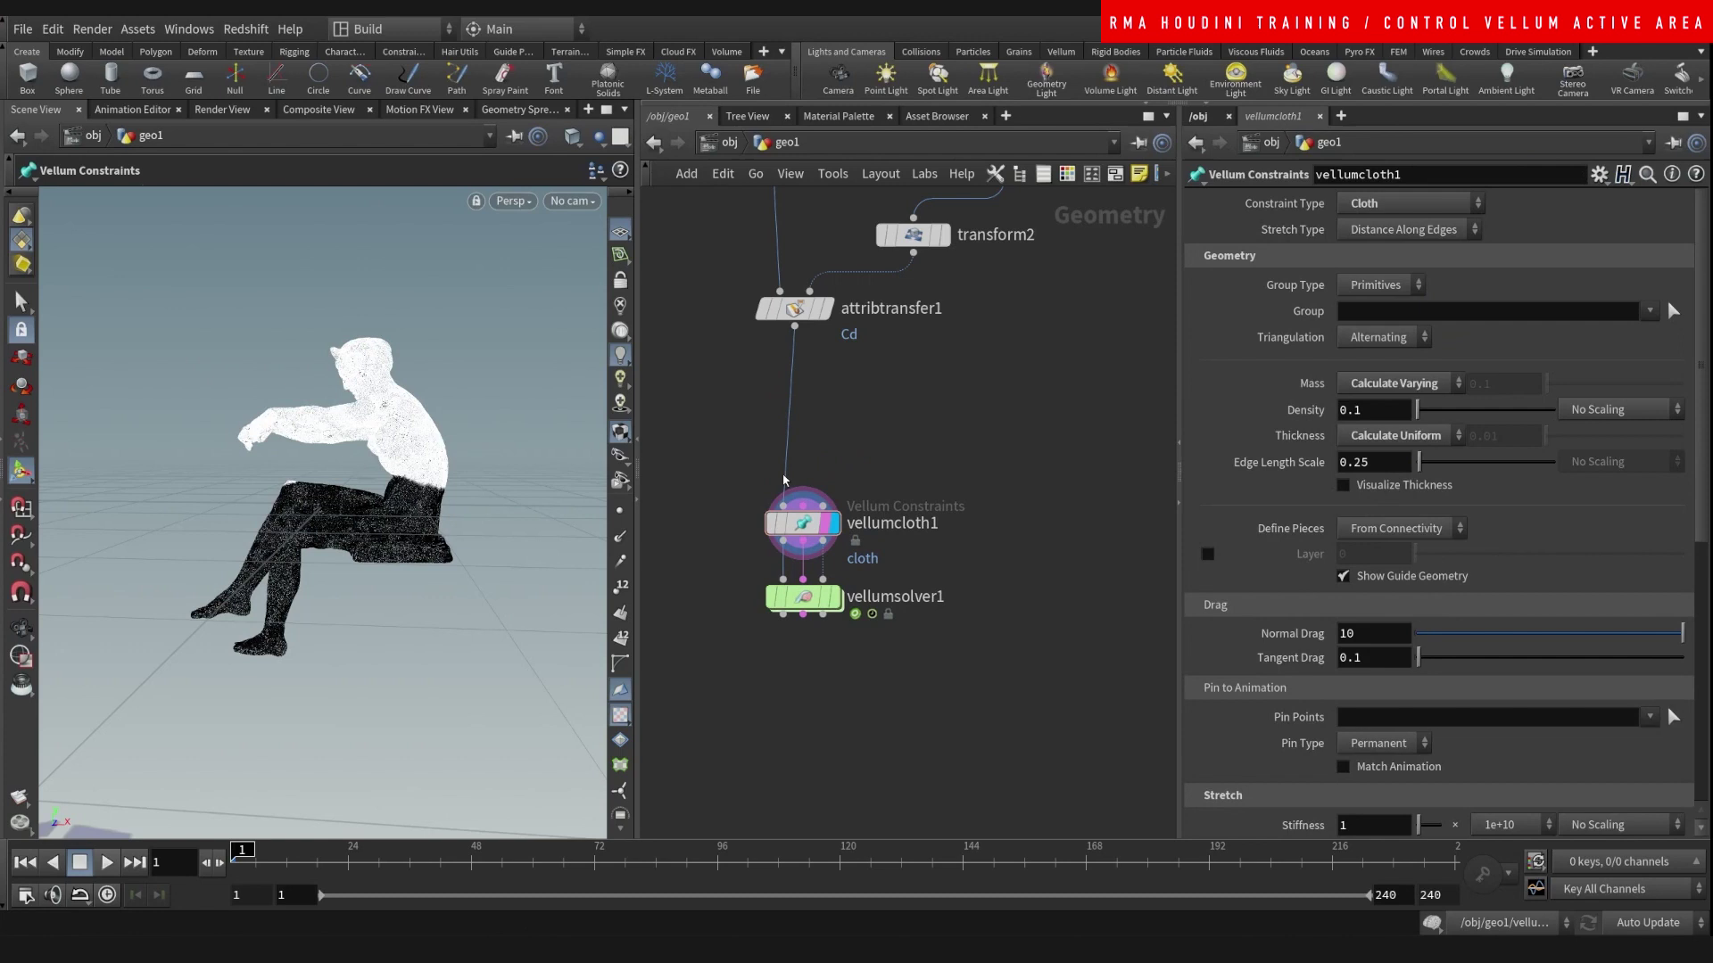
left_click(827, 309)
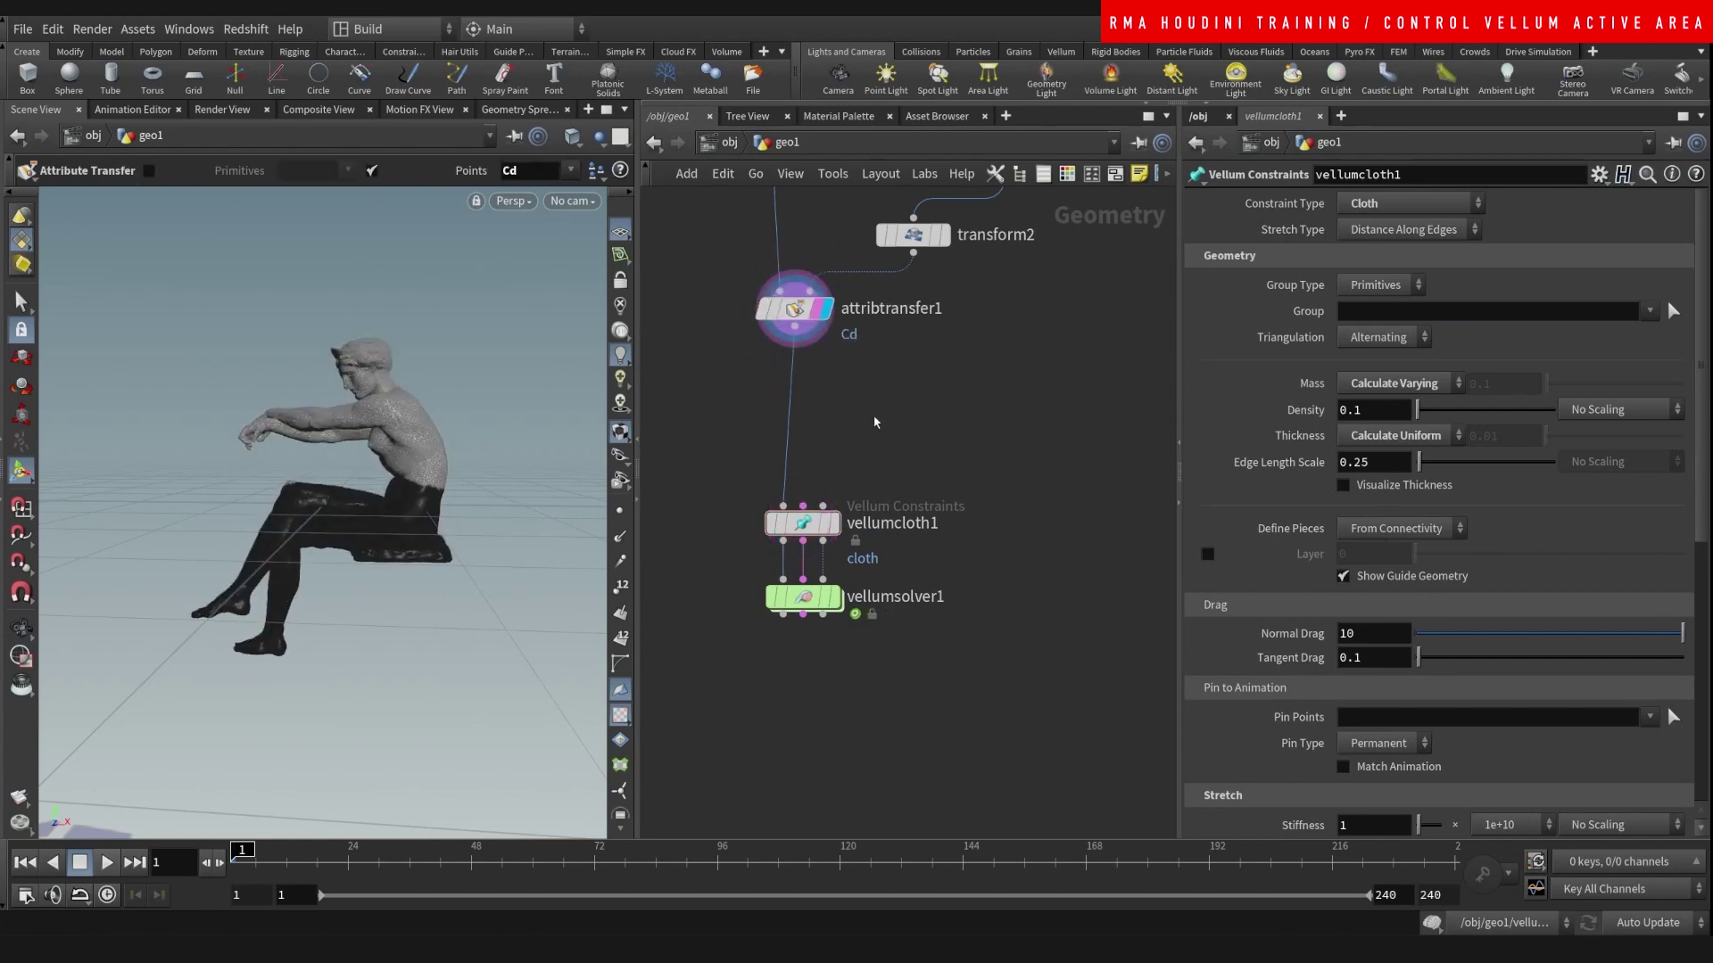
key("Tab")
type("wra")
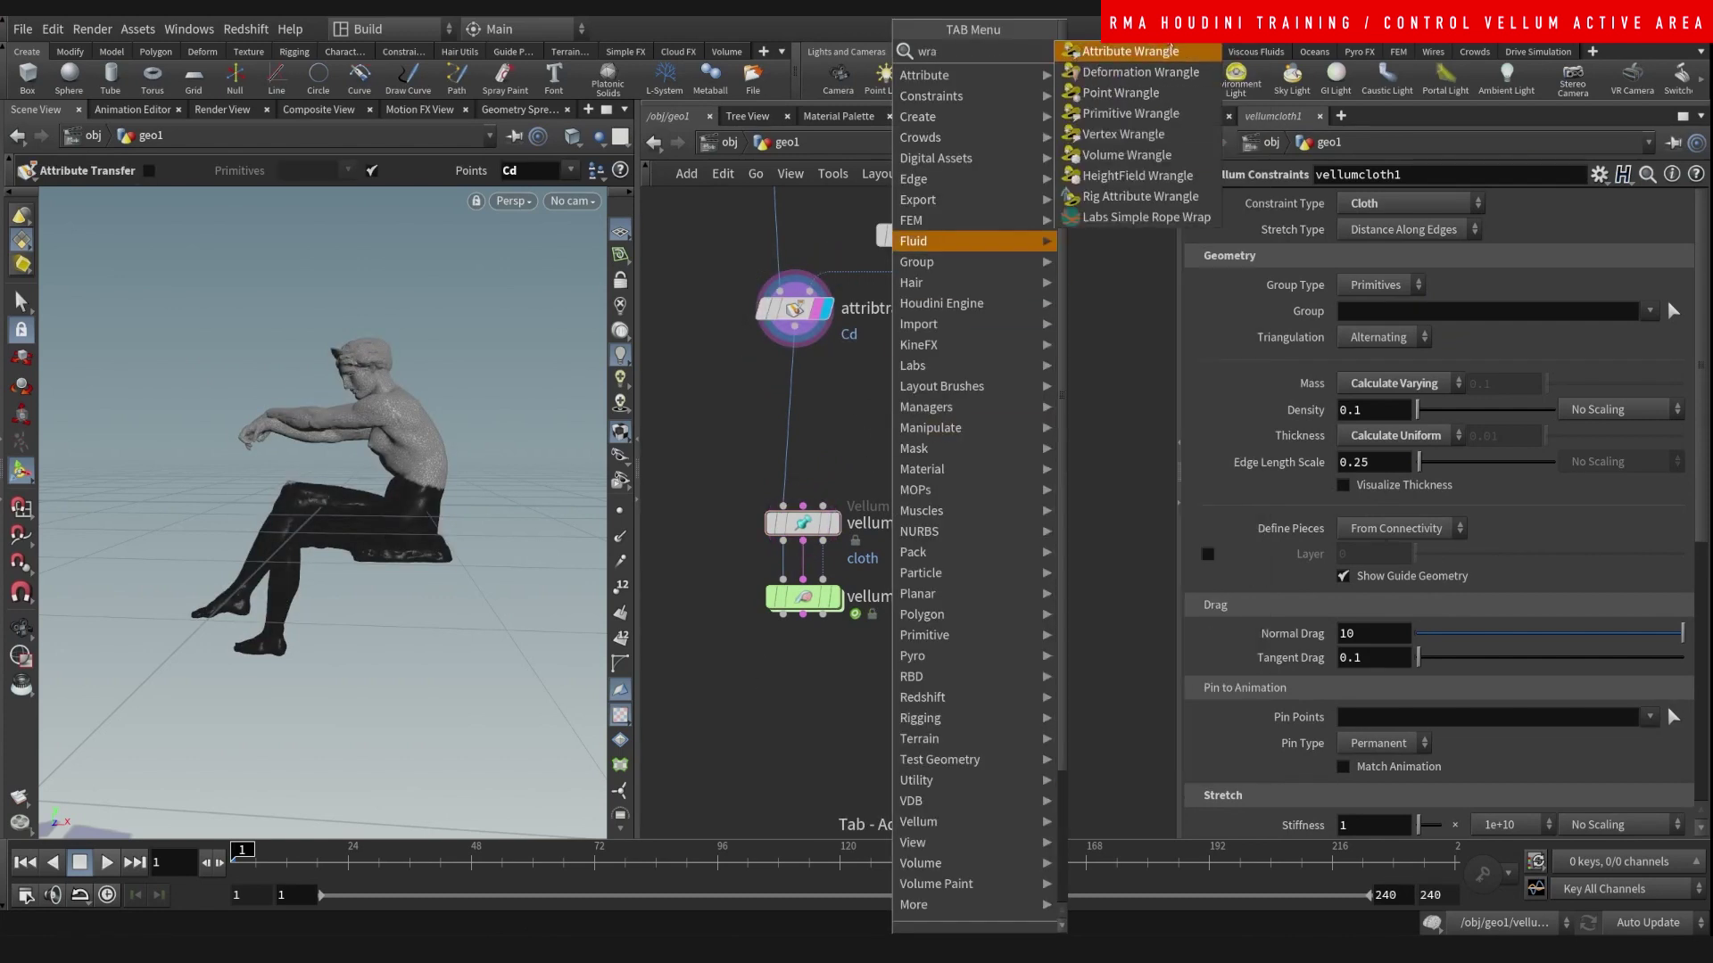
key("Return")
left_click(797, 385)
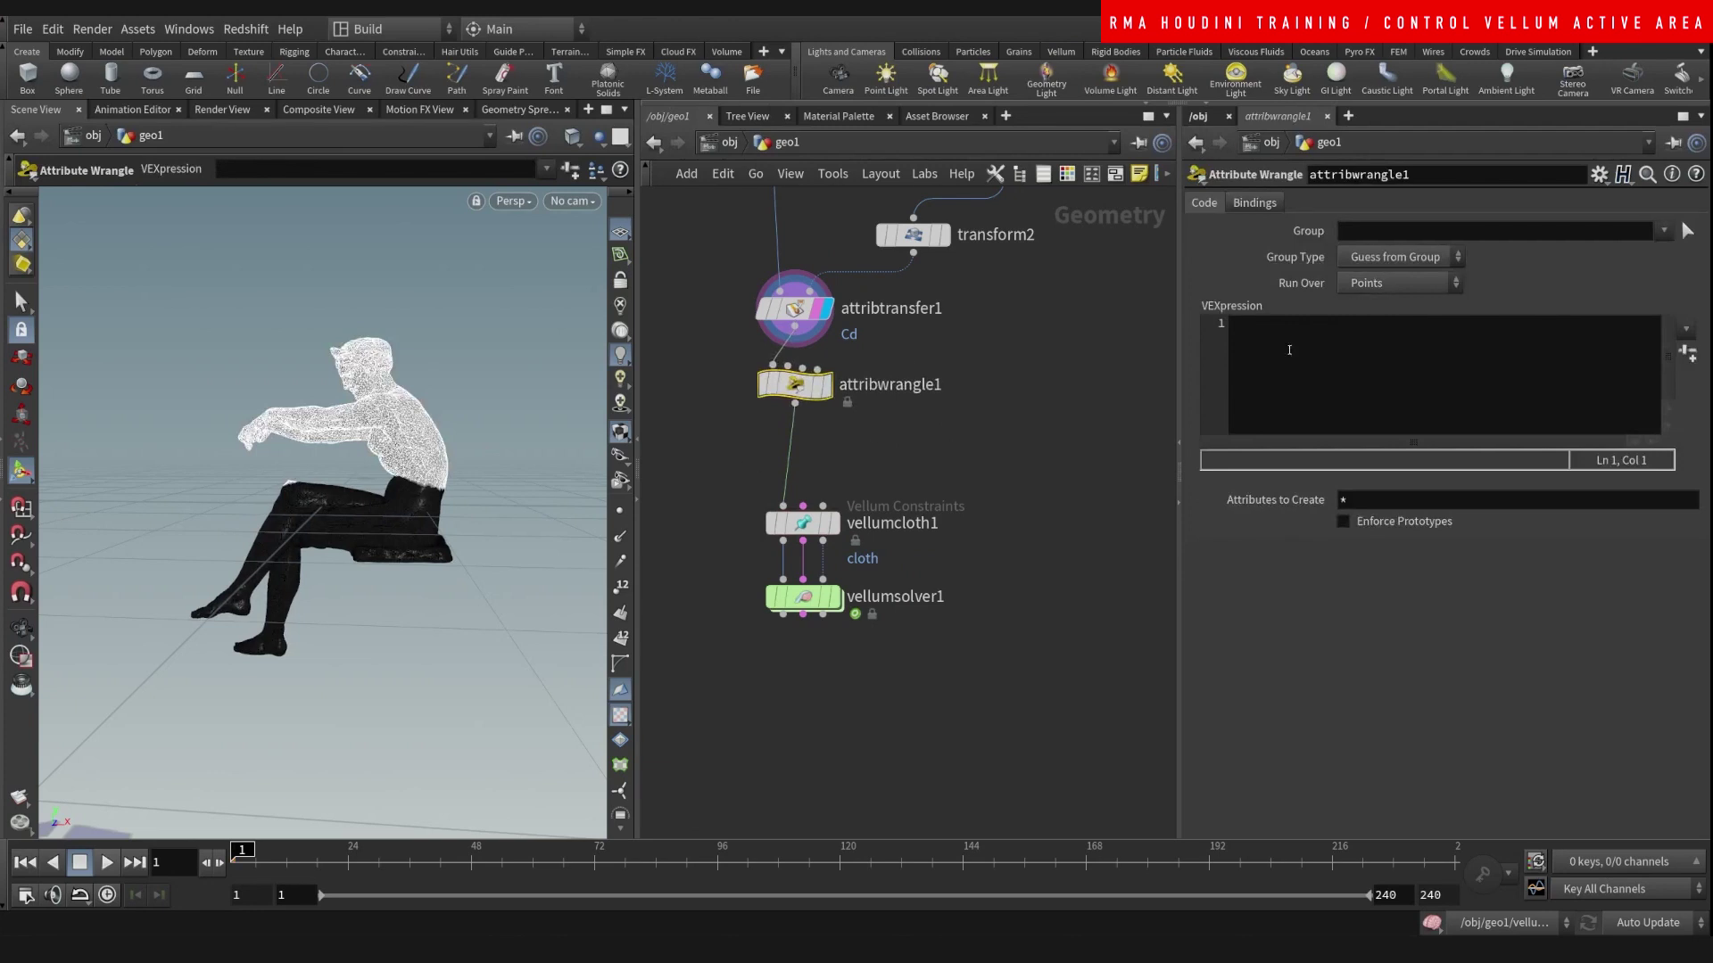
left_click(1302, 325)
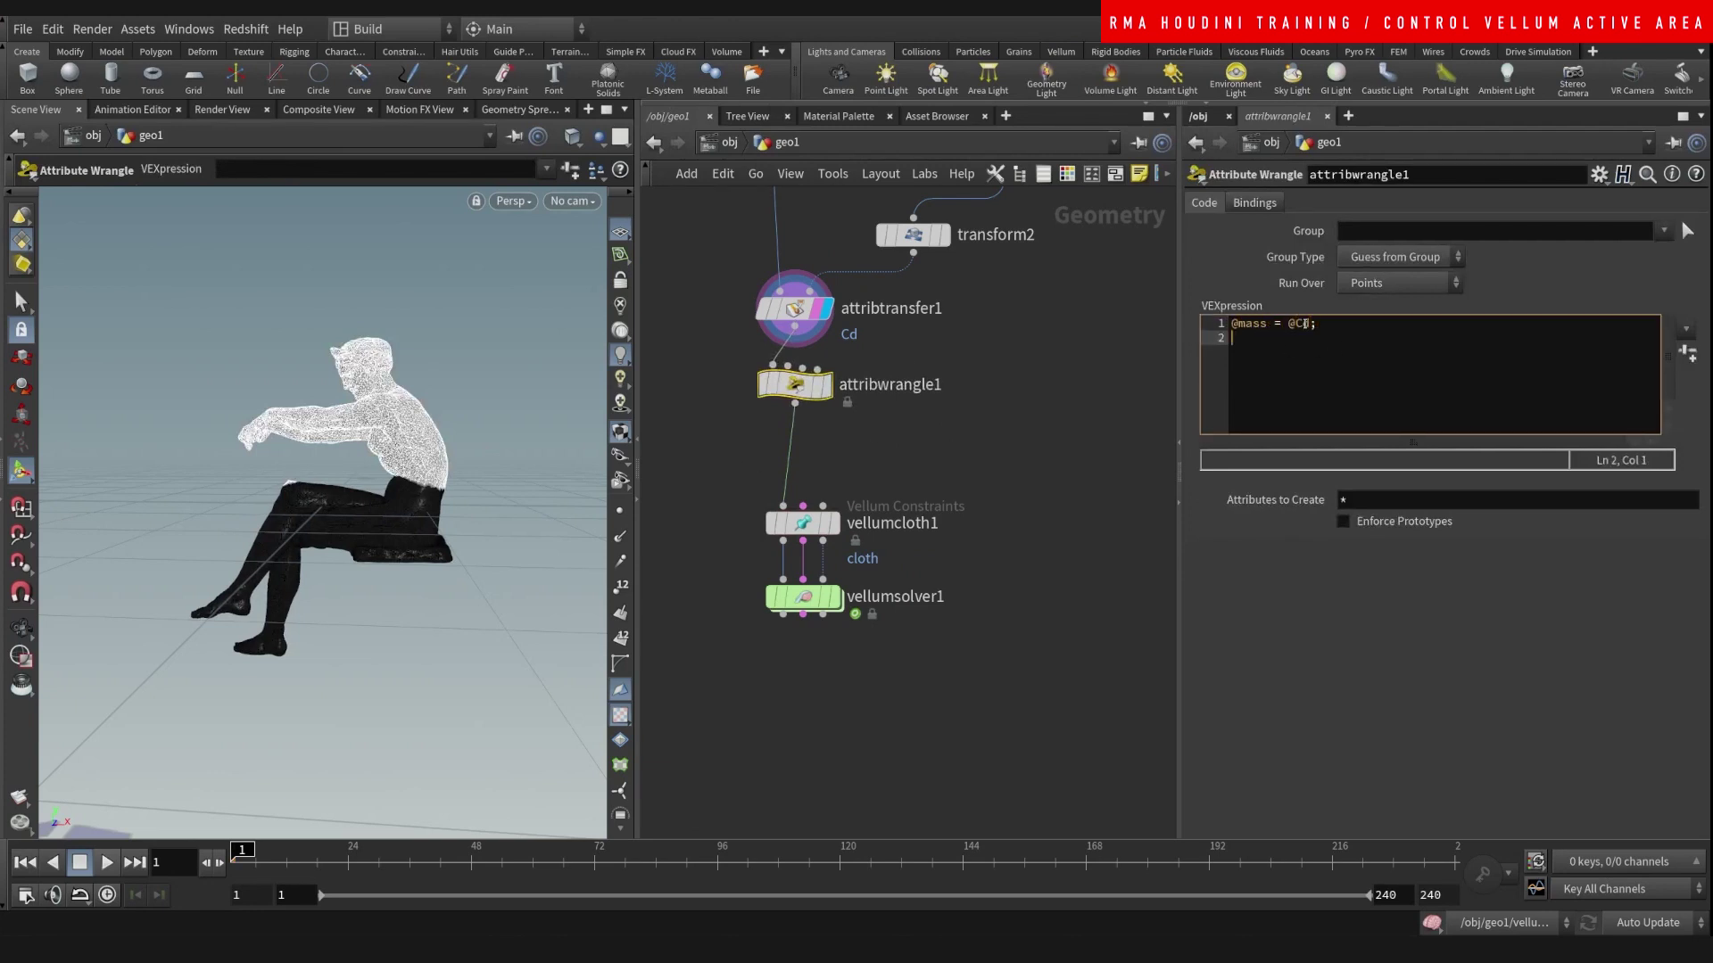
left_click(967, 431)
- Display vellumsolver1, frame the statue closely and scrub through the simulated frames back to the start
middle_click_drag(1071, 570, 1055, 461)
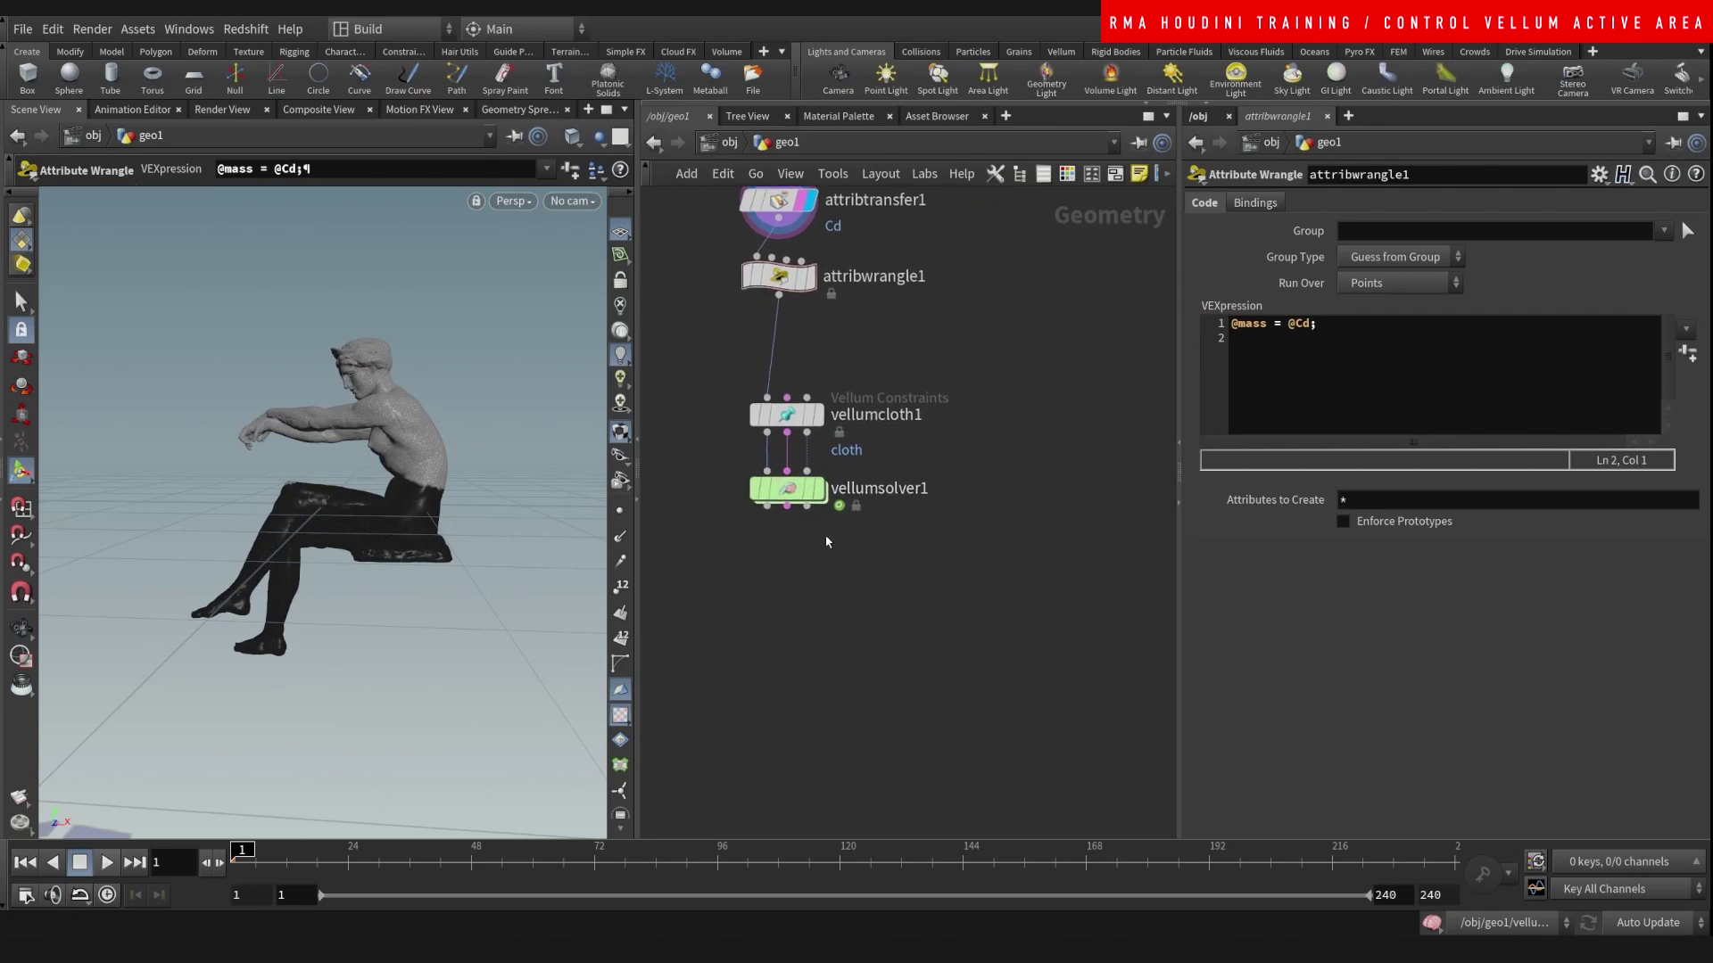
left_click(818, 493)
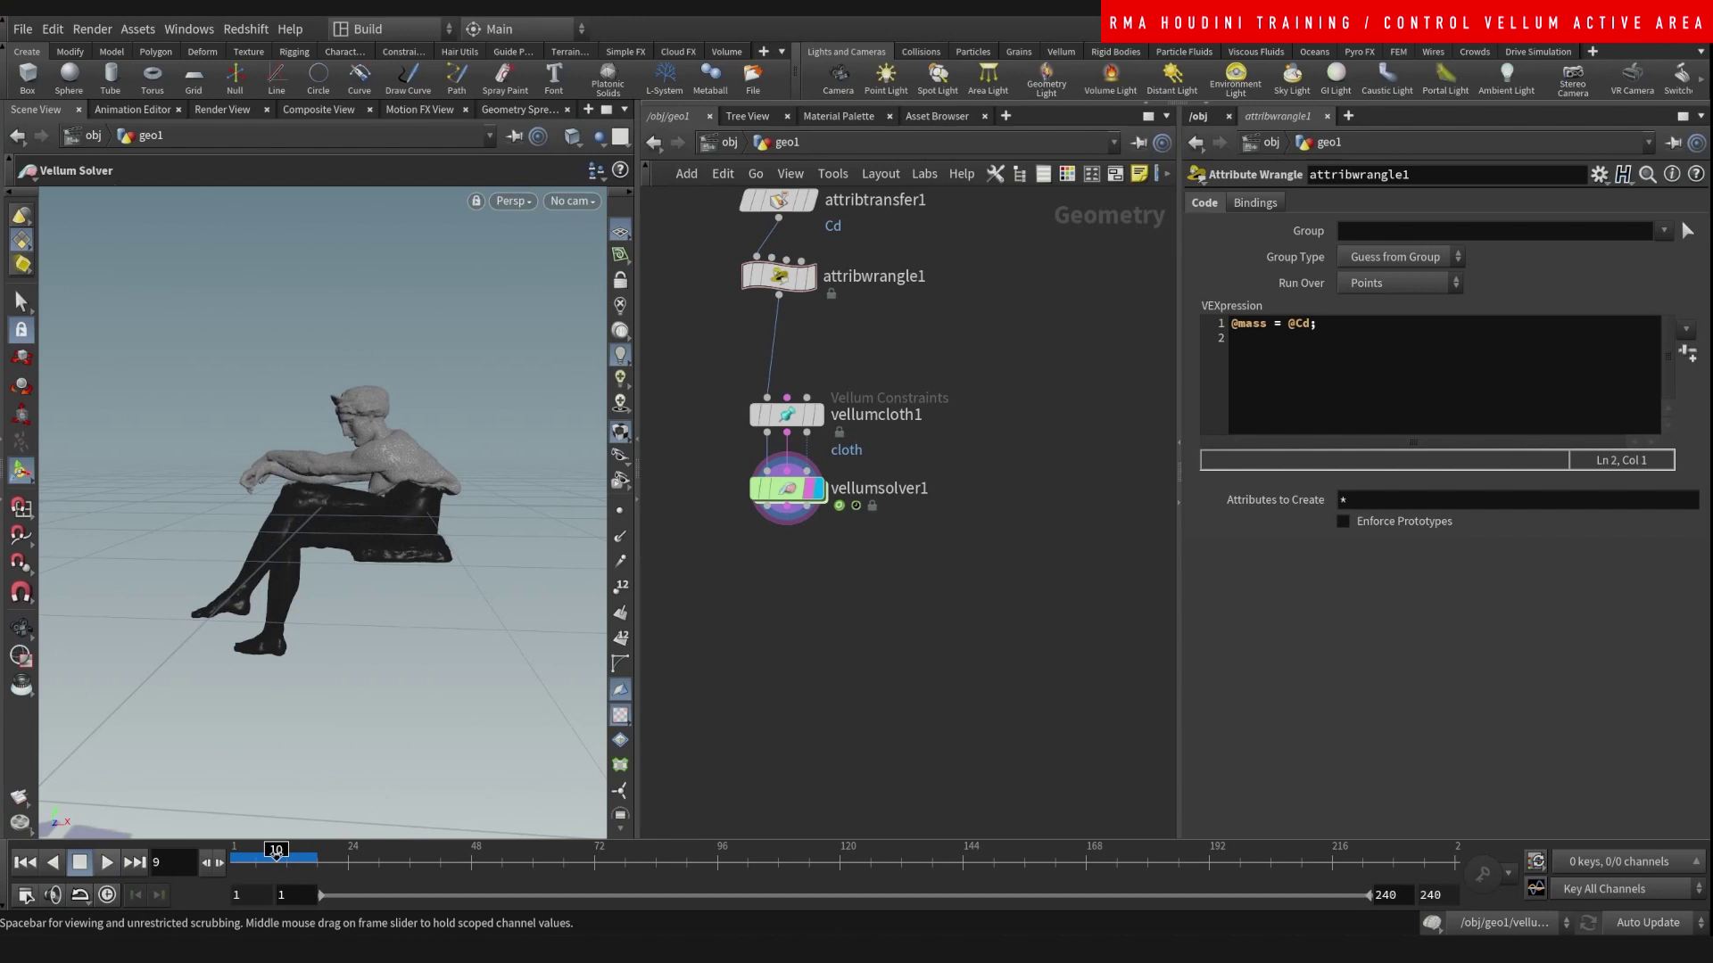
scroll(408, 439, "up", 3)
left_click_drag(388, 530, 364, 482, "alt")
key("Return")
mouse_move(287, 854)
left_mouse_down()
mouse_move(236, 854)
mouse_move(276, 855)
left_mouse_up()
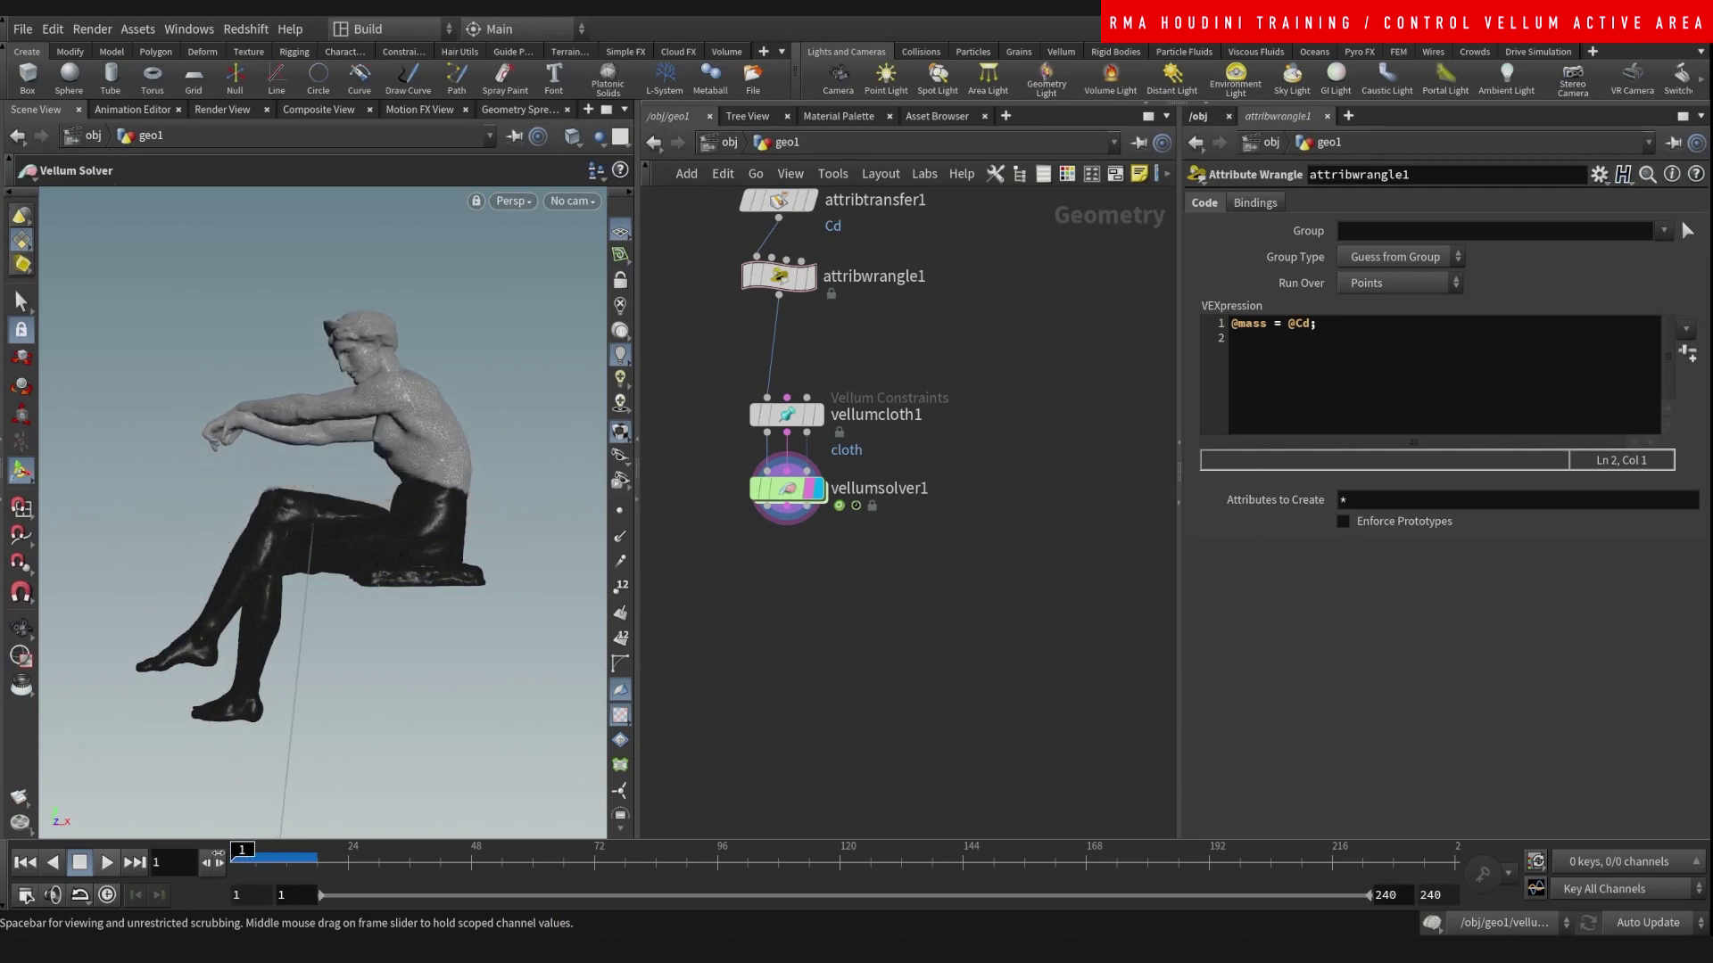
- Play the Vellum simulation on the statue, then return to frame 1
left_click(106, 862)
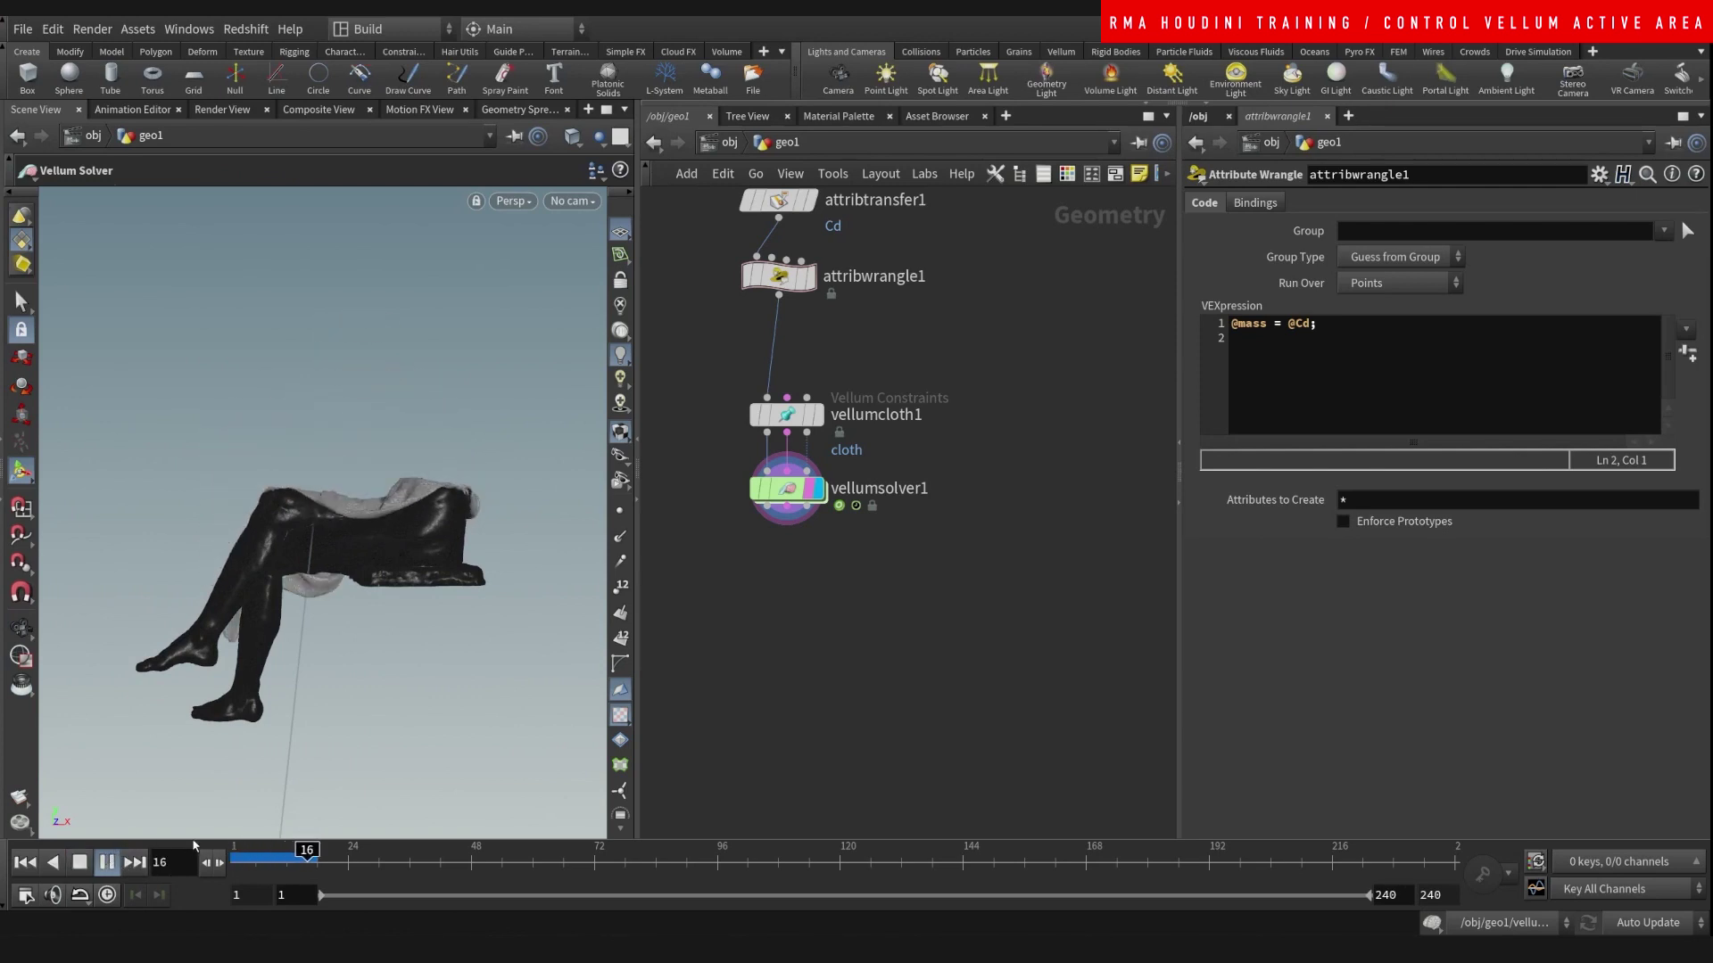
left_click(286, 848)
left_click_drag(288, 846, 212, 834)
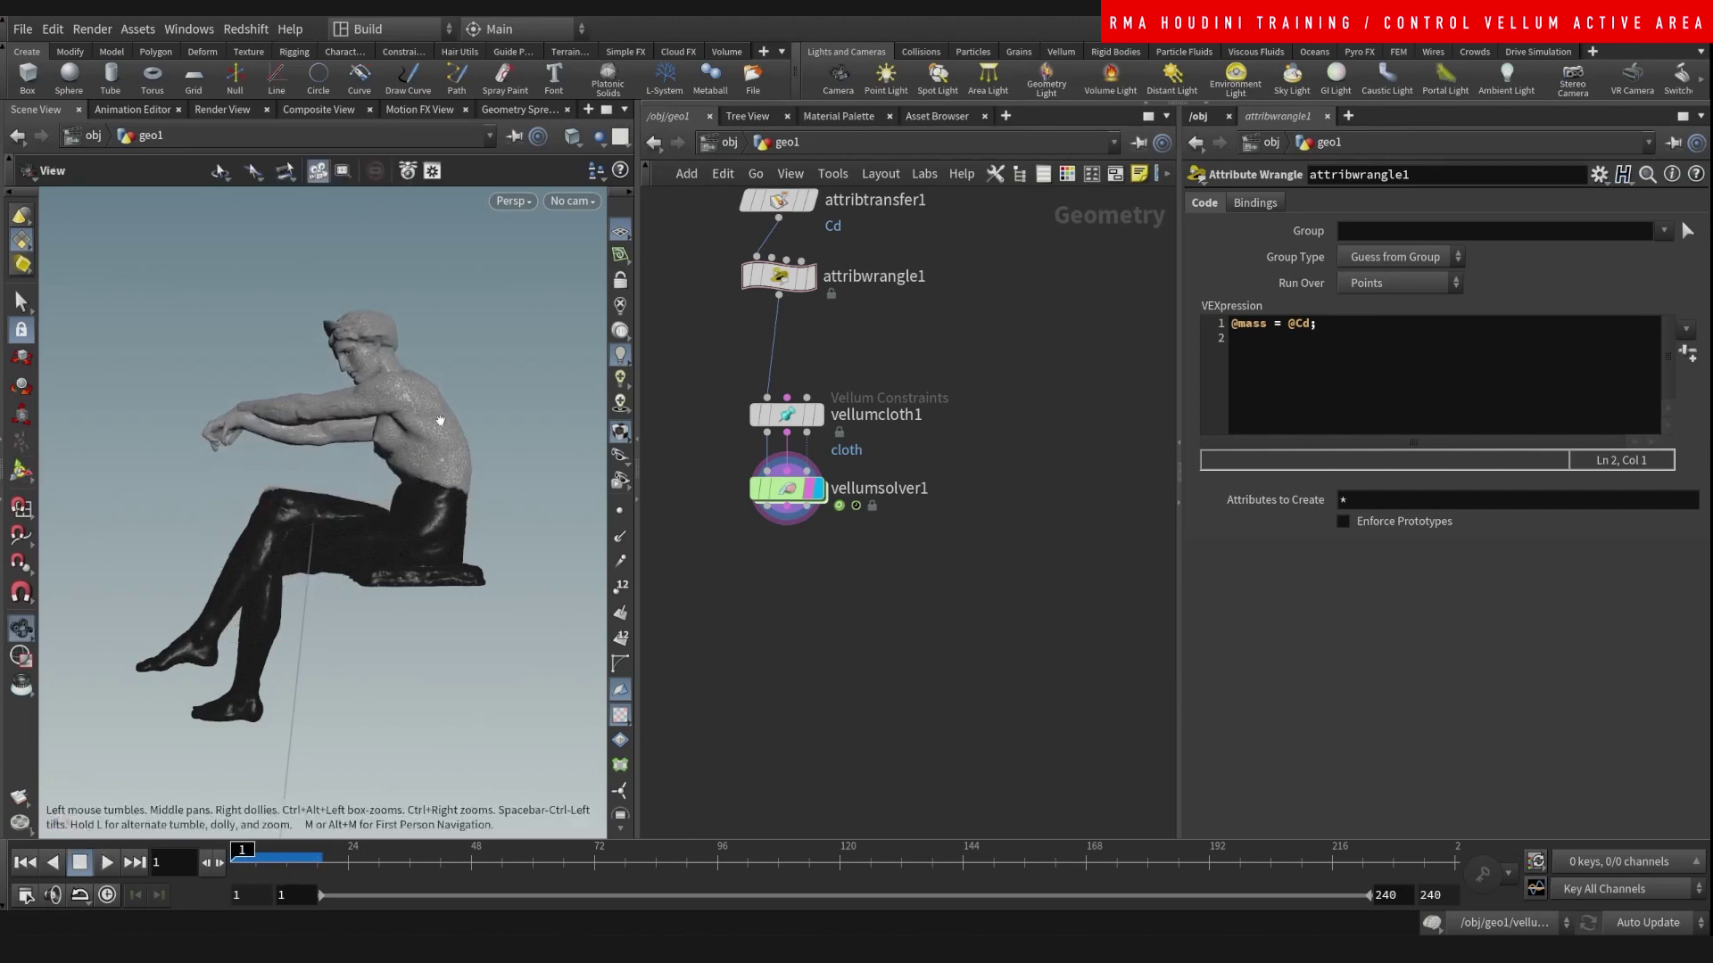
middle_click_drag(440, 426, 445, 479, "alt")
left_click_drag(443, 495, 437, 523, "alt")
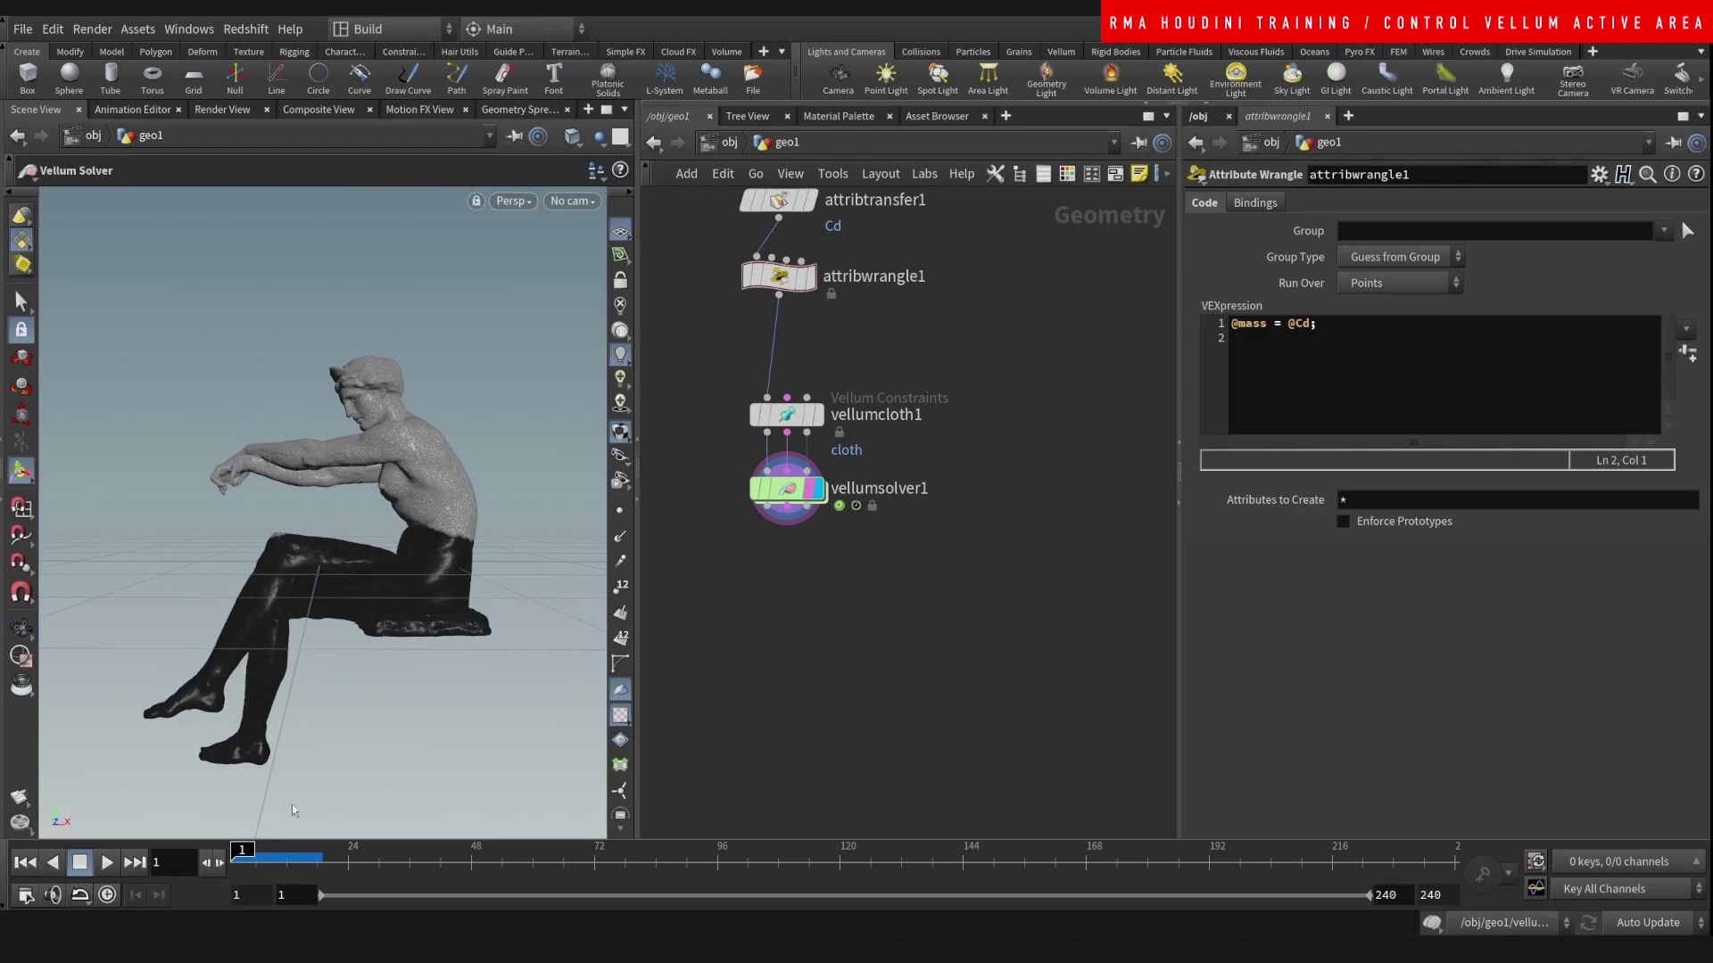
mouse_move(251, 853)
left_mouse_down()
mouse_move(281, 854)
mouse_move(231, 853)
left_mouse_up()
- Display and select attribtransfer1, and raise its Blend Width so the black fades gradually up the torso
middle_click_drag(991, 354, 987, 549)
left_click(806, 471)
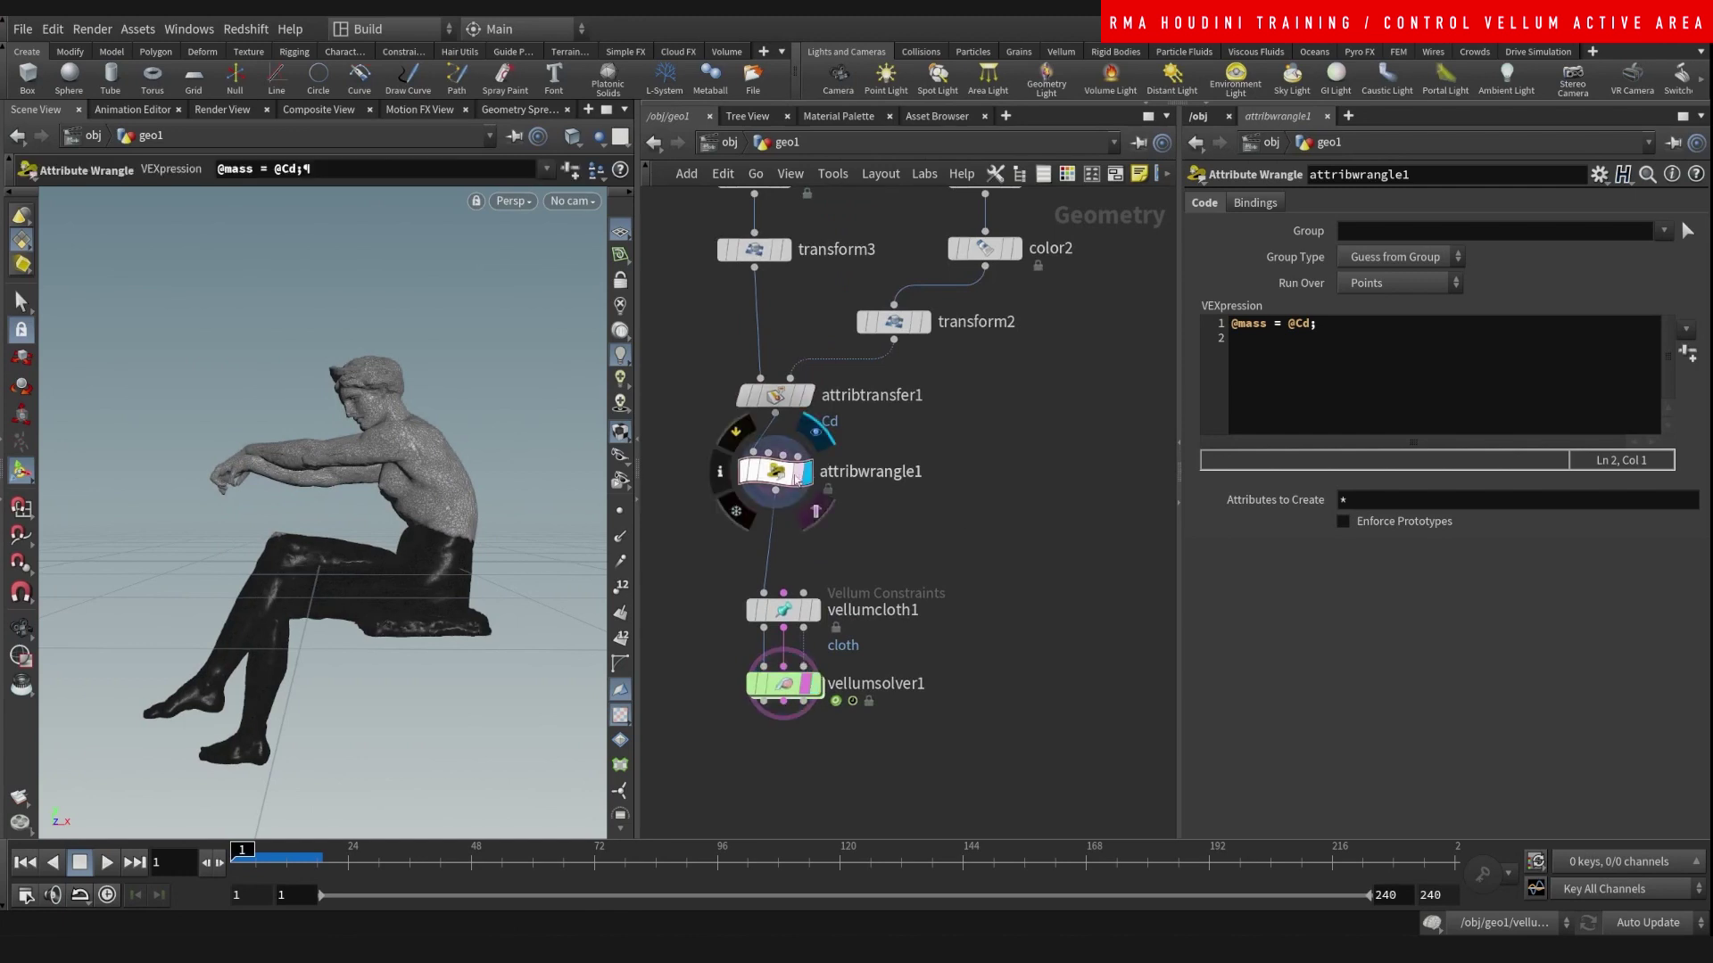
left_click(810, 398)
left_click(777, 393)
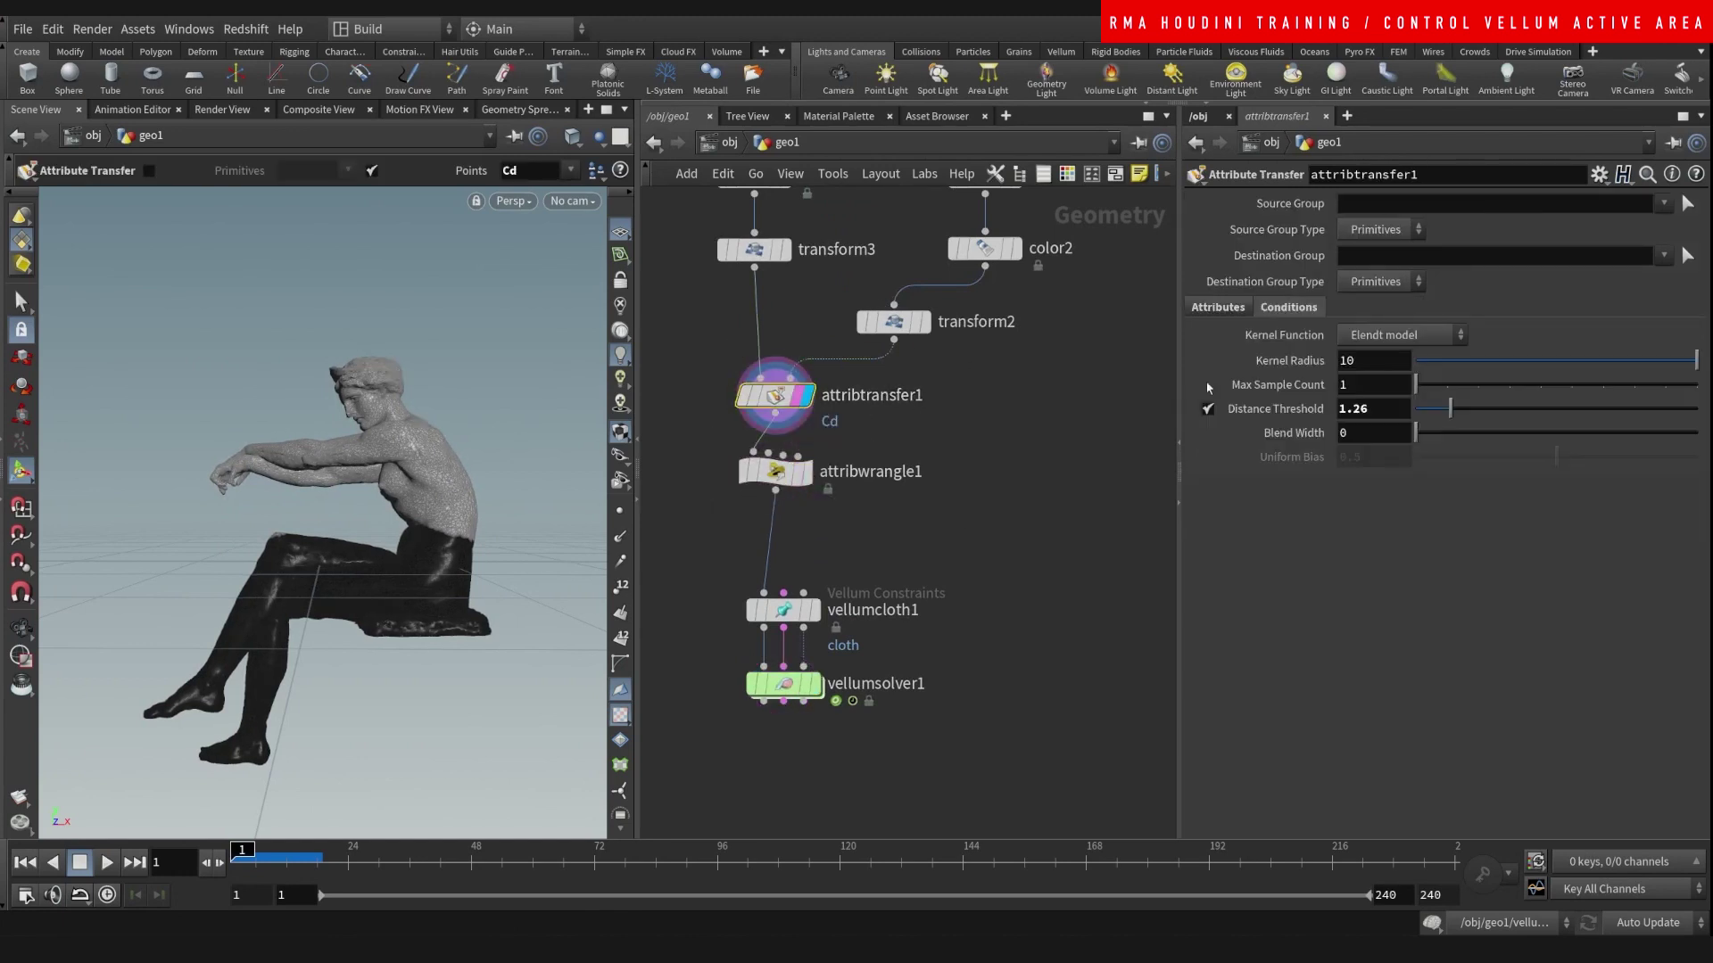
left_click_drag(1417, 434, 1442, 442)
- Lower the sphere with transform2 to a Y translation of about -1.89
left_click(893, 321)
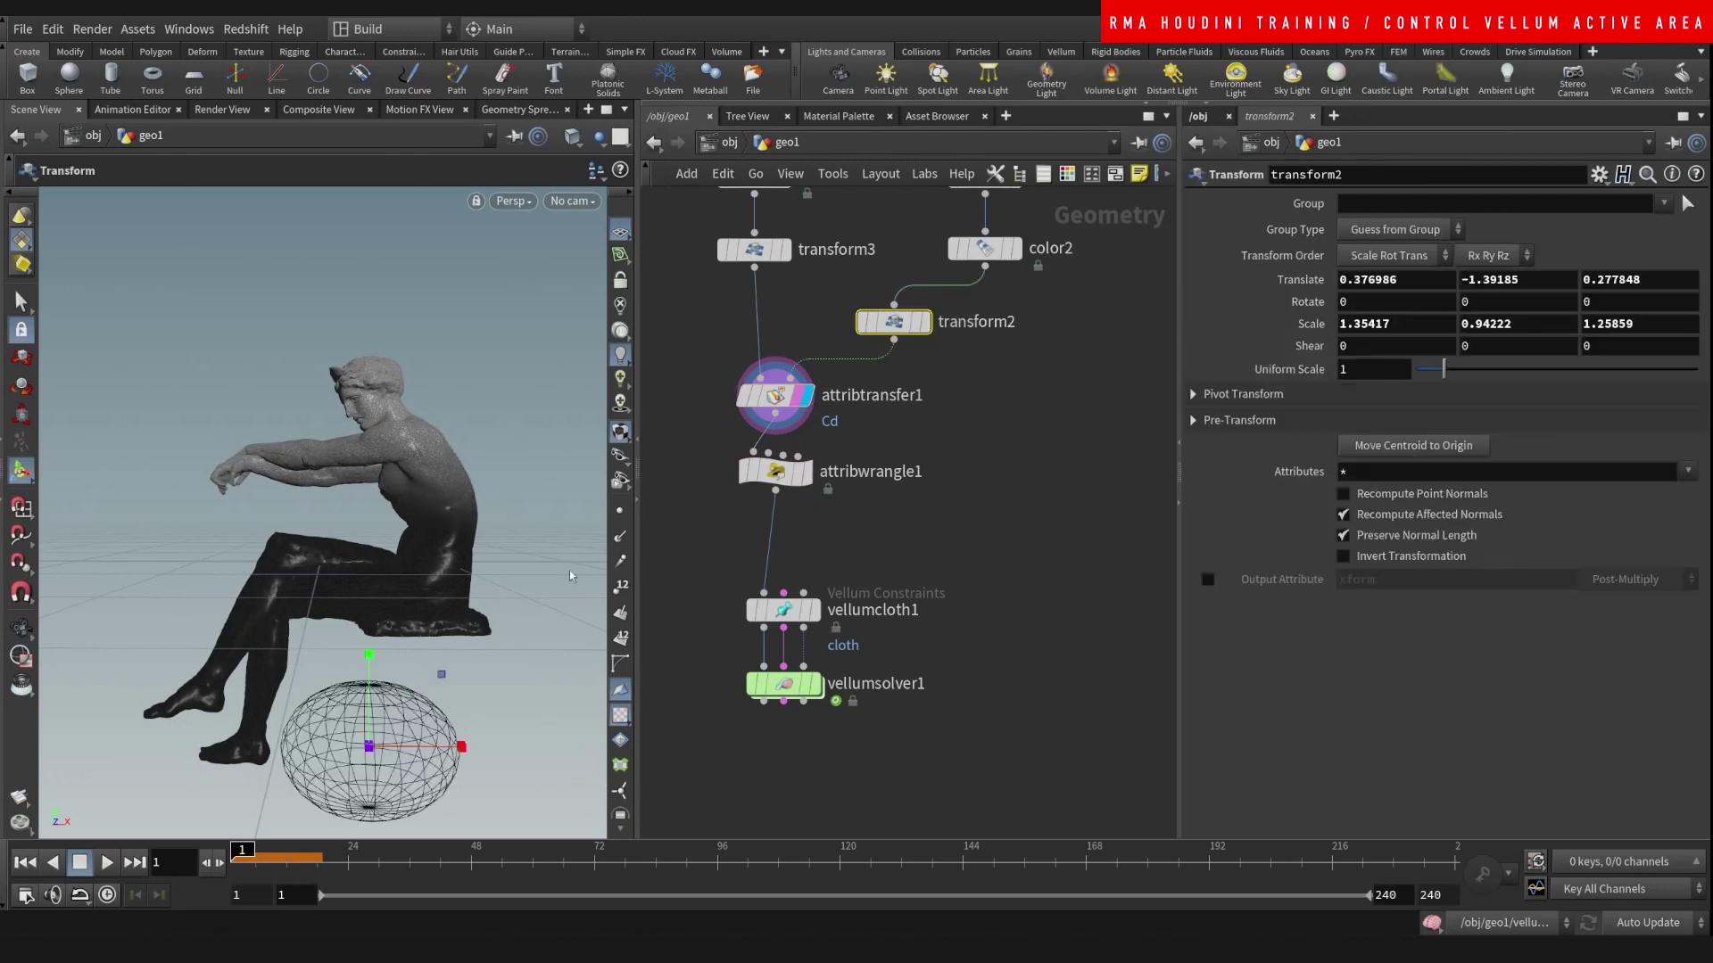
key("t")
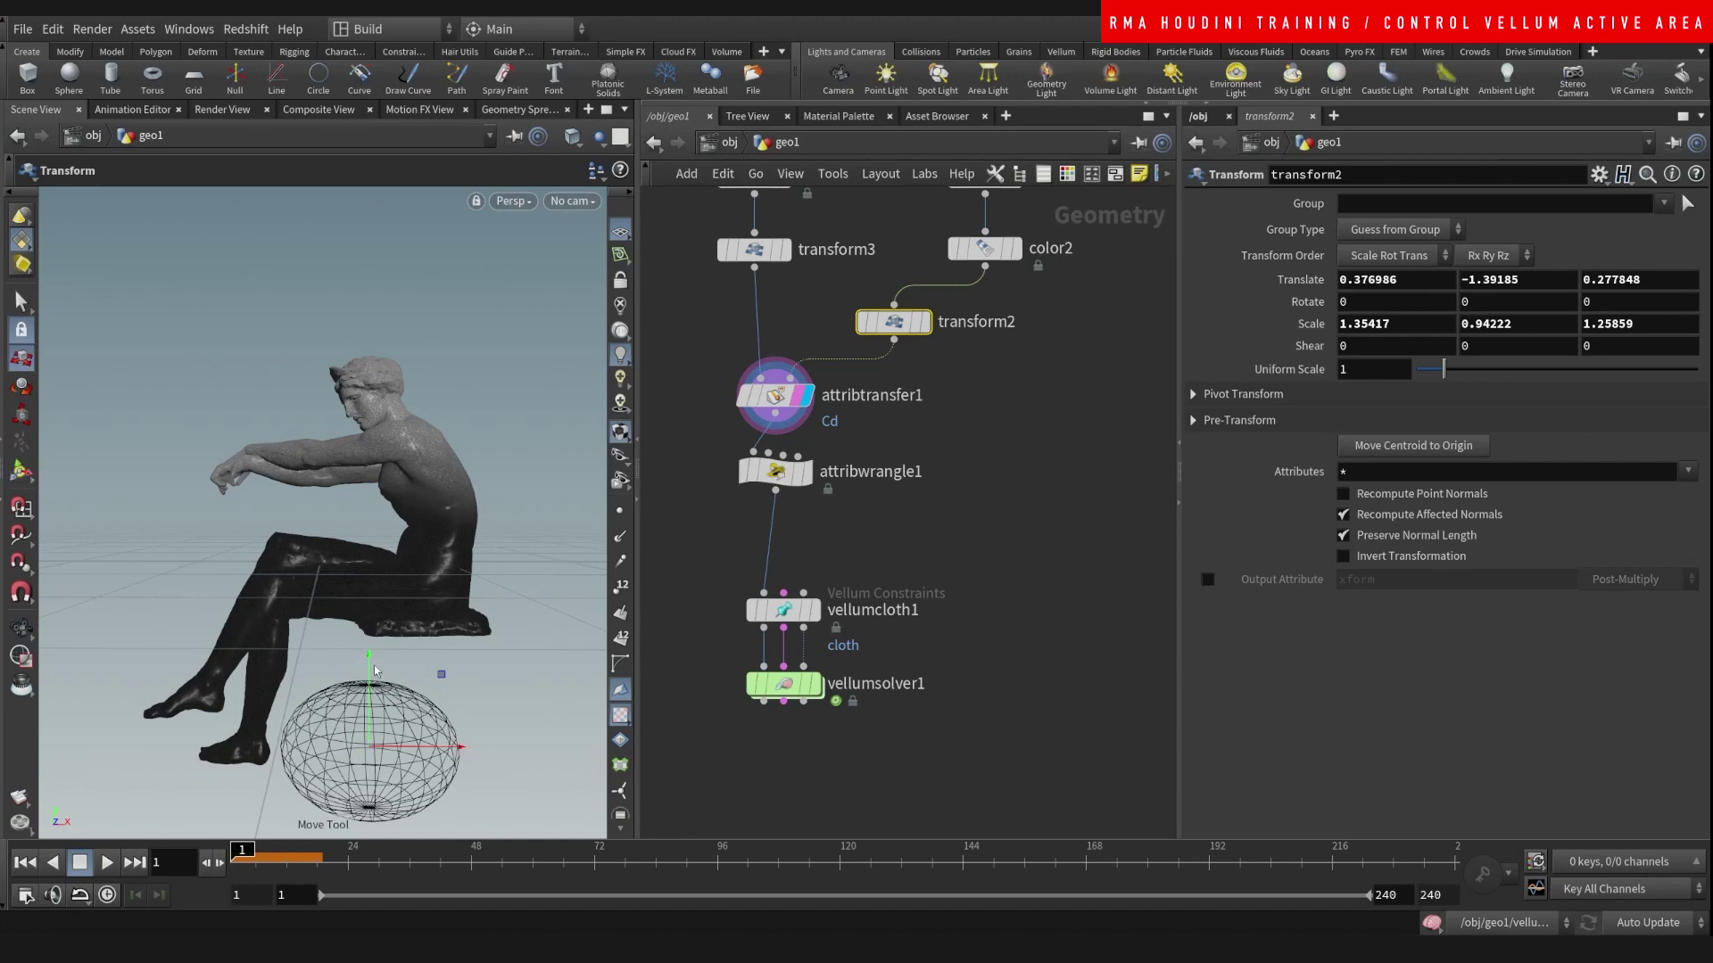
left_click_drag(371, 664, 368, 724)
- Display vellumsolver1, simulate about 20 frames and scrub through the result to frame 17
middle_click_drag(990, 507, 999, 460)
left_click(918, 541)
left_click(816, 638)
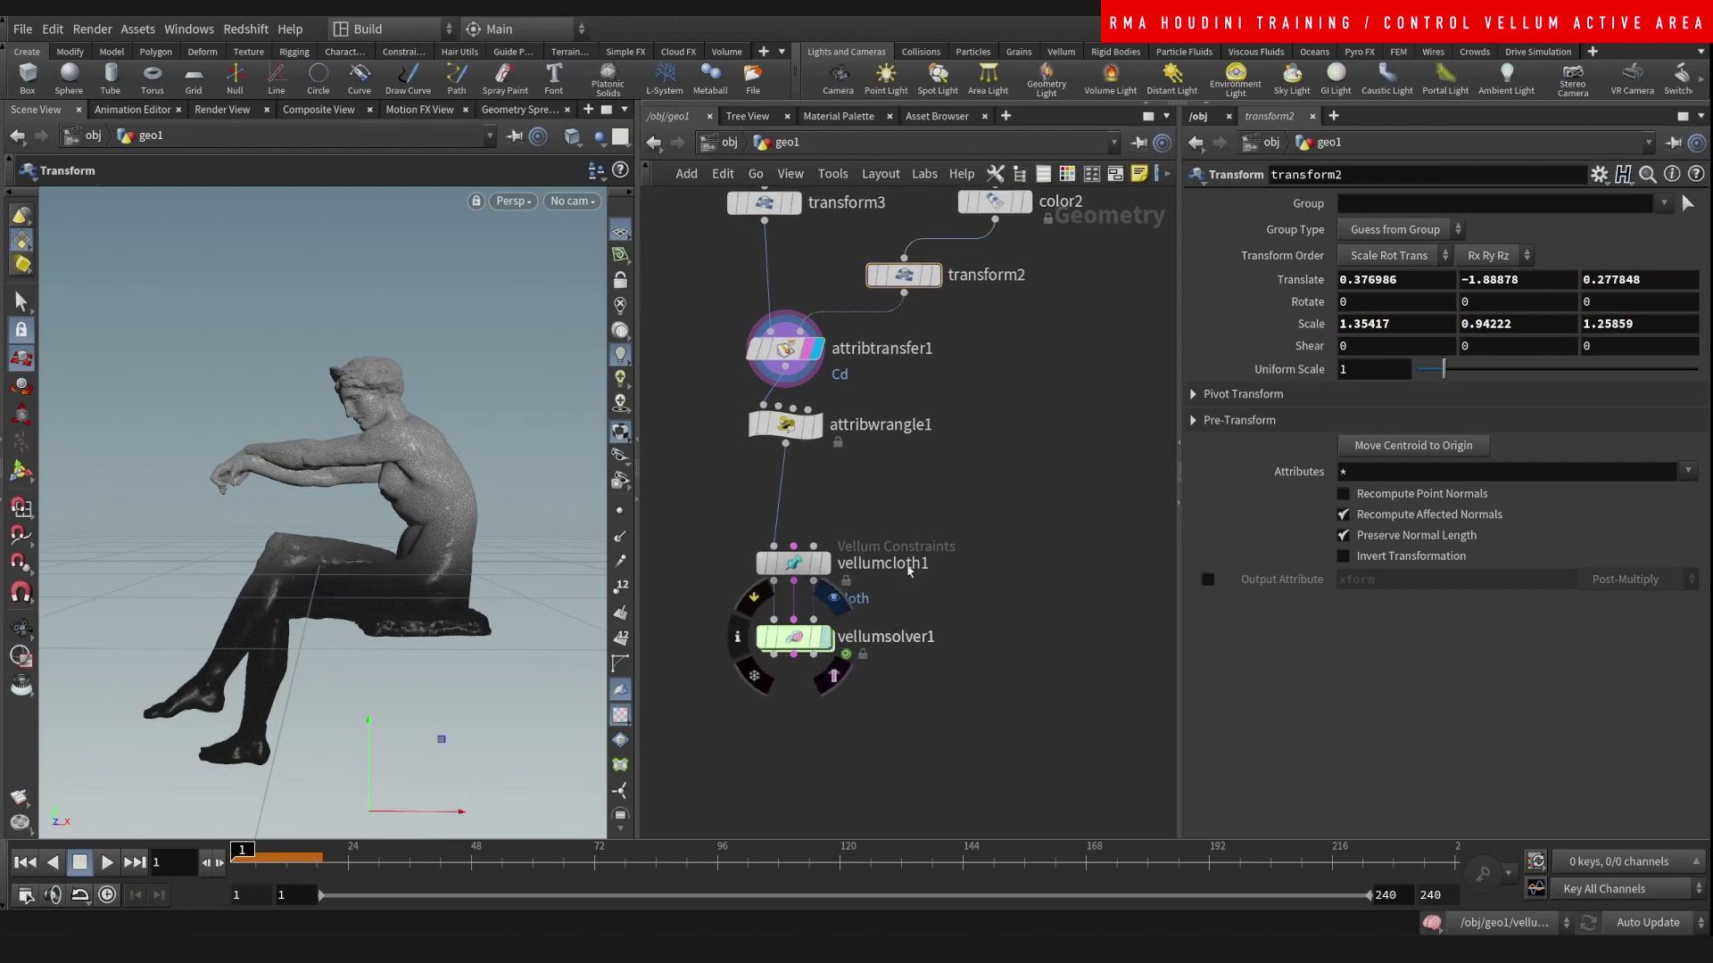
left_click(826, 636)
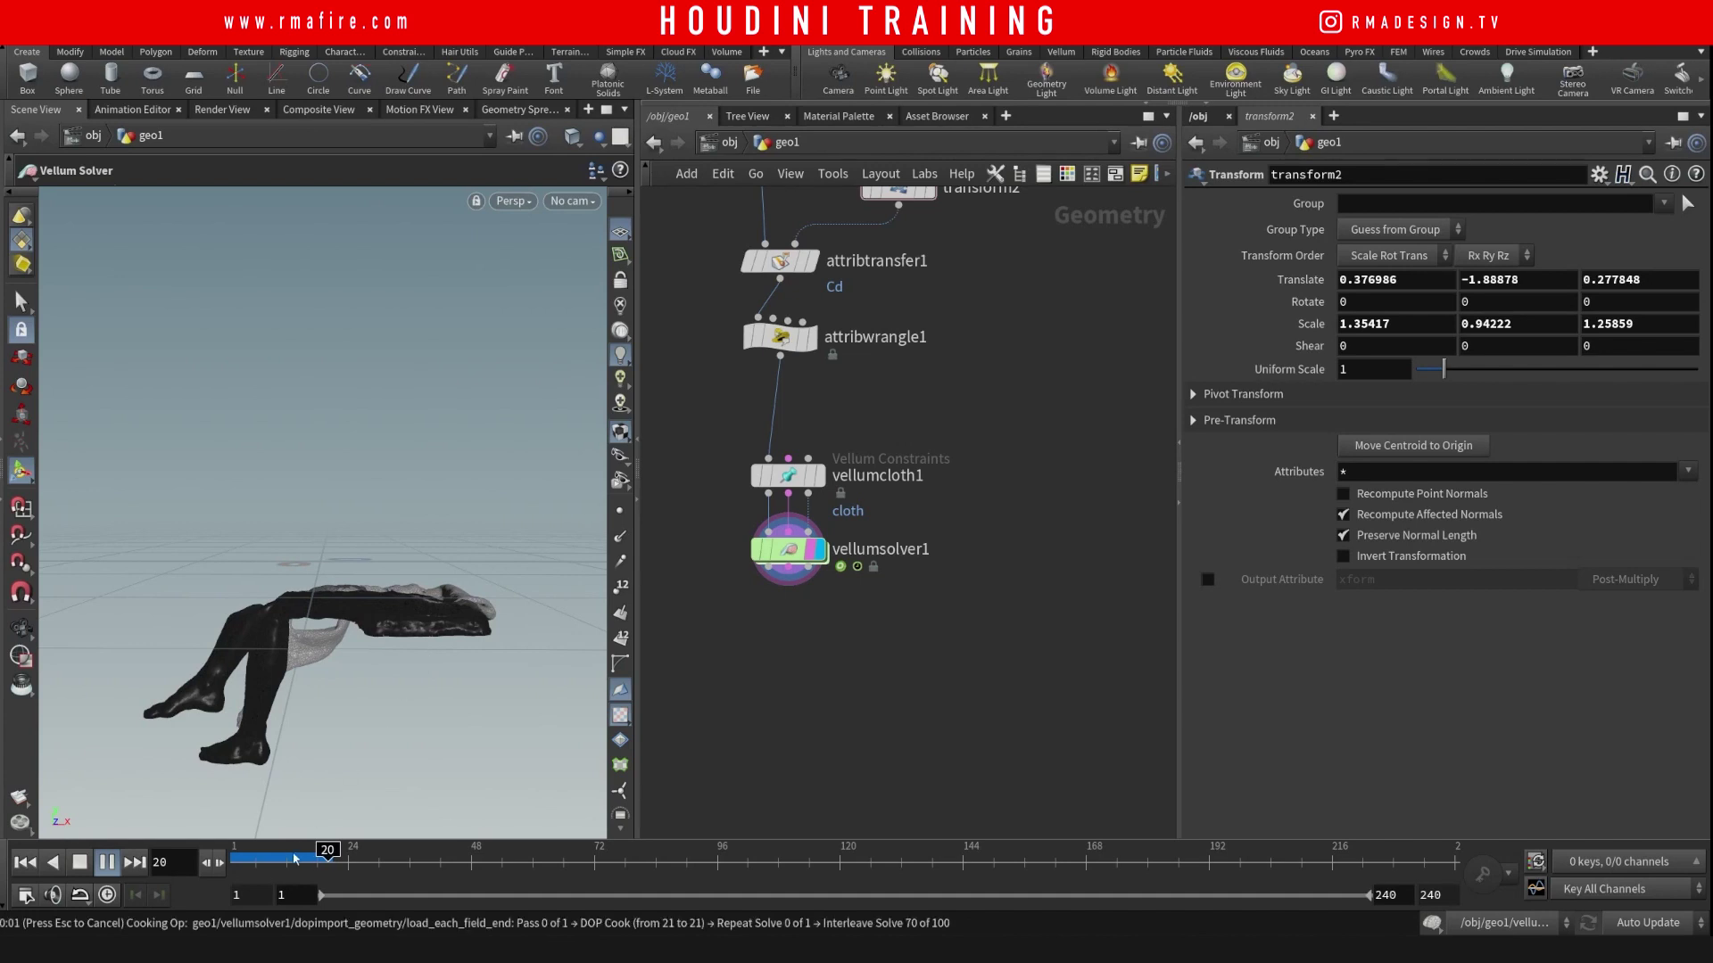
left_click(250, 854)
left_click_drag(250, 855, 312, 855)
key("Escape")
- Orbit to the statue's front and replay the simulation from frame 1
mouse_move(432, 567)
left_mouse_down()
mouse_move(383, 576)
mouse_move(393, 601)
mouse_move(322, 585)
mouse_move(330, 608)
mouse_move(412, 563)
left_mouse_up()
left_click_drag(331, 609, 329, 612)
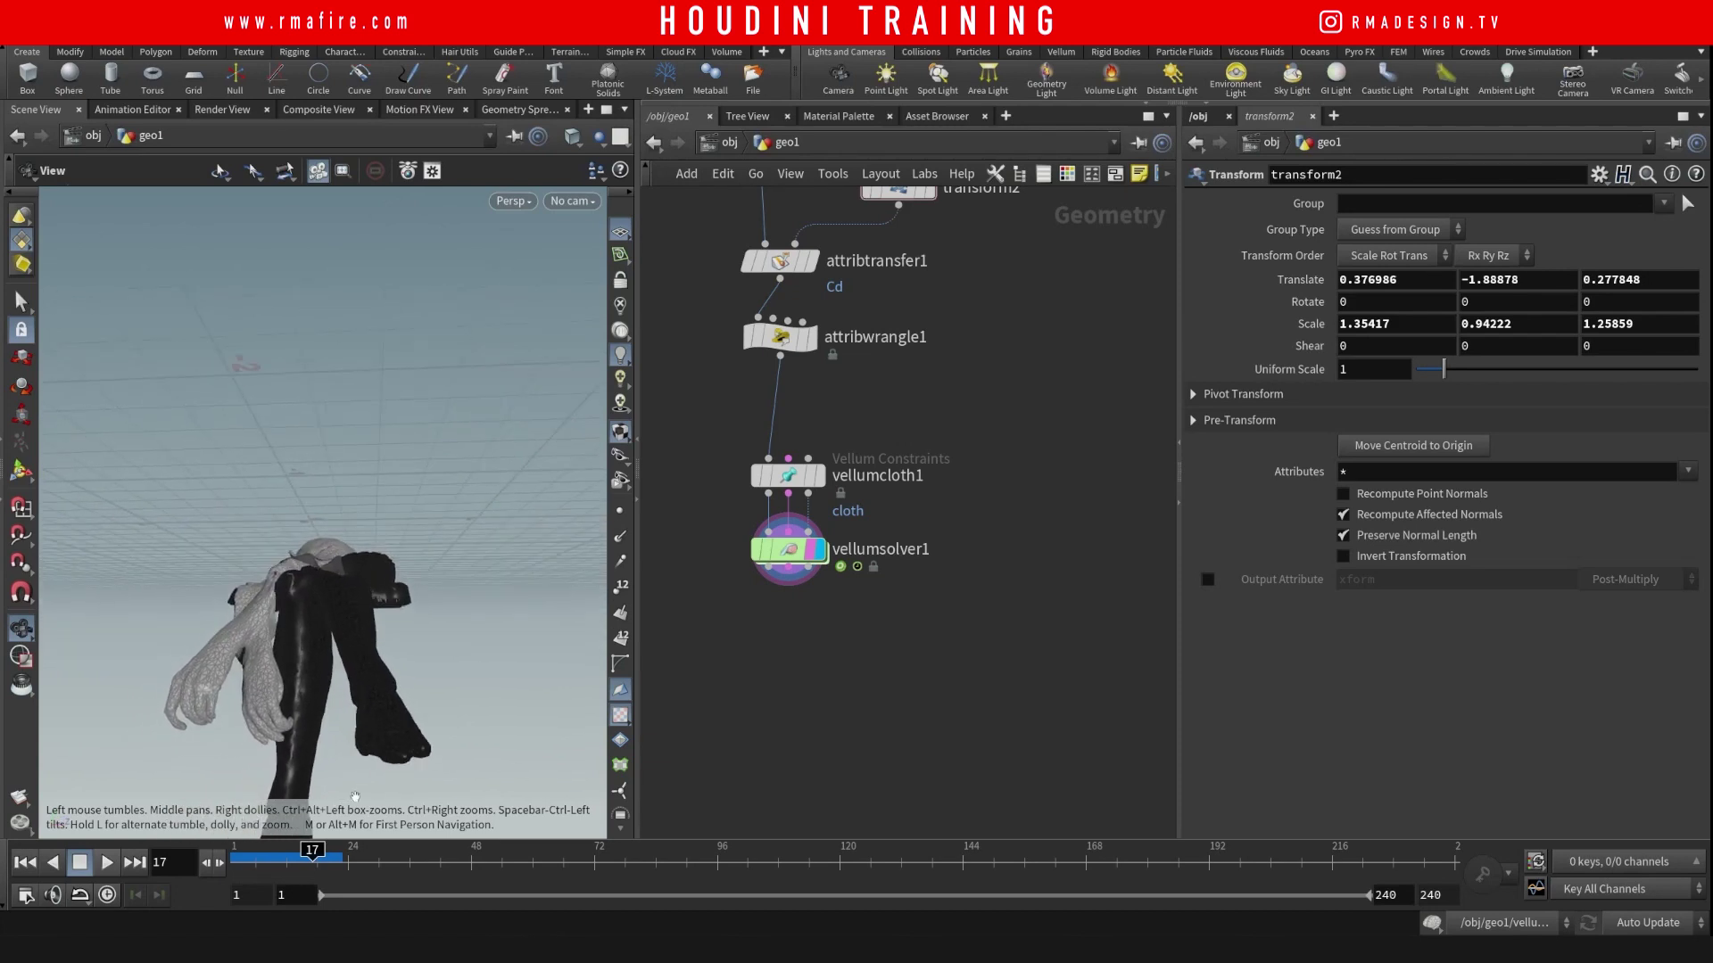
left_click_drag(317, 860, 230, 852)
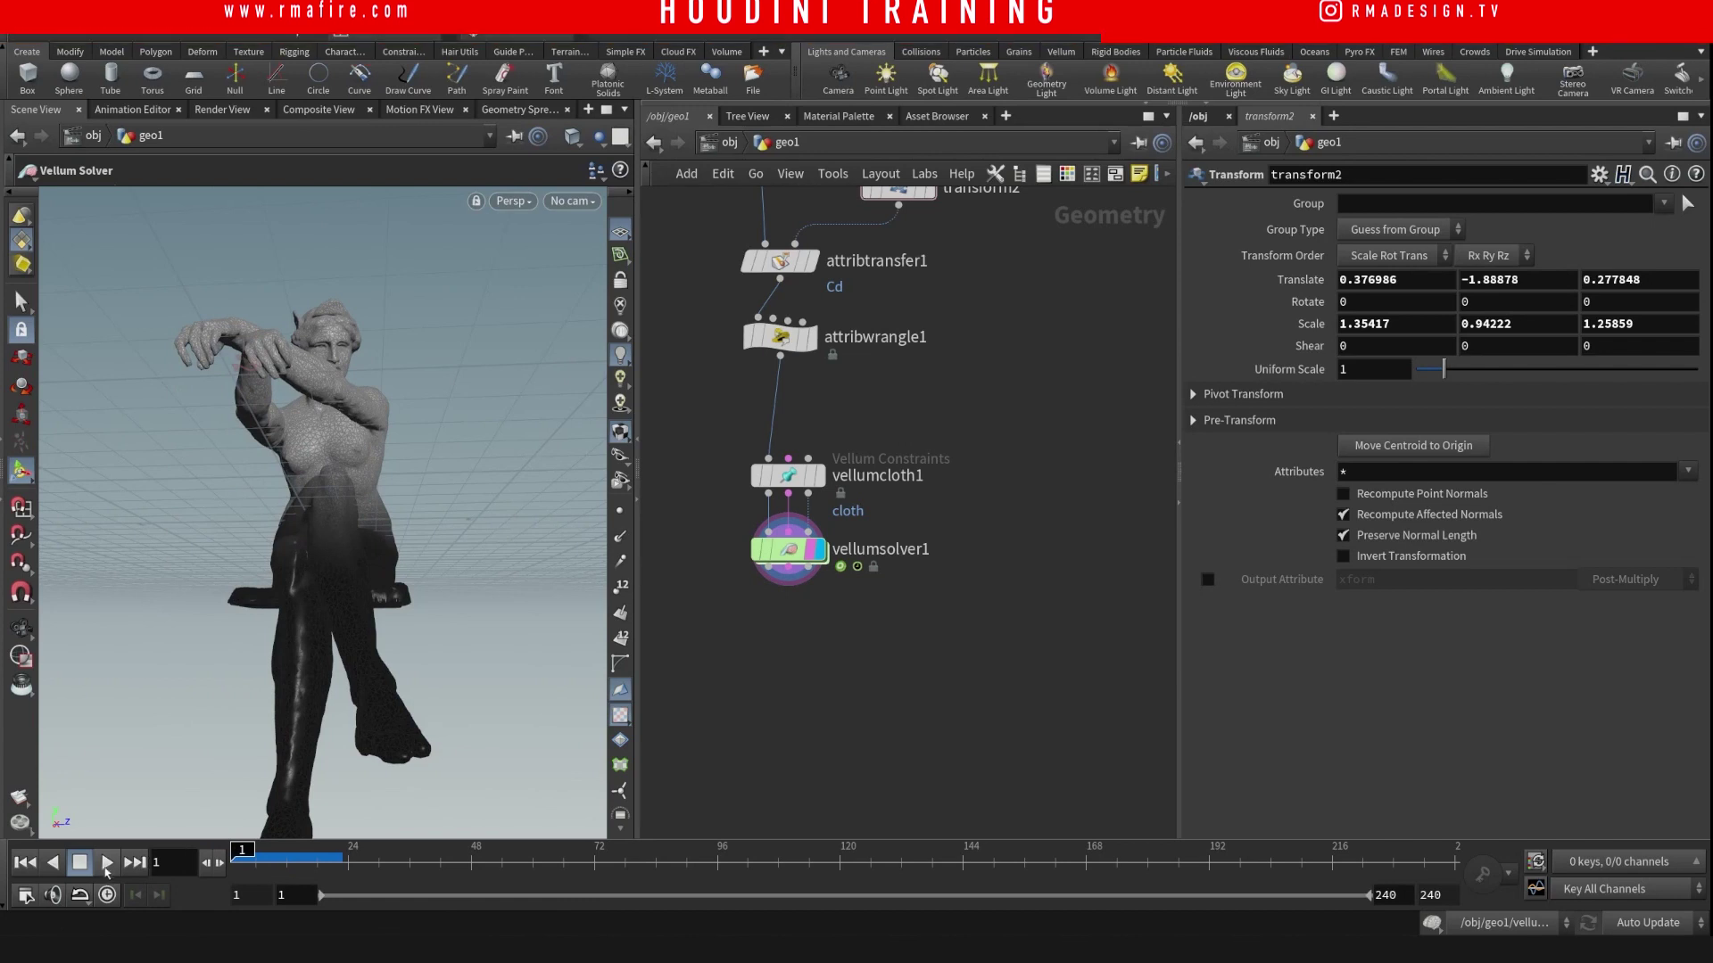
key("Up")
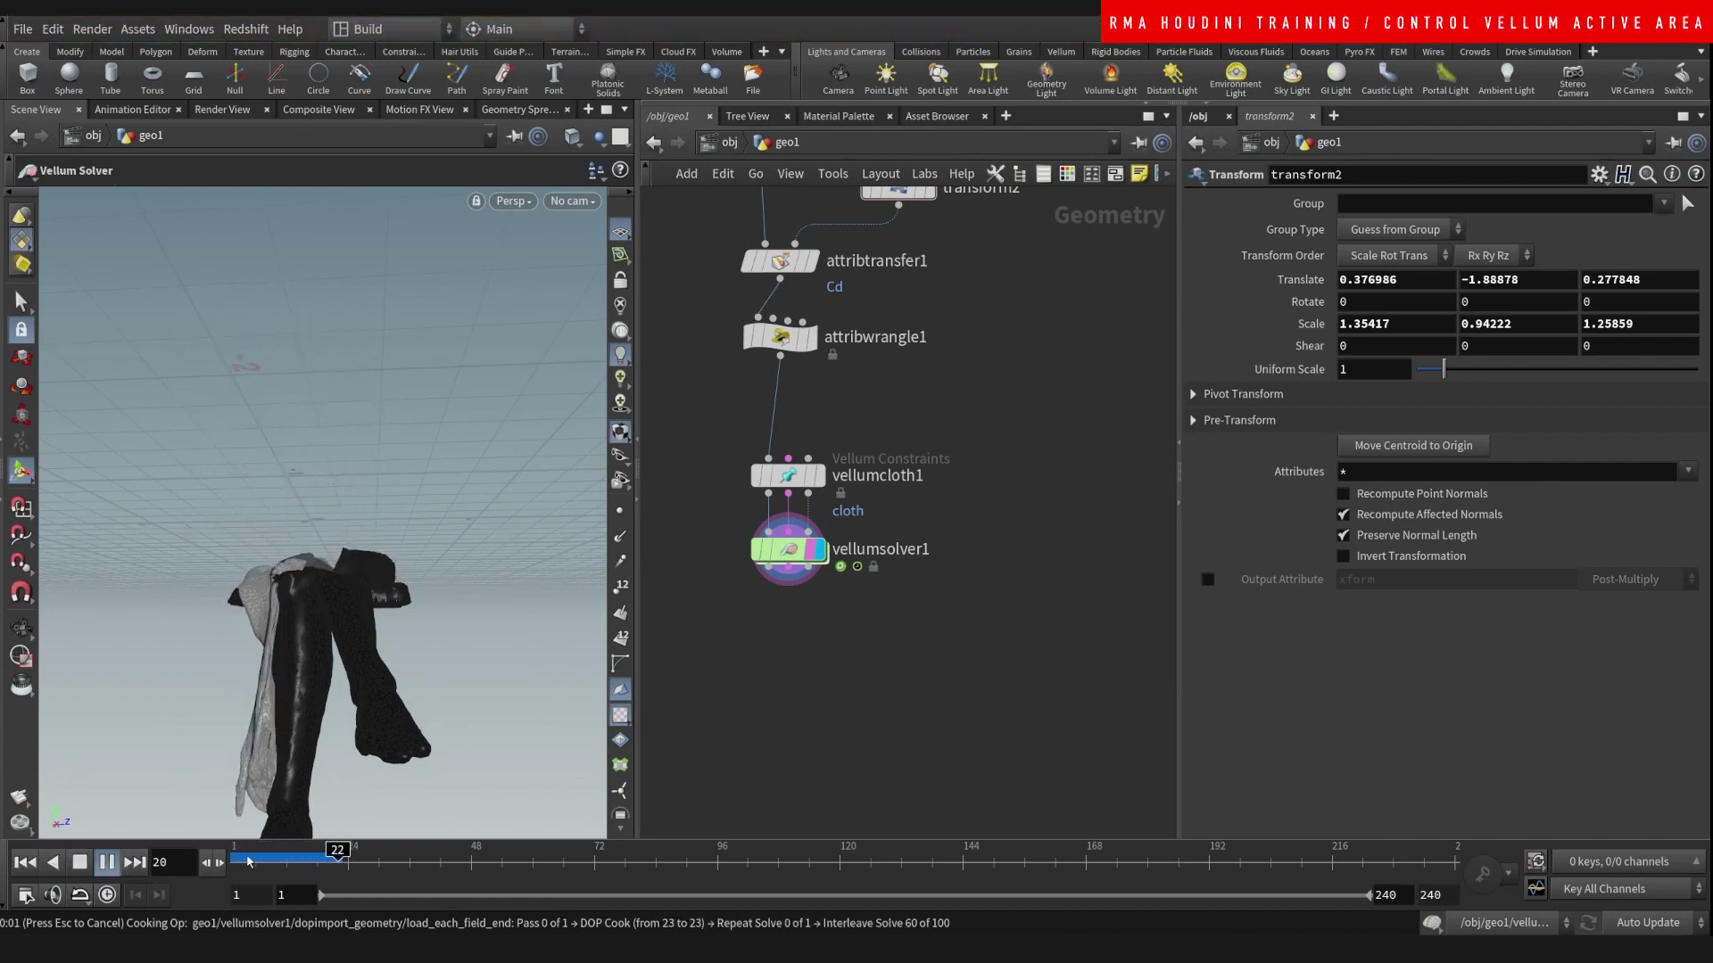
left_click_drag(265, 865, 230, 865)
left_click(106, 865)
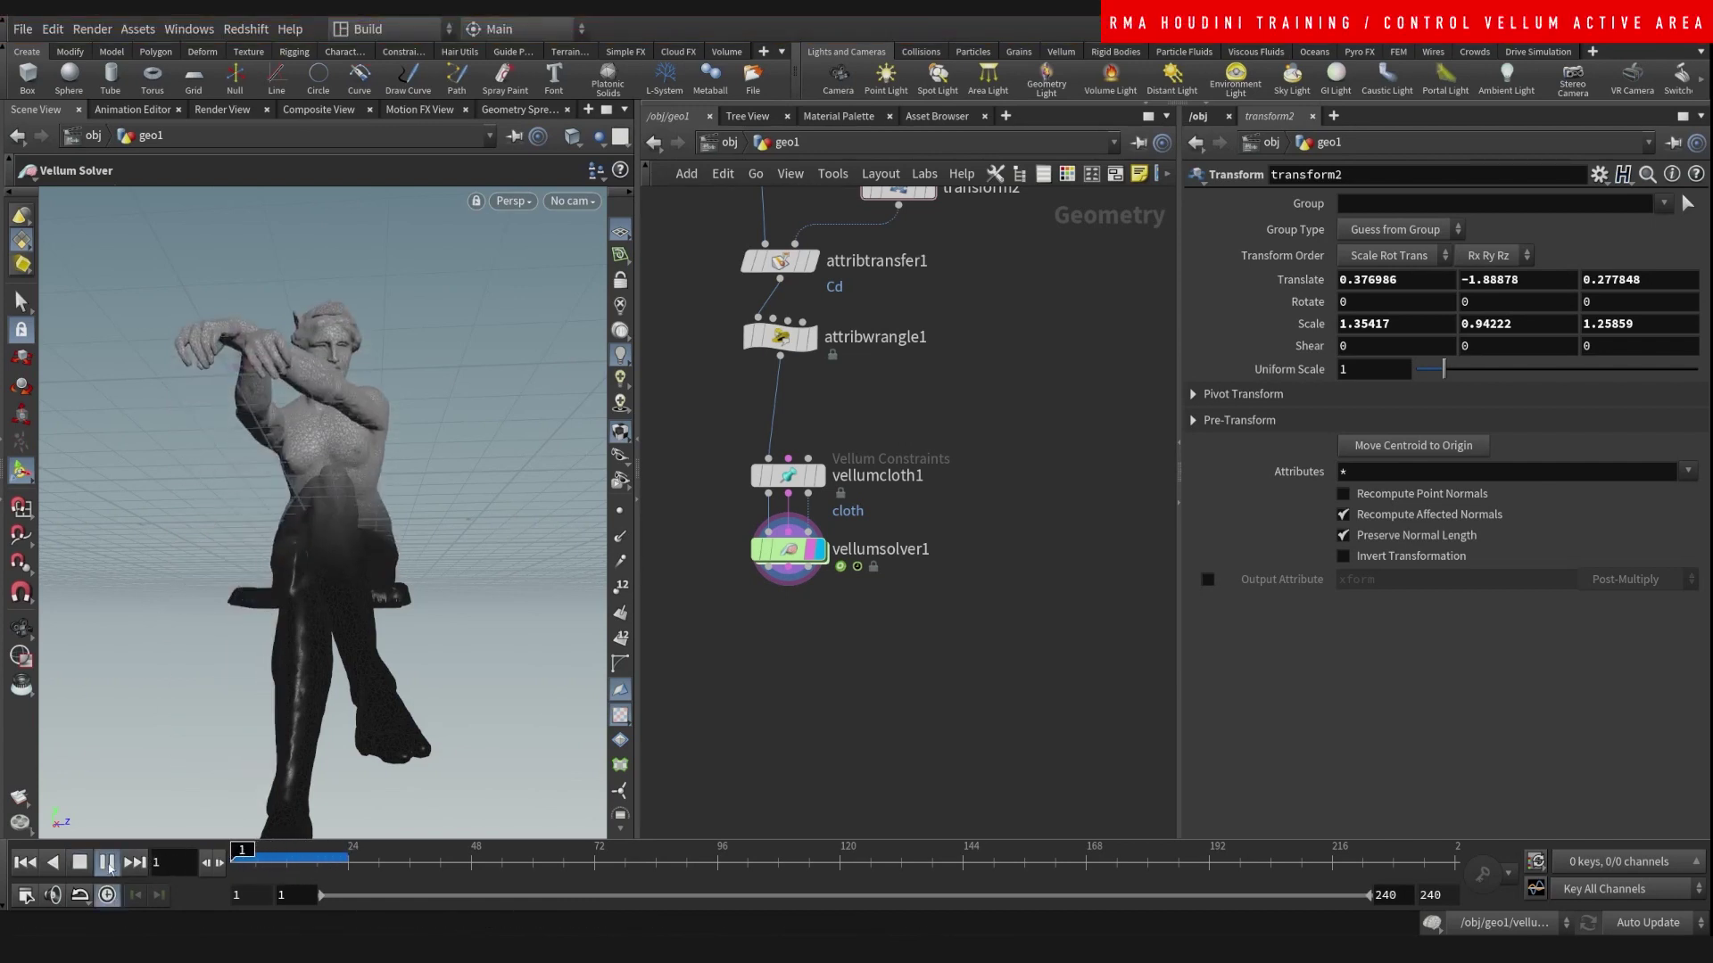